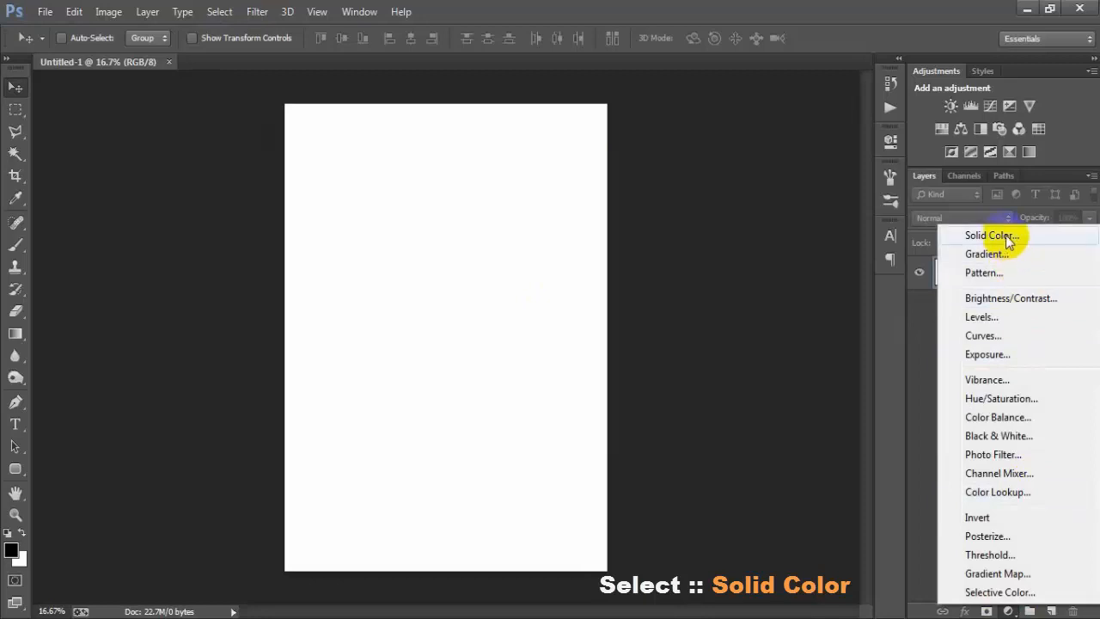
# Step: Add a dark grey Solid Color fill layer above the white Background
pyautogui.click(992, 234)
pyautogui.moveTo(636, 287); pyautogui.dragTo(524, 364)
pyautogui.click(912, 184)
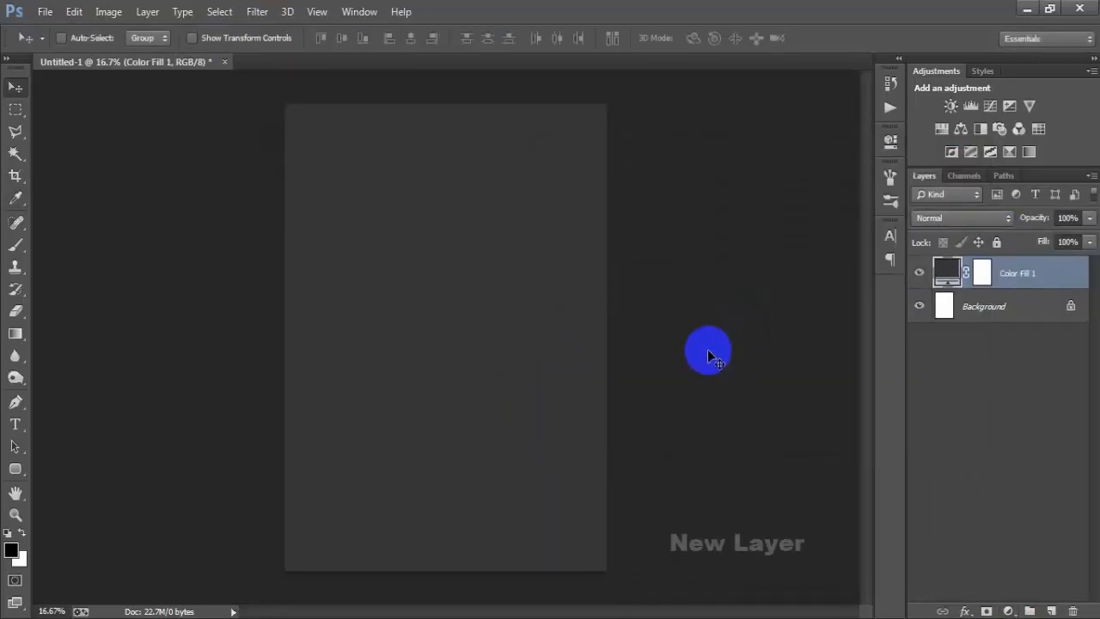
# Step: On a new layer, add the white 18 pt Zilap Sleep text "NEVER UNDERESTMATE THE POWER" in the upper part of the page
pyautogui.click(1051, 607)
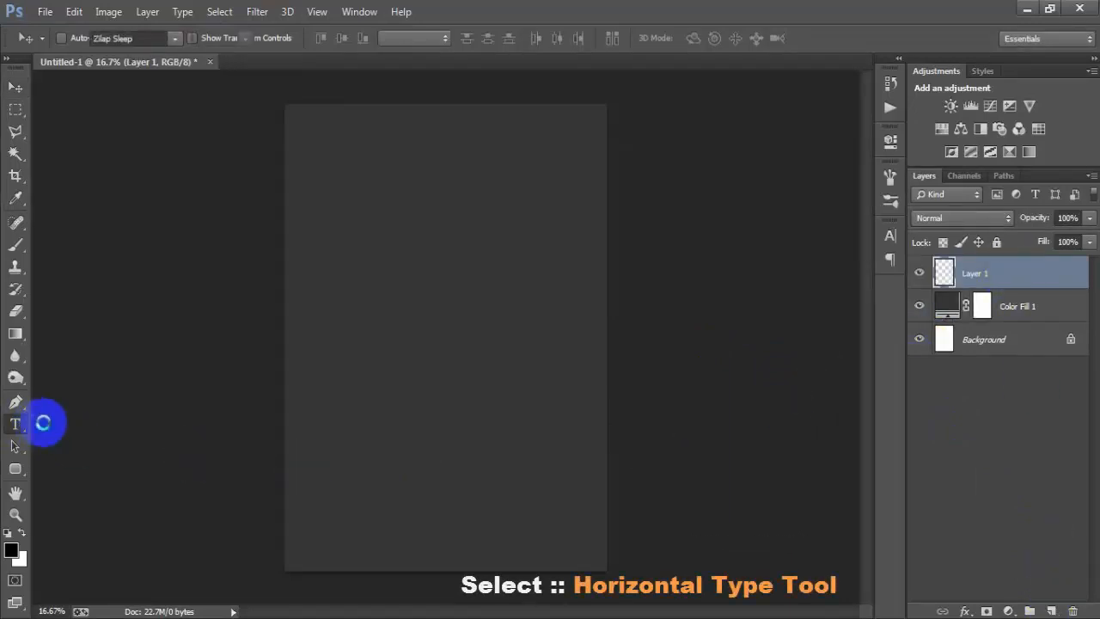
pyautogui.moveTo(43, 422); pyautogui.dragTo(95, 419)
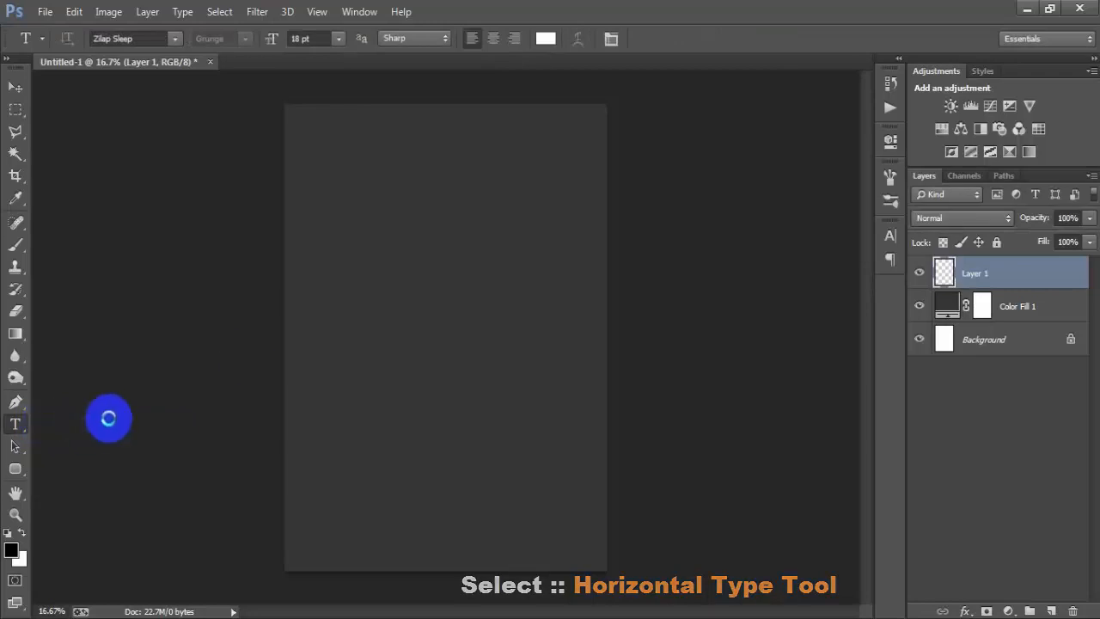
pyautogui.click(389, 176)
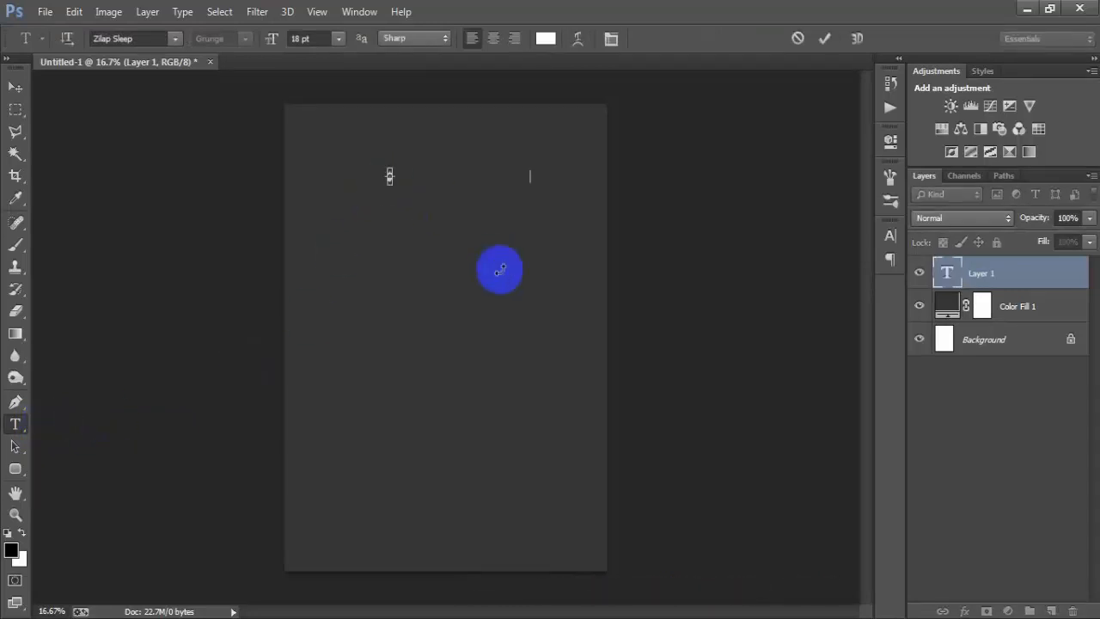
pyautogui.write('NEVER UNDERESTMATE THE POWER')
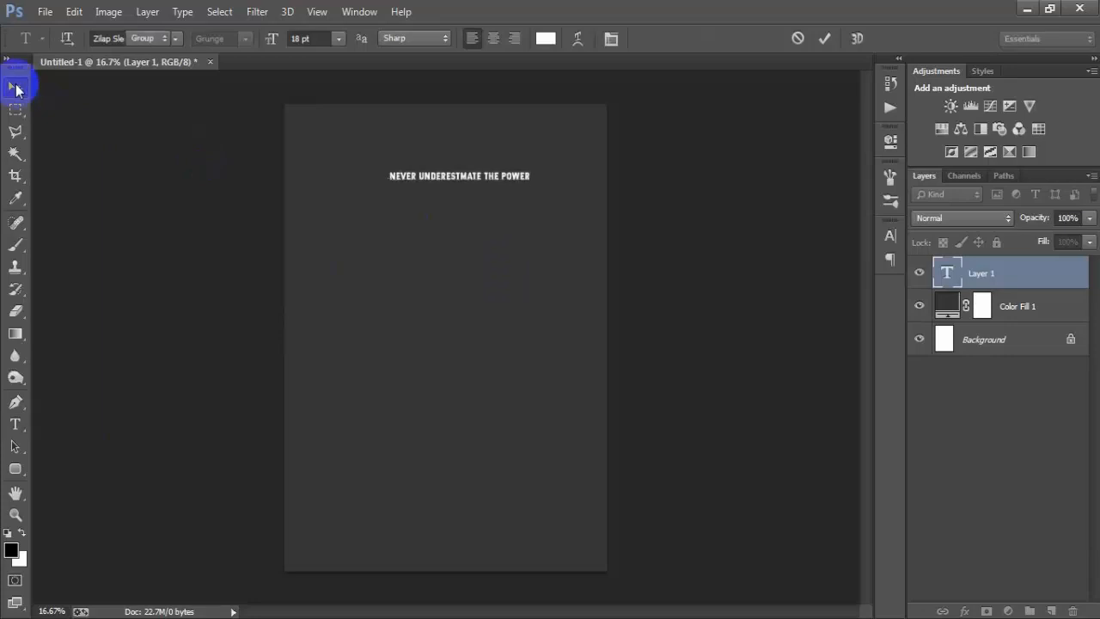
pyautogui.click(16, 88)
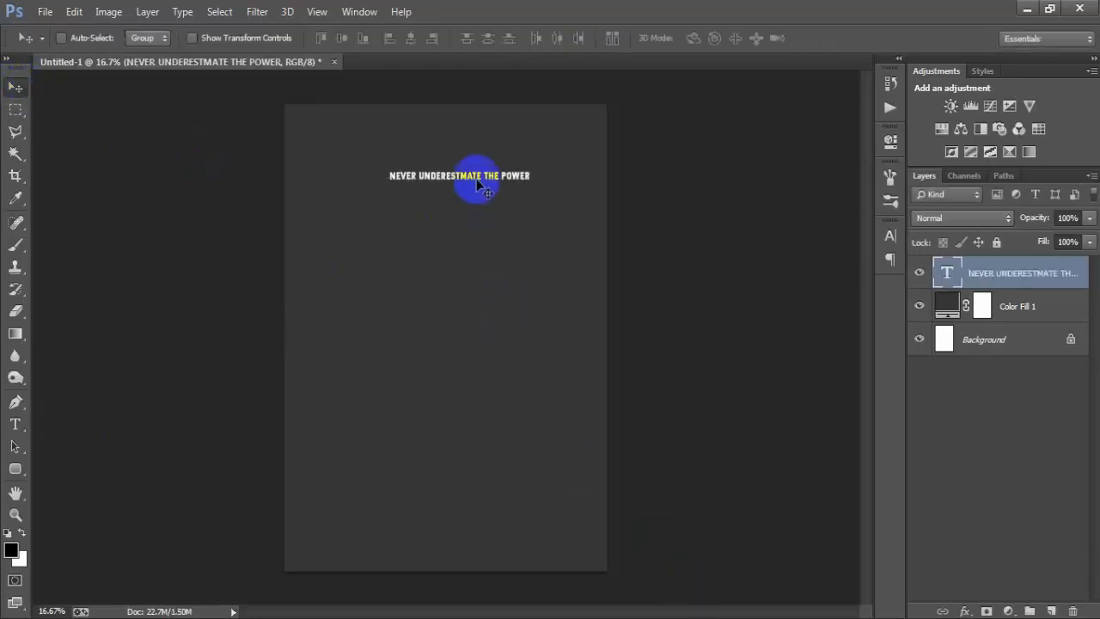
# Step: Move the "NEVER UNDERESTMATE THE POWER" line up and scale it proportionally to about 205%
pyautogui.moveTo(479, 185); pyautogui.dragTo(460, 126)
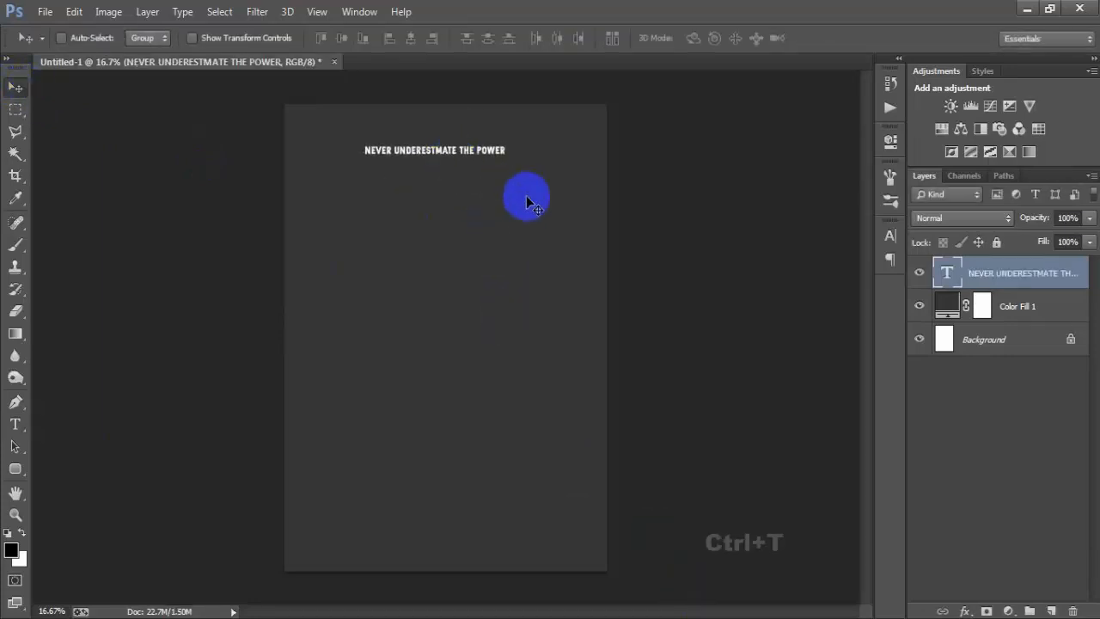
pyautogui.hotkey('ctrl', 't')
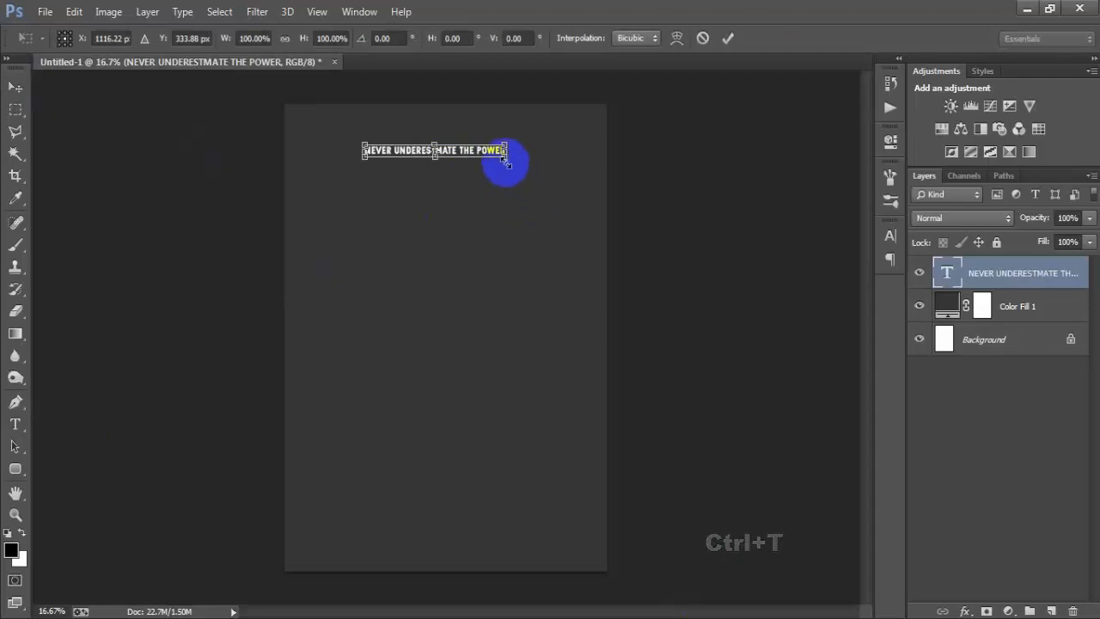
pyautogui.moveTo(507, 161); pyautogui.dragTo(582, 158)
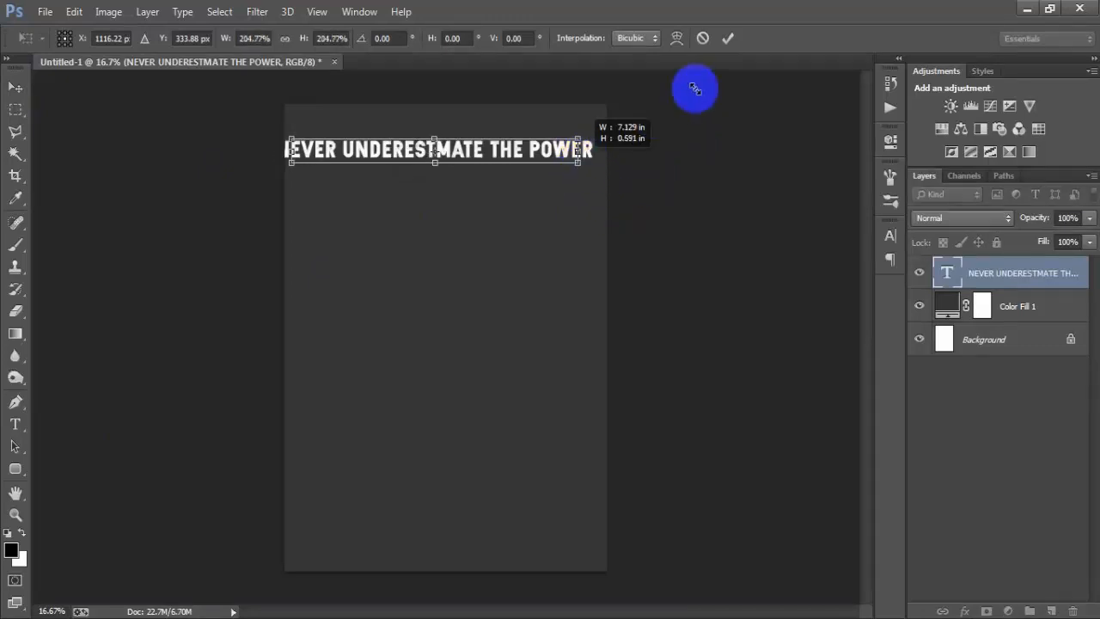
# Step: Centre the headline horizontally on the Background and nudge it slightly upward
pyautogui.keyDown('ctrl'); pyautogui.click(997, 344); pyautogui.keyUp('ctrl')
pyautogui.click(410, 39)
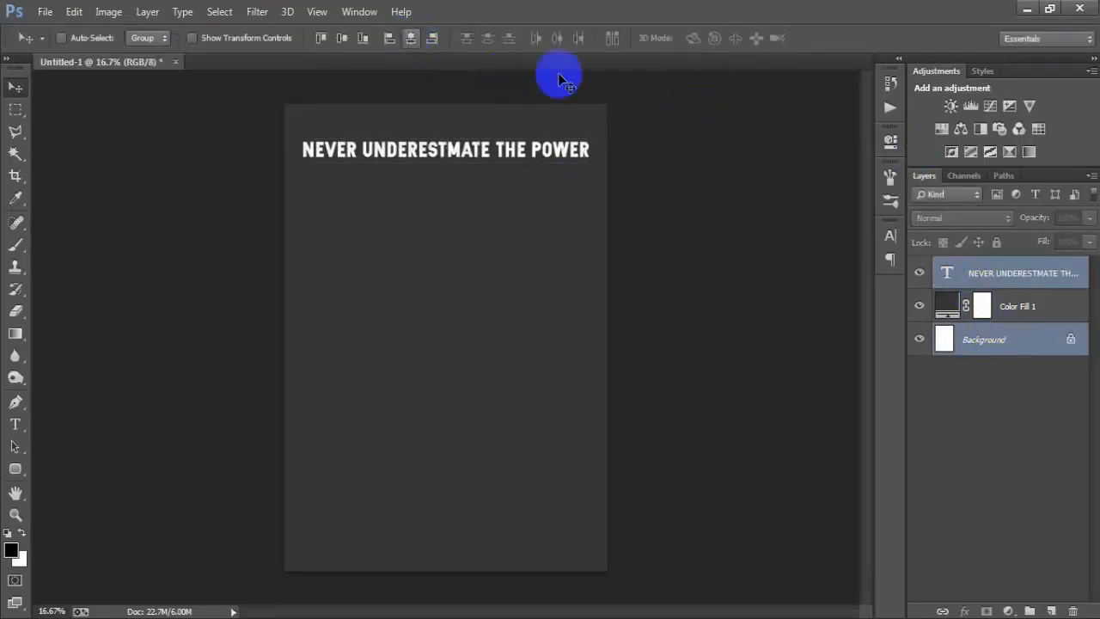
pyautogui.click(997, 275)
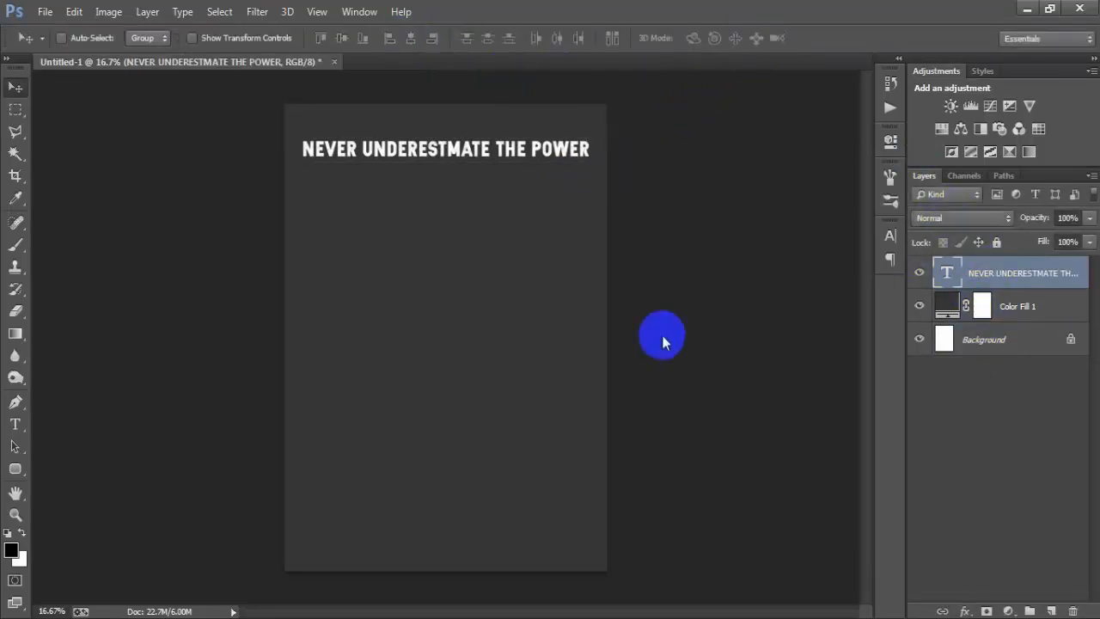
pyautogui.hotkey('shift', 'Up')
pyautogui.hotkey('shift', 'Up')
pyautogui.hotkey('shift', 'Up')
pyautogui.hotkey('shift', 'Up')
pyautogui.hotkey('shift', 'Up')
pyautogui.hotkey('shift', 'Up')
pyautogui.hotkey('shift', 'Up')
# Step: Duplicate the headline, place the copy directly beneath it, and replace the copy's text with "OF AN OLD MAN WHO IS ALSO A"
pyautogui.hotkey('ctrl', 'j')
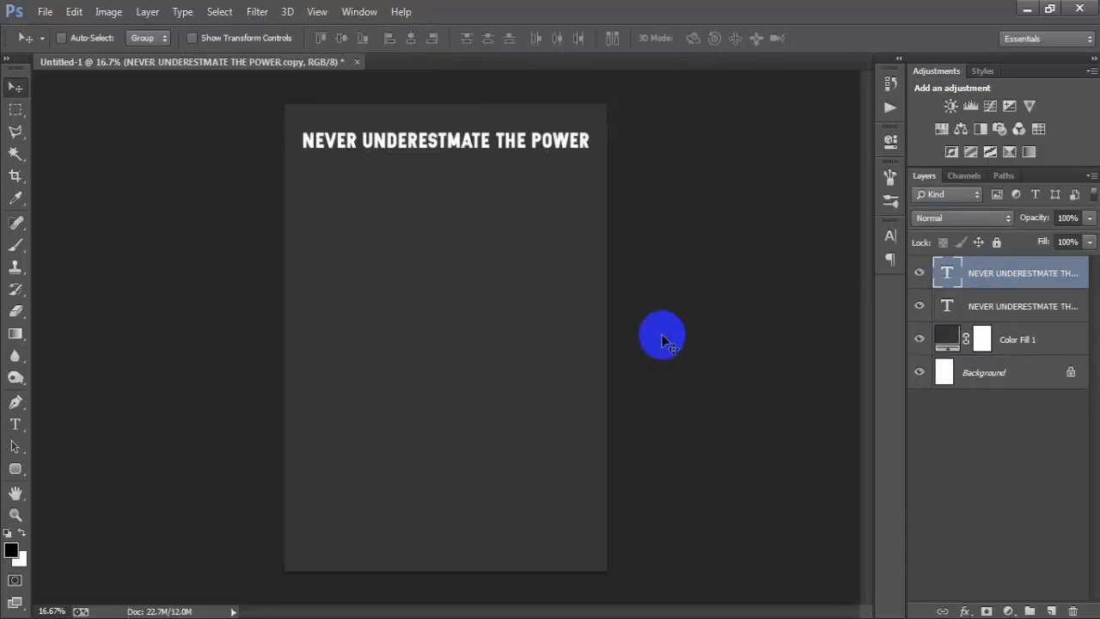
pyautogui.hotkey('shift', 'Down')
pyautogui.hotkey('shift', 'Down')
pyautogui.hotkey('shift', 'Down')
pyautogui.hotkey('shift', 'Down')
pyautogui.hotkey('shift', 'Down')
pyautogui.hotkey('shift', 'Down')
pyautogui.hotkey('shift', 'Down')
pyautogui.hotkey('shift', 'Down')
pyautogui.hotkey('shift', 'Down')
pyautogui.hotkey('shift', 'Down')
pyautogui.hotkey('shift', 'Down')
pyautogui.hotkey('shift', 'Down')
pyautogui.hotkey('shift', 'Down')
pyautogui.hotkey('shift', 'Down')
pyautogui.hotkey('shift', 'Down')
pyautogui.hotkey('shift', 'Down')
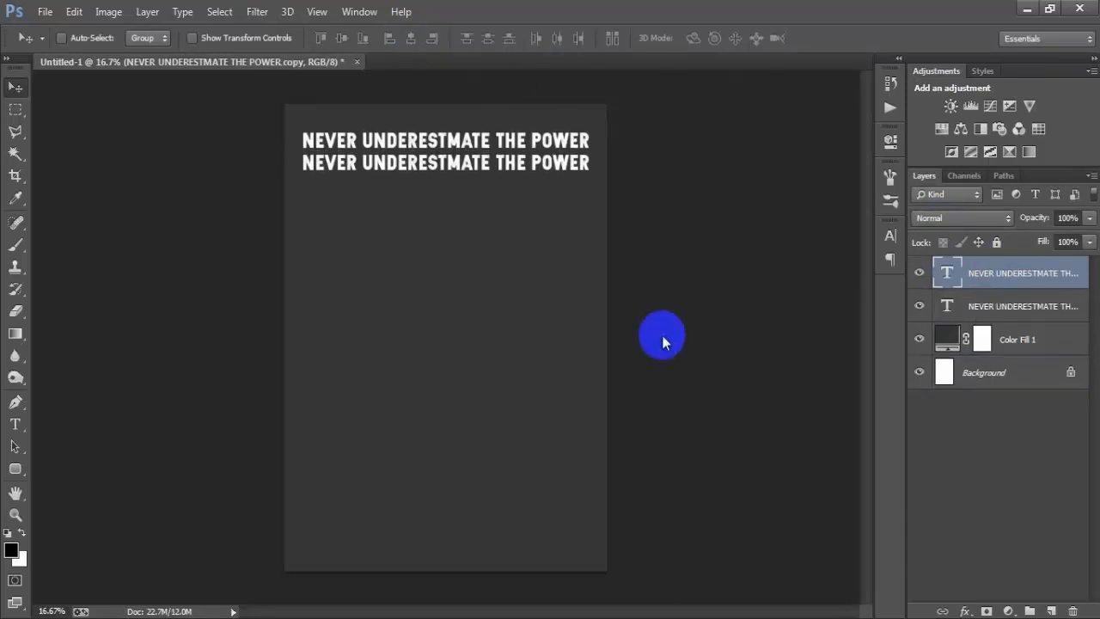
pyautogui.doubleClick(941, 275)
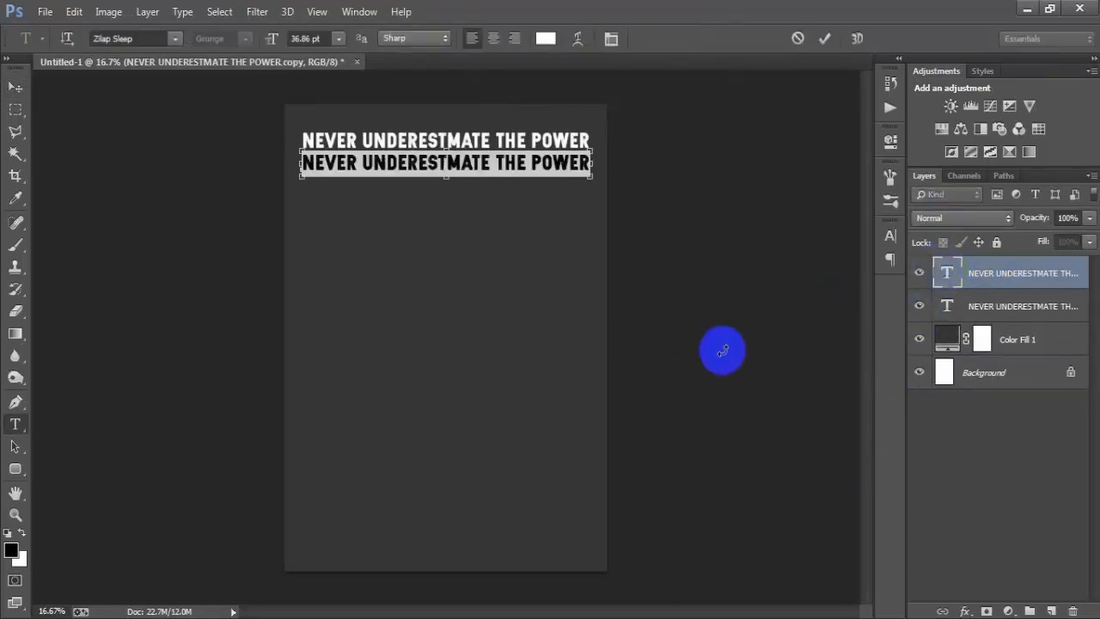
pyautogui.write('OF AN OLD MAN WHO IS ALSO A')
pyautogui.click(824, 38)
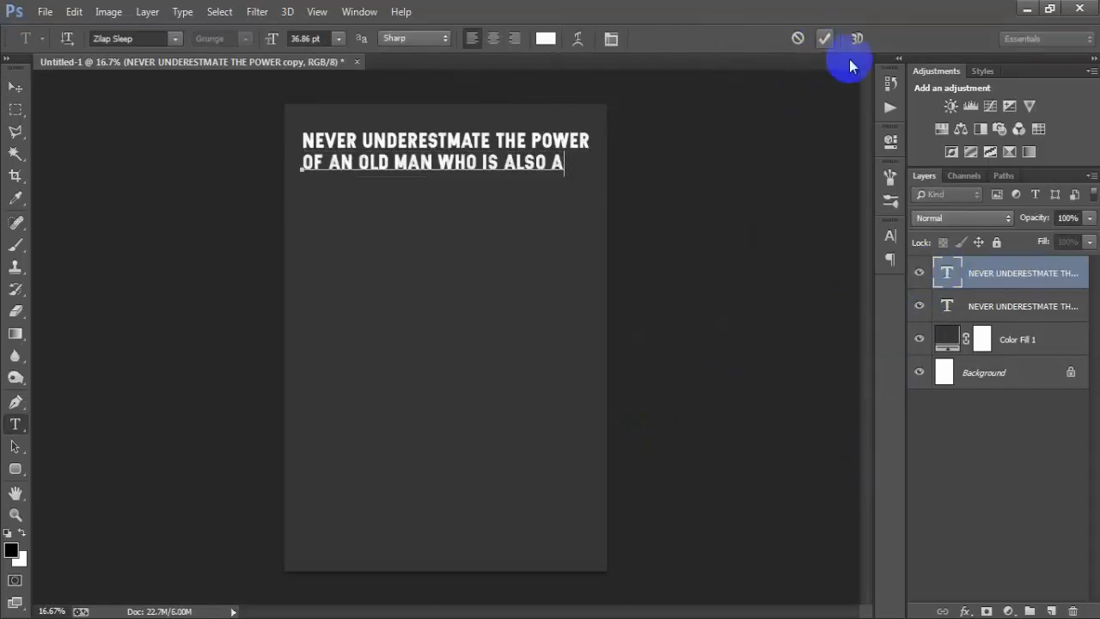
# Step: Centre the "OF AN OLD MAN WHO IS ALSO A" line horizontally on the Background
pyautogui.keyDown('ctrl'); pyautogui.click(984, 372); pyautogui.keyUp('ctrl')
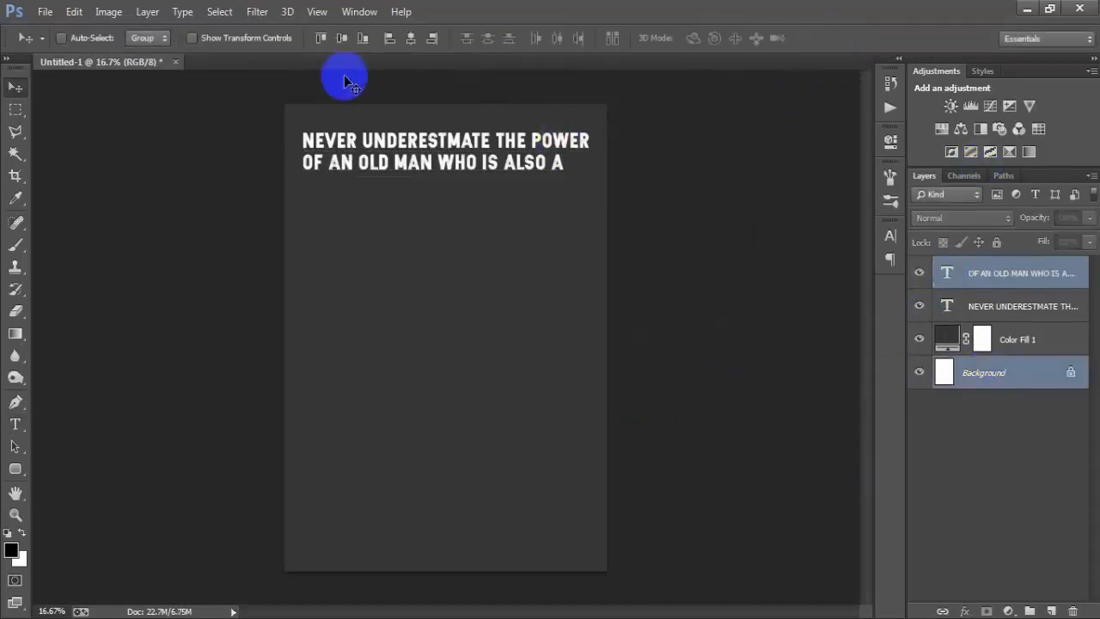
pyautogui.click(416, 40)
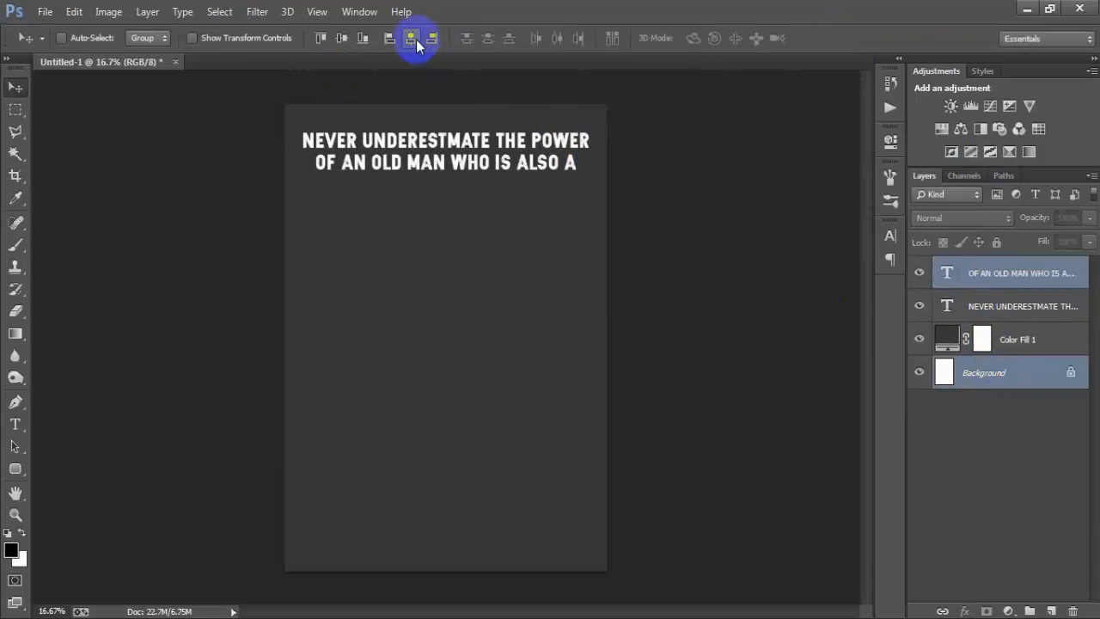
pyautogui.click(954, 281)
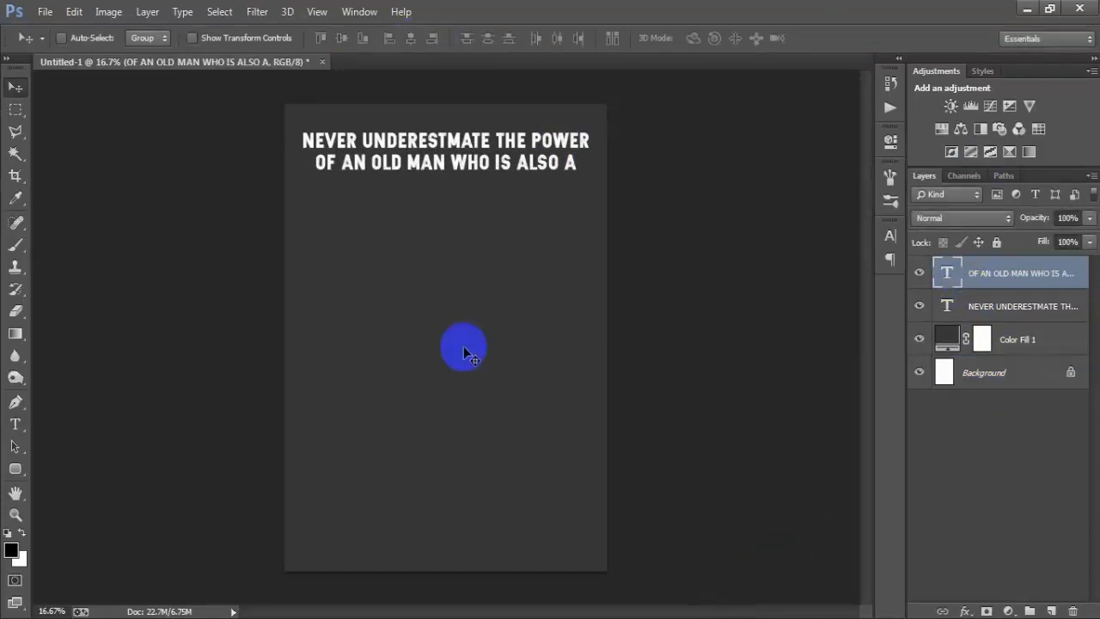
# Step: Duplicate the second text line, place the copy directly below it, and replace the copy's text with "VETERAN"
pyautogui.hotkey('ctrl', 'j')
pyautogui.hotkey('shift', 'Down')
pyautogui.hotkey('shift', 'Down')
pyautogui.hotkey('shift', 'Down')
pyautogui.hotkey('shift', 'Down')
pyautogui.hotkey('shift', 'Down')
pyautogui.hotkey('shift', 'Down')
pyautogui.hotkey('shift', 'Down')
pyautogui.hotkey('shift', 'Down')
pyautogui.hotkey('shift', 'Down')
pyautogui.hotkey('shift', 'Down')
pyautogui.hotkey('shift', 'Down')
pyautogui.hotkey('shift', 'Down')
pyautogui.hotkey('shift', 'Down')
pyautogui.hotkey('shift', 'Down')
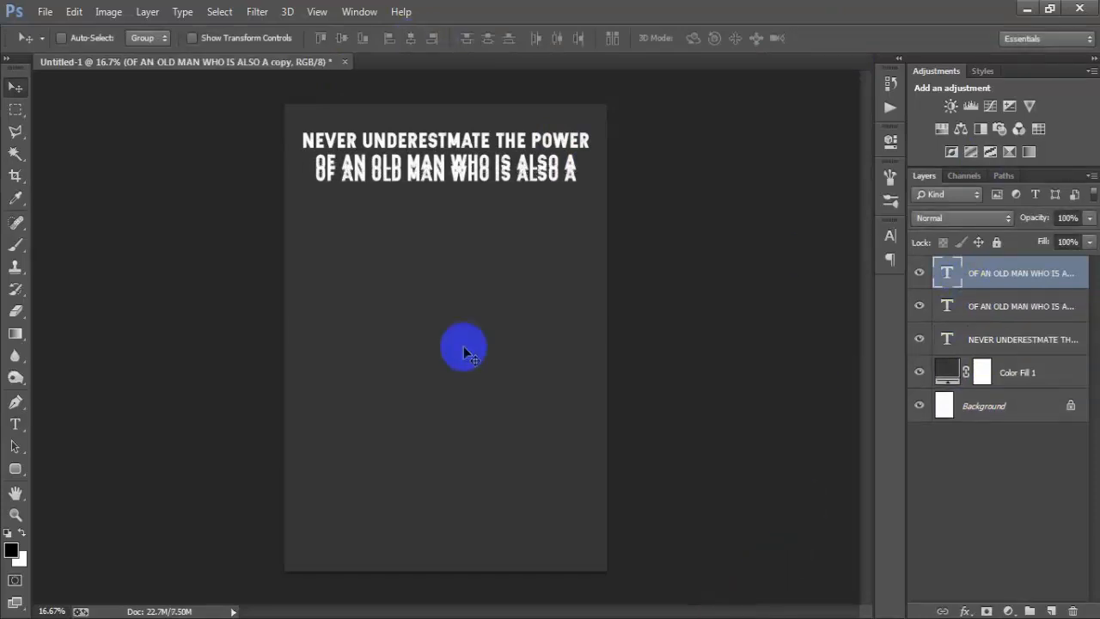
pyautogui.doubleClick(947, 273)
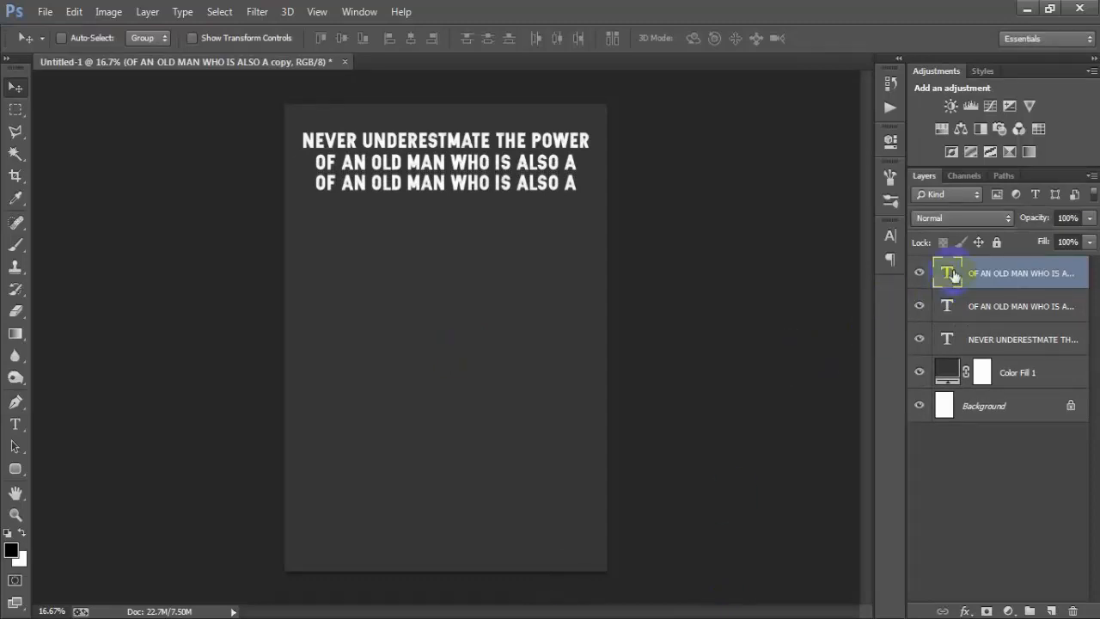
pyautogui.write('VETERAN')
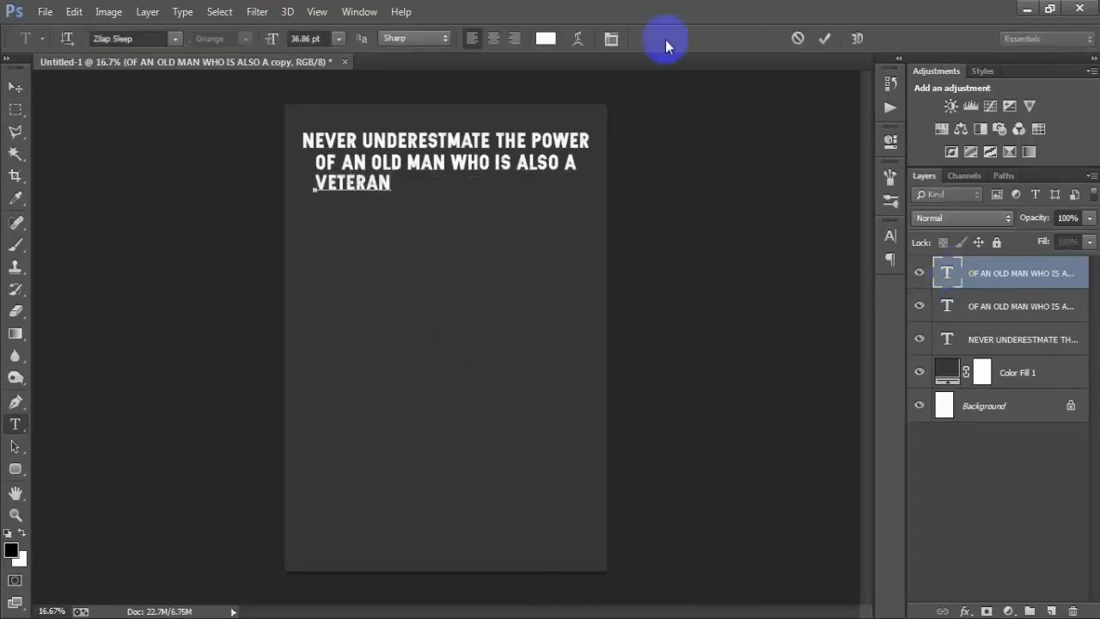
pyautogui.click(825, 38)
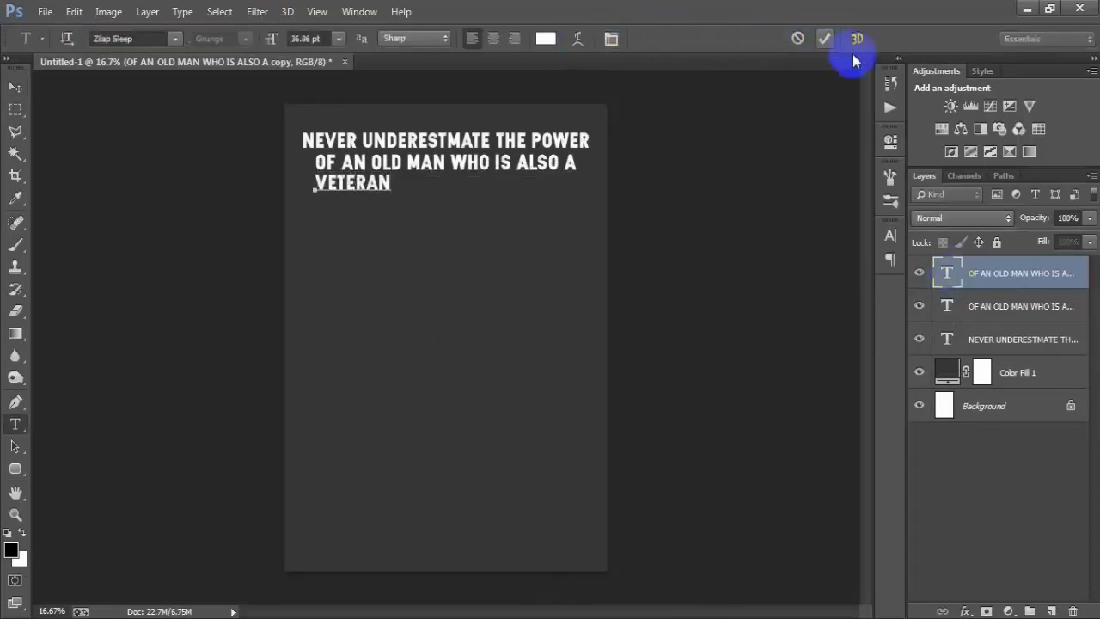
# Step: Centre the "VETERAN" line horizontally on the Background
pyautogui.keyDown('ctrl'); pyautogui.click(1006, 404); pyautogui.keyUp('ctrl')
pyautogui.click(411, 37)
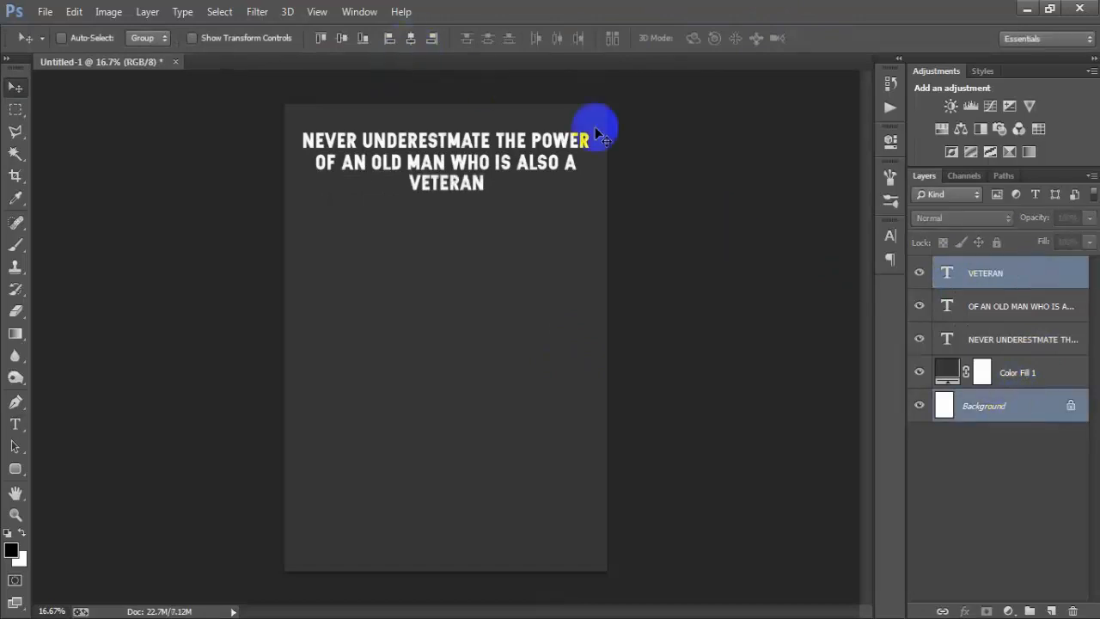
pyautogui.click(949, 273)
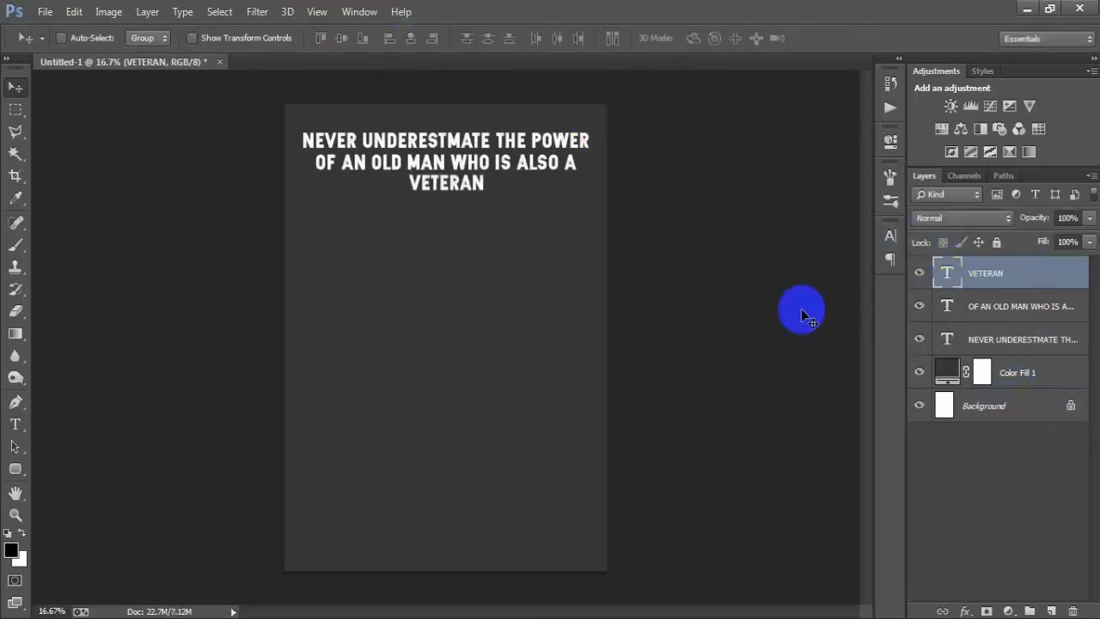
# Step: Scale the "VETERAN" text up proportionally to about 103 pt and nudge it down clear of the second line
pyautogui.hotkey('ctrl', 't')
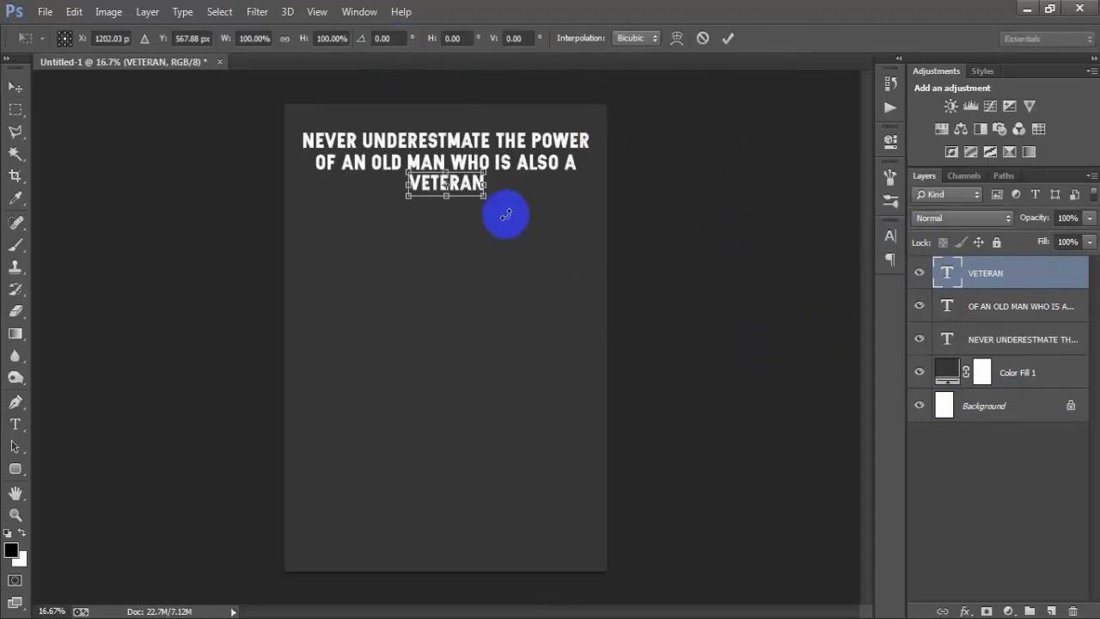
pyautogui.moveTo(486, 198); pyautogui.dragTo(551, 224)
pyautogui.hotkey('ctrl', 'z')
pyautogui.click(727, 37)
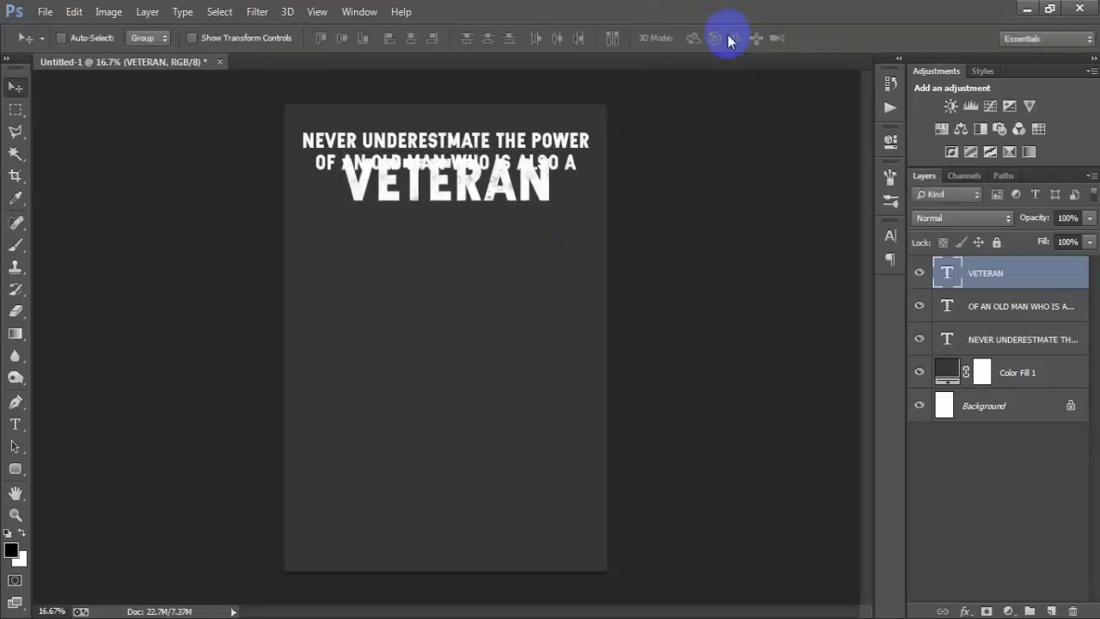
pyautogui.hotkey('shift', 'Down')
pyautogui.hotkey('shift', 'Down')
pyautogui.hotkey('shift', 'Down')
pyautogui.hotkey('shift', 'Down')
pyautogui.hotkey('shift', 'Down')
pyautogui.hotkey('shift', 'Down')
pyautogui.hotkey('shift', 'Down')
pyautogui.hotkey('shift', 'Down')
pyautogui.hotkey('shift', 'Down')
pyautogui.hotkey('shift', 'Down')
pyautogui.hotkey('shift', 'Down')
pyautogui.hotkey('shift', 'Down')
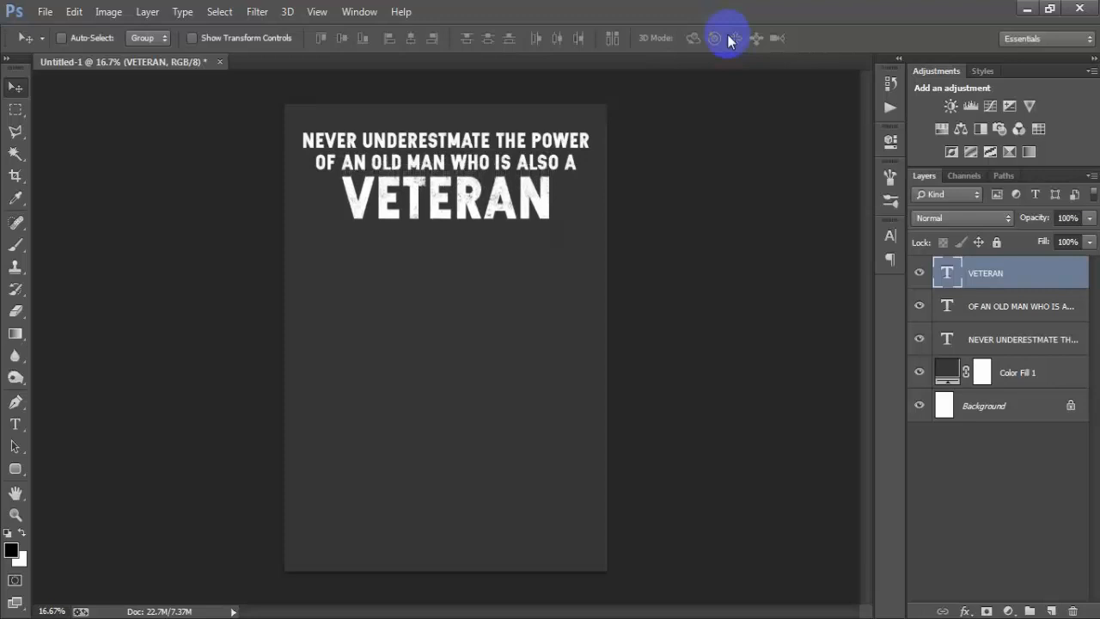
# Step: Recentre the enlarged "VETERAN" text horizontally on the Background and align the horizontal centres of all three text lines
pyautogui.keyDown('ctrl'); pyautogui.click(1006, 401); pyautogui.keyUp('ctrl')
pyautogui.click(409, 40)
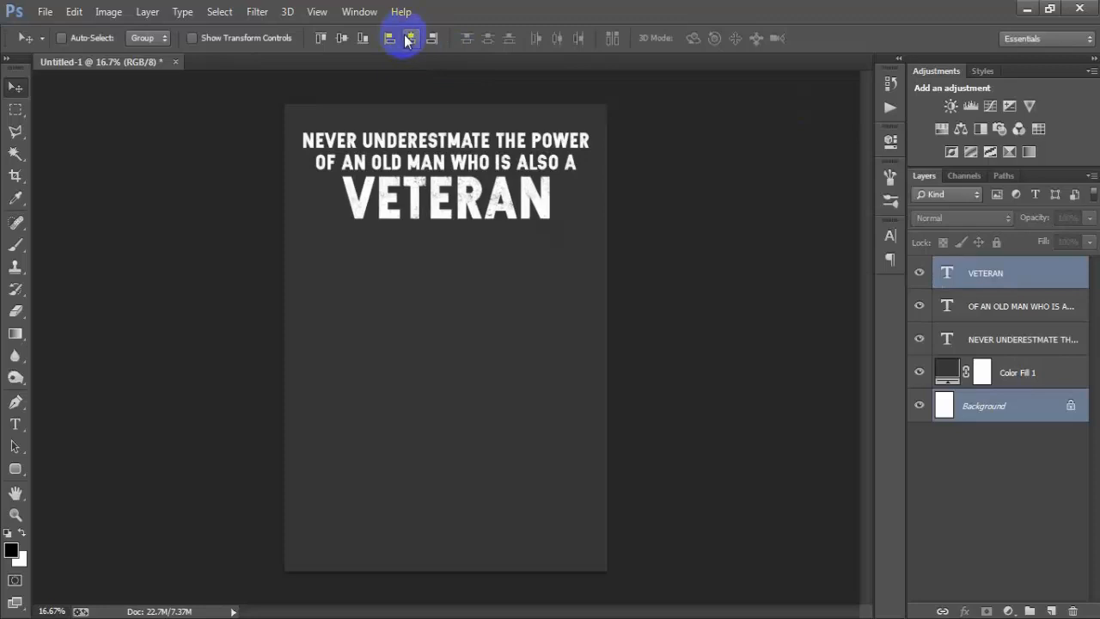
pyautogui.click(978, 282)
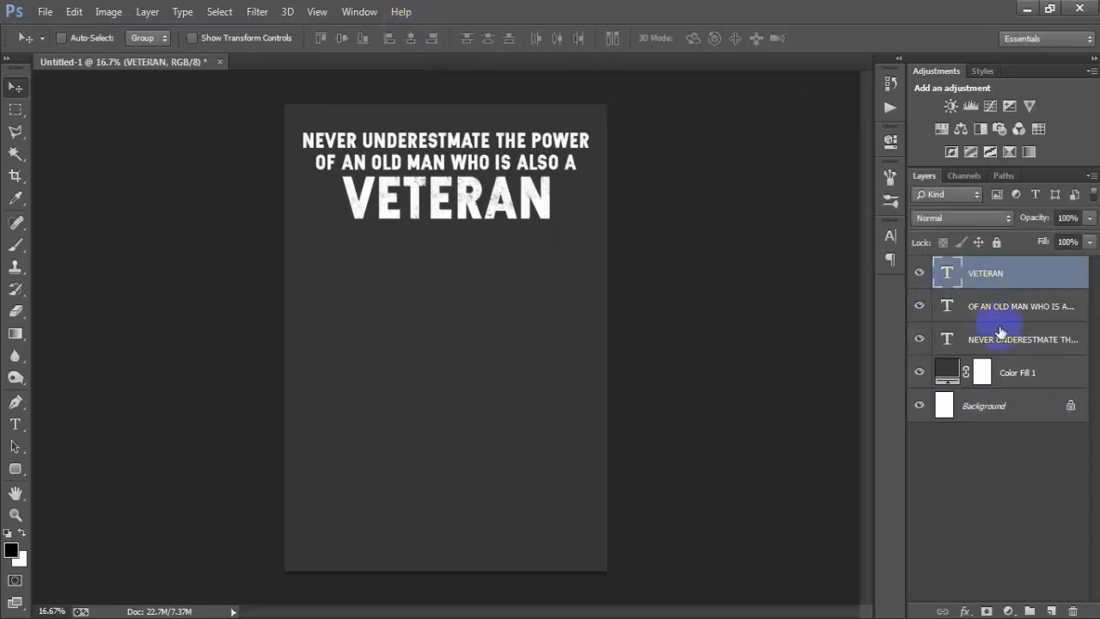
pyautogui.keyDown('shift'); pyautogui.click(997, 337); pyautogui.keyUp('shift')
pyautogui.click(409, 39)
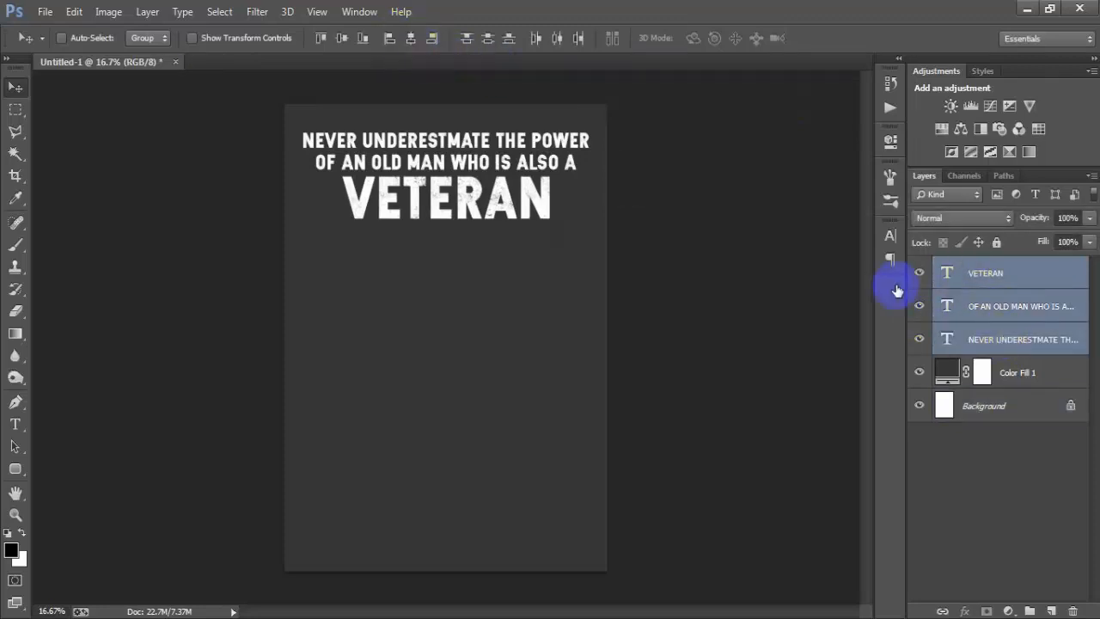
# Step: Warp the "VETERAN" text with a horizontal Arc at +4% bend and realign the horizontal centres of all three text lines
pyautogui.click(989, 275)
pyautogui.click(919, 273)
pyautogui.click(920, 272)
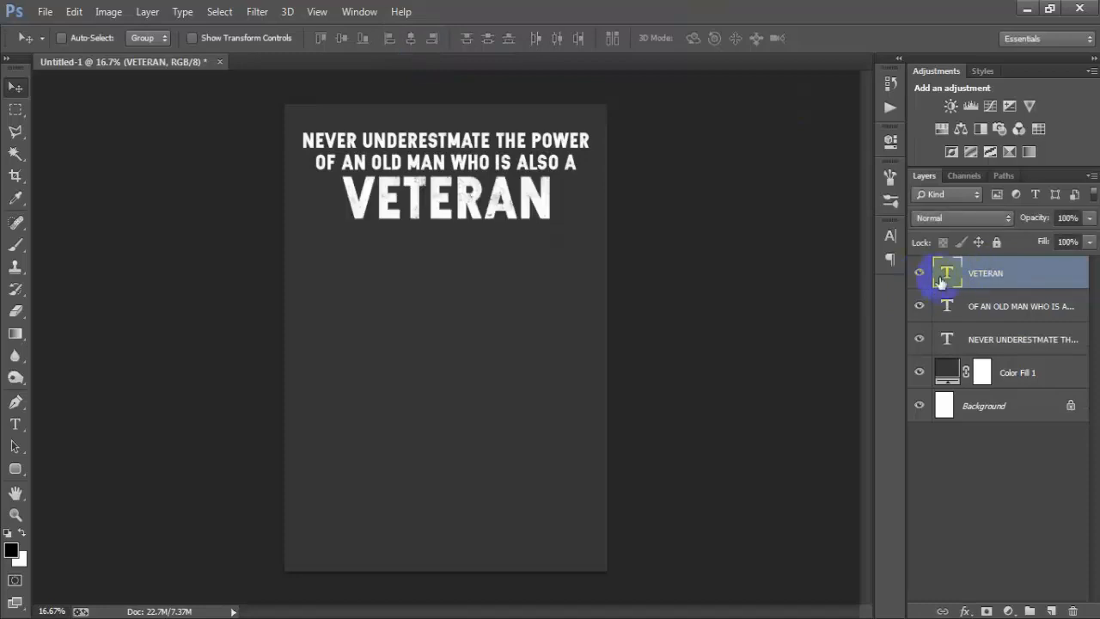
pyautogui.doubleClick(948, 271)
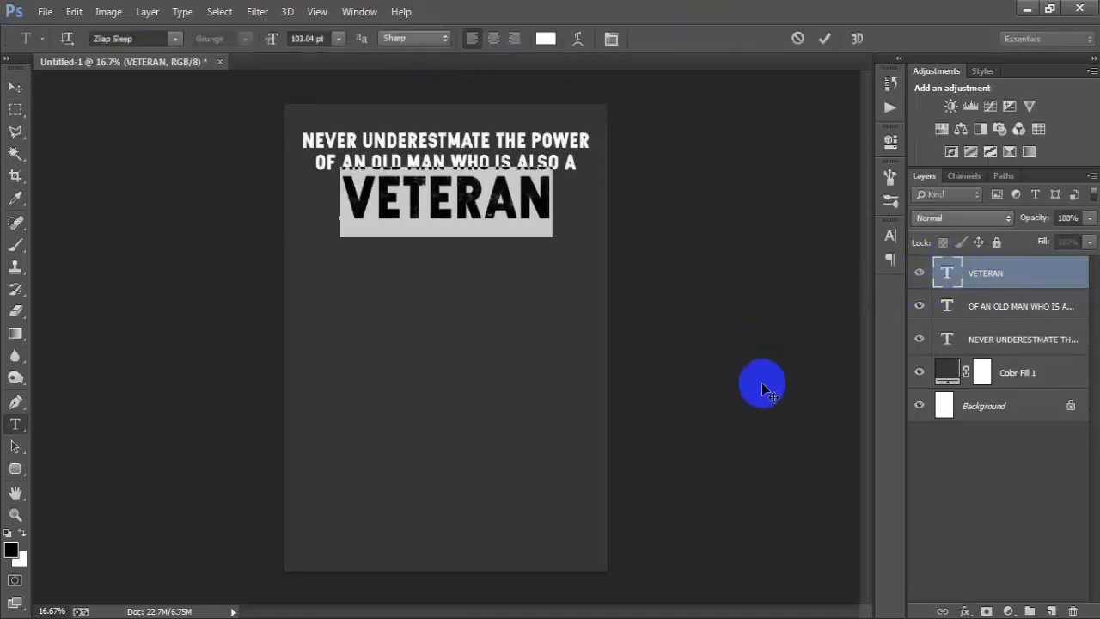
pyautogui.click(578, 37)
pyautogui.click(805, 178)
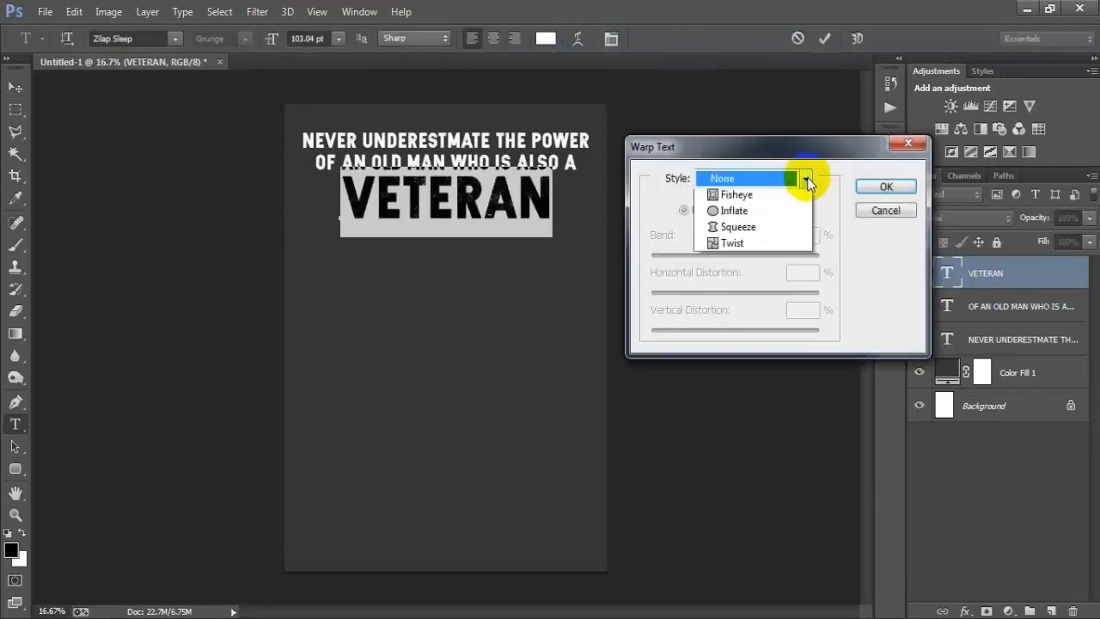
pyautogui.click(757, 229)
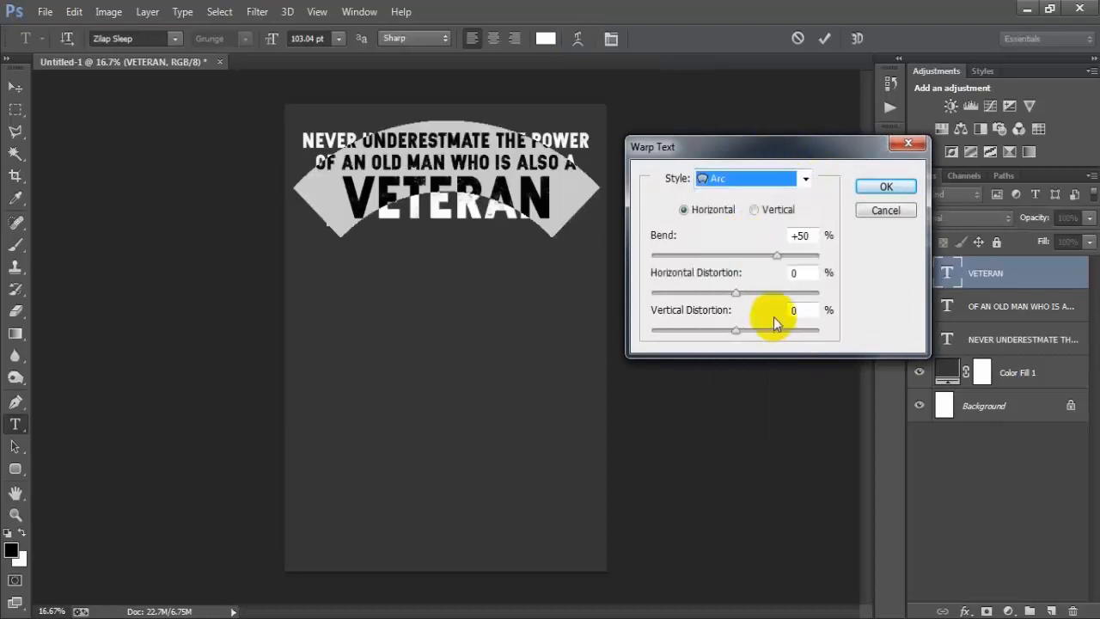
pyautogui.moveTo(775, 256); pyautogui.dragTo(743, 256)
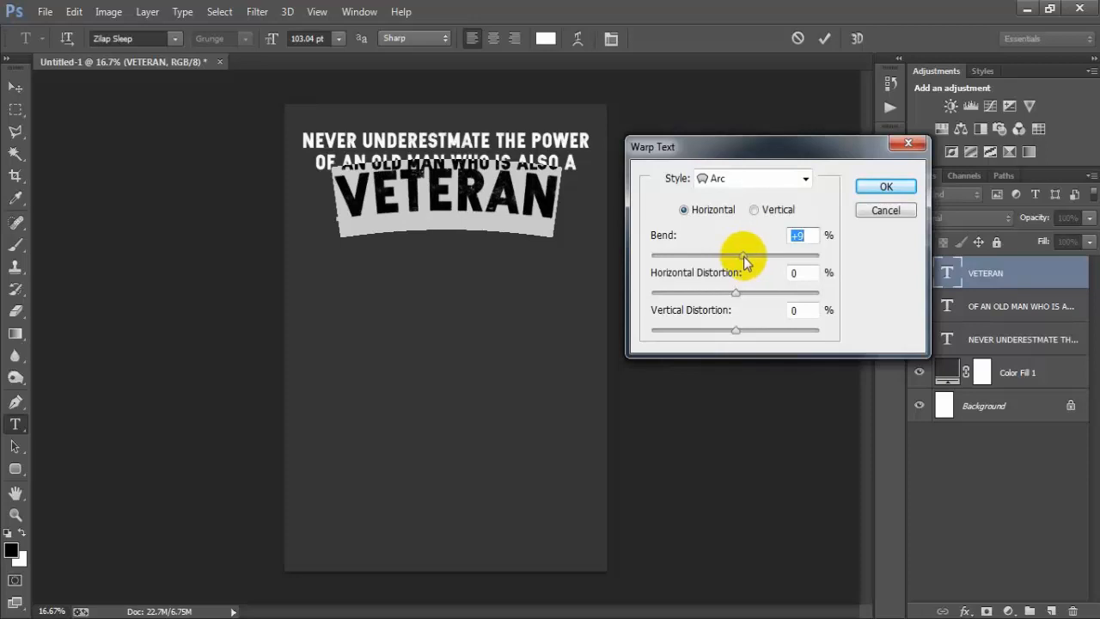
pyautogui.moveTo(743, 256); pyautogui.dragTo(740, 260)
pyautogui.click(886, 188)
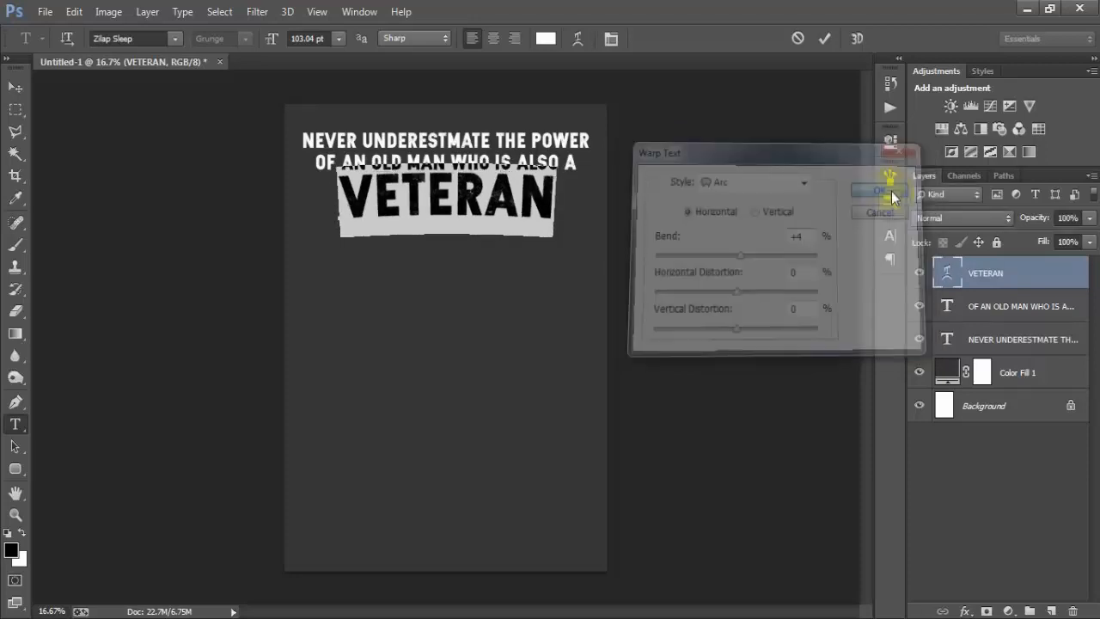
pyautogui.click(826, 40)
pyautogui.press('v')
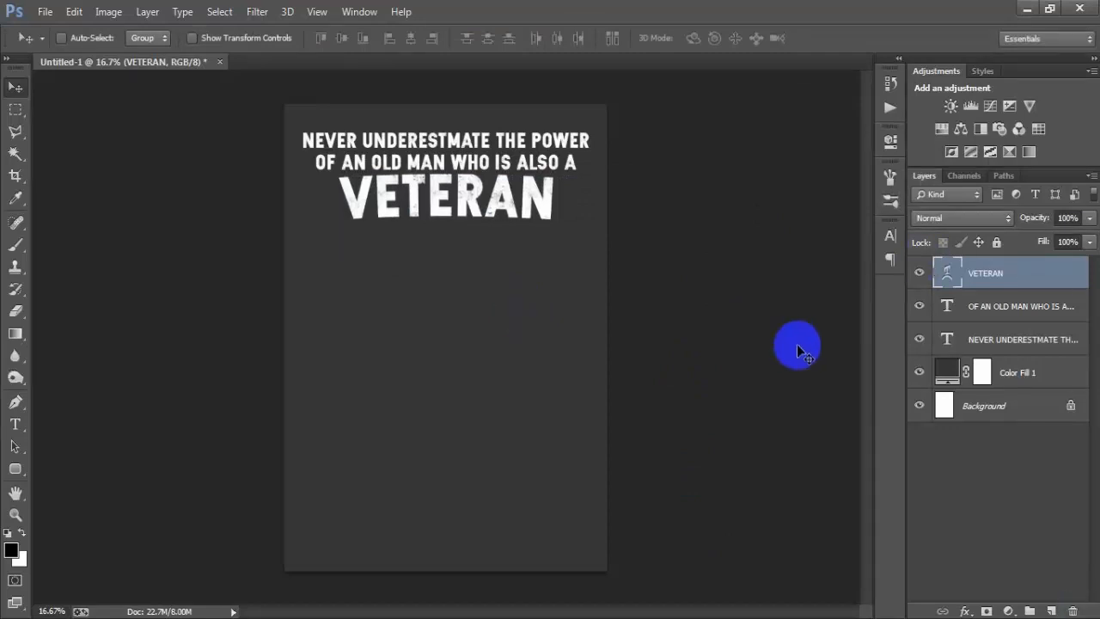
pyautogui.keyDown('shift'); pyautogui.click(1005, 341); pyautogui.keyUp('shift')
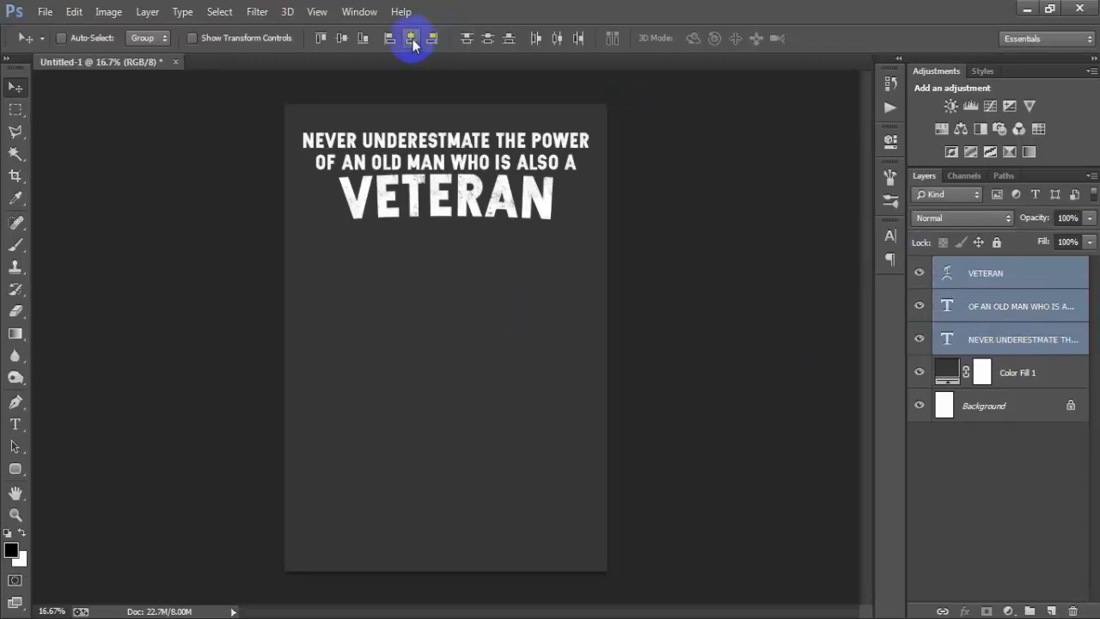
# Step: Set the text colour of the first line, "NEVER UNDERESTMATE THE POWER", to orange FCA64E
pyautogui.click(999, 342)
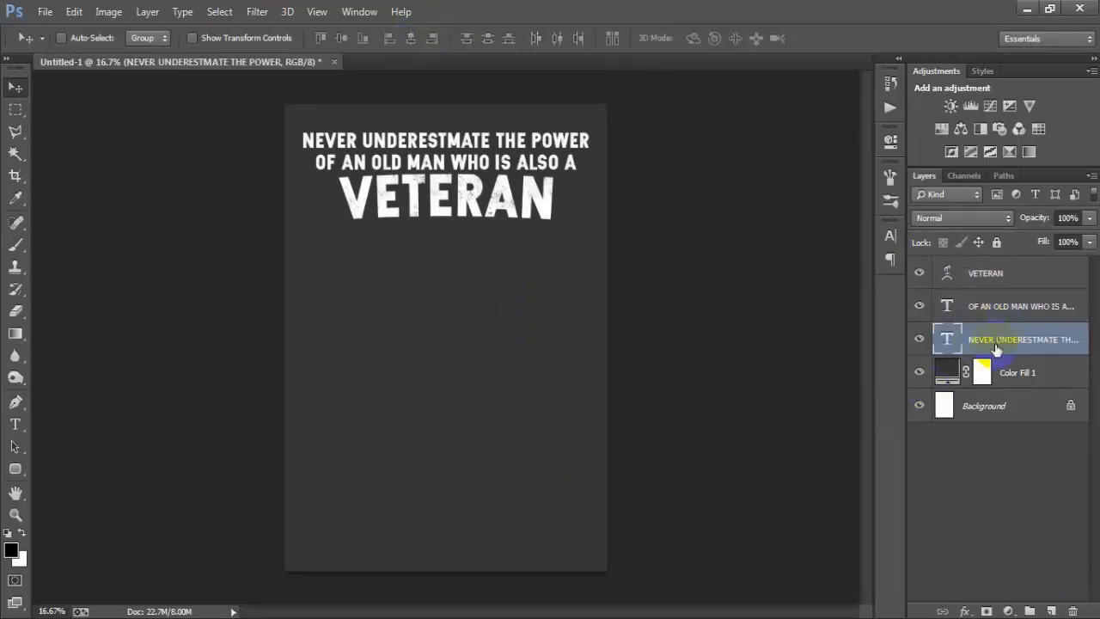
pyautogui.click(919, 343)
pyautogui.click(918, 342)
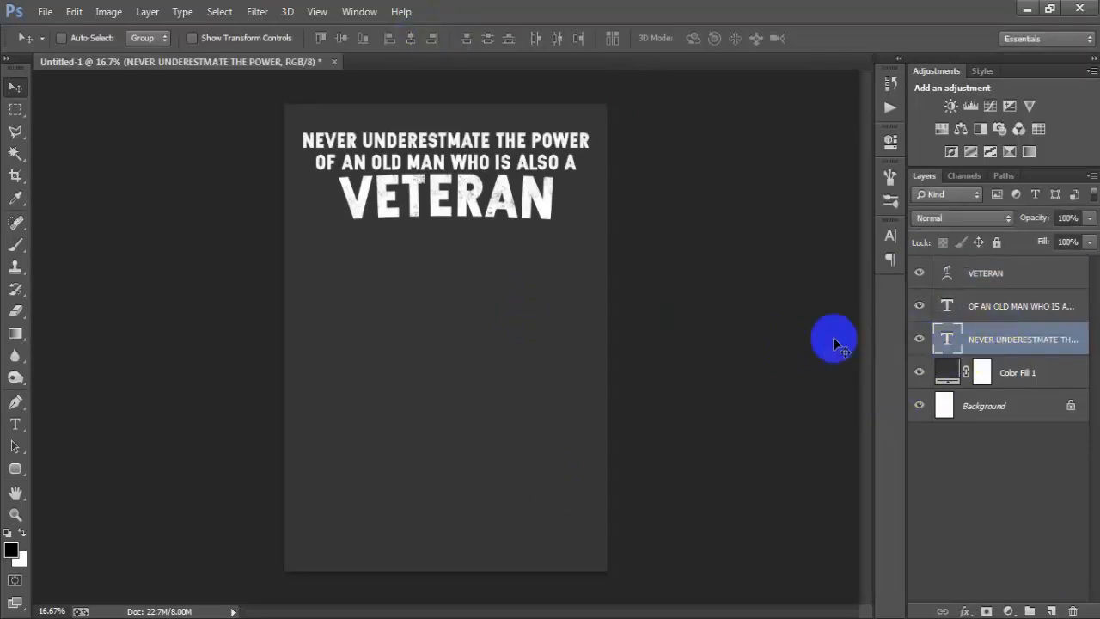
pyautogui.click(889, 229)
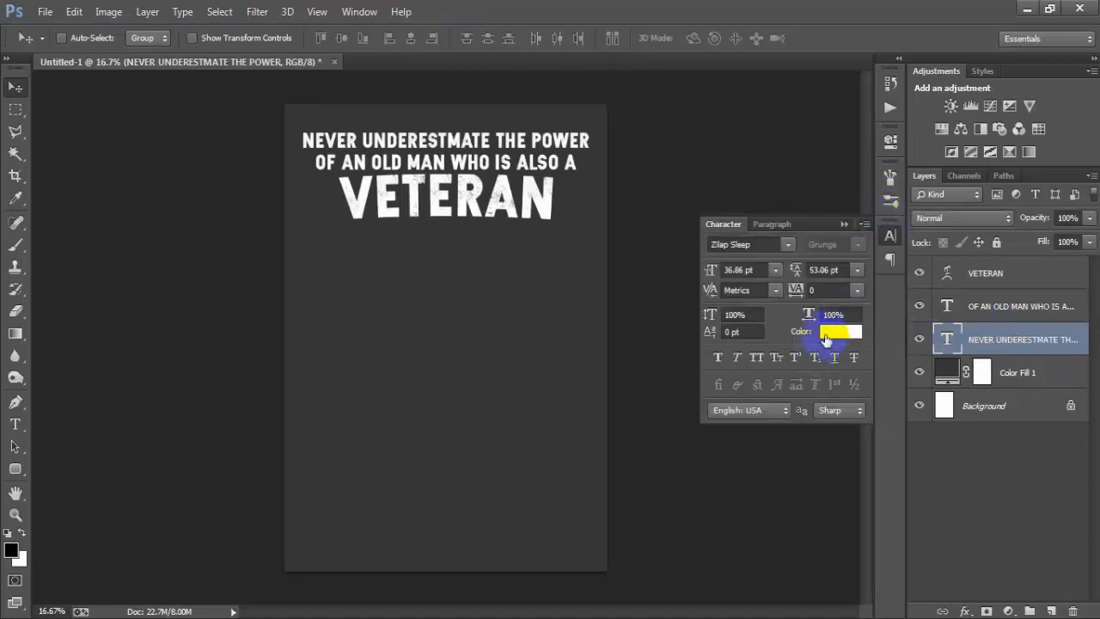
pyautogui.click(838, 332)
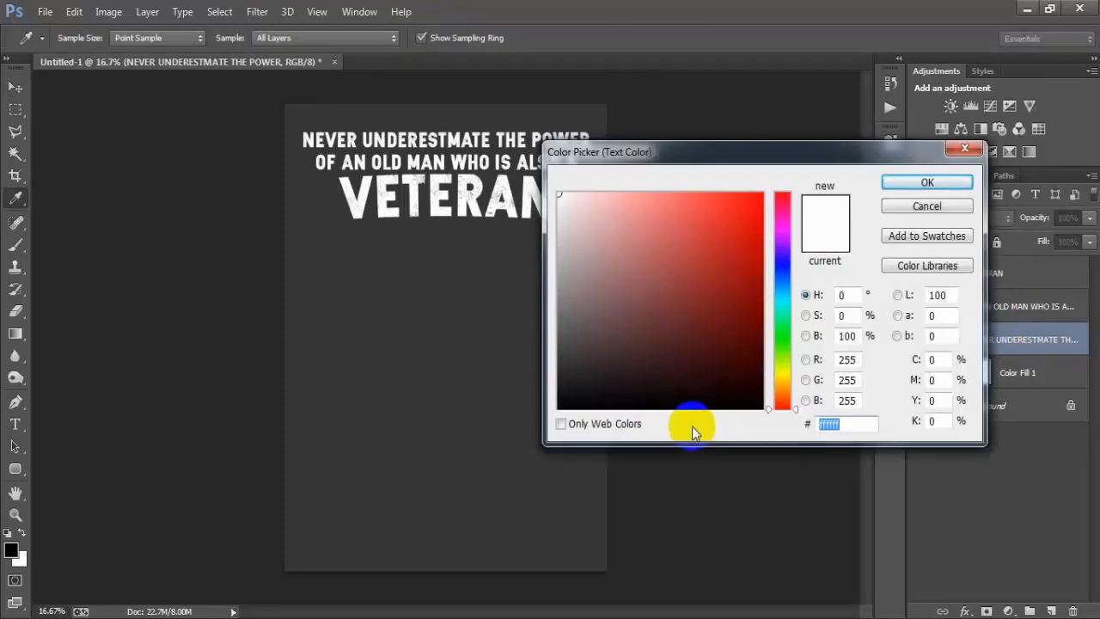
pyautogui.write('FCA')
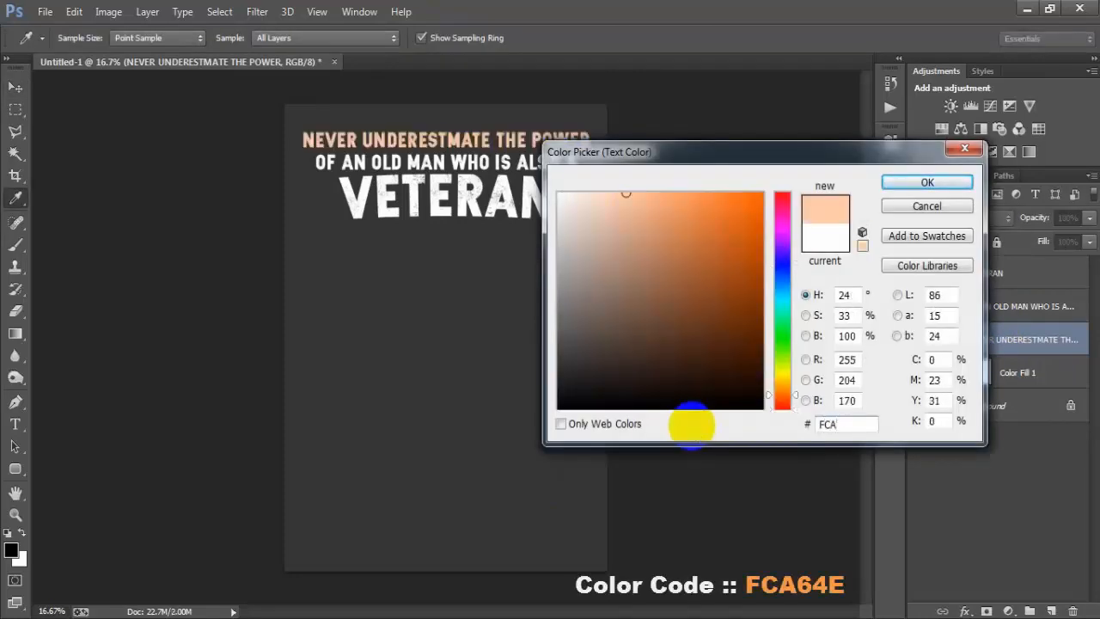
pyautogui.write('64E')
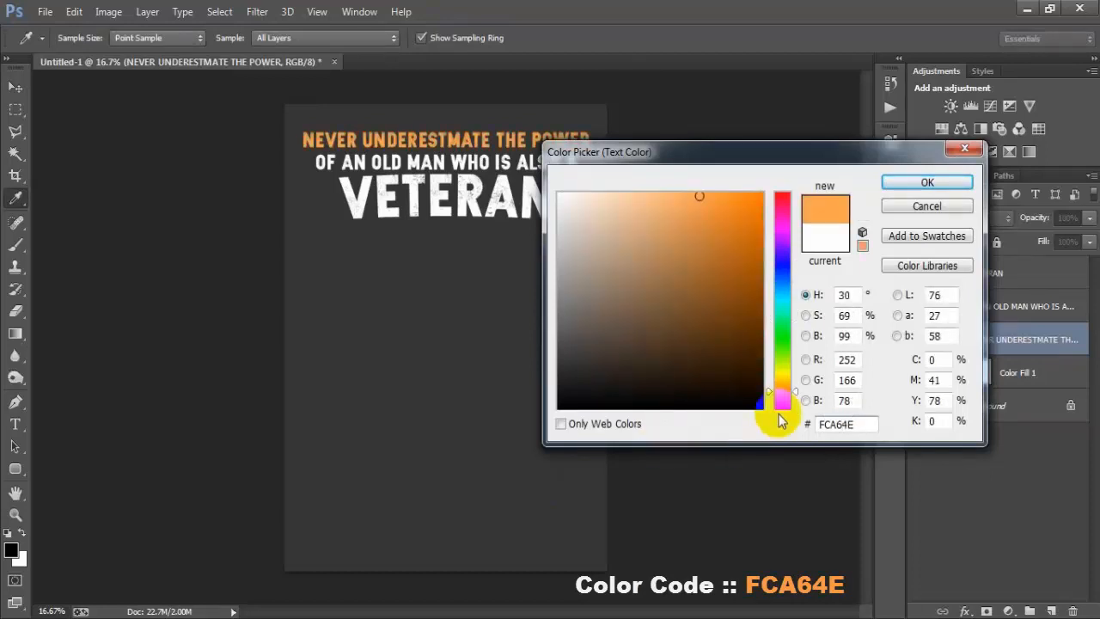
pyautogui.moveTo(872, 423); pyautogui.dragTo(791, 430)
pyautogui.click(922, 183)
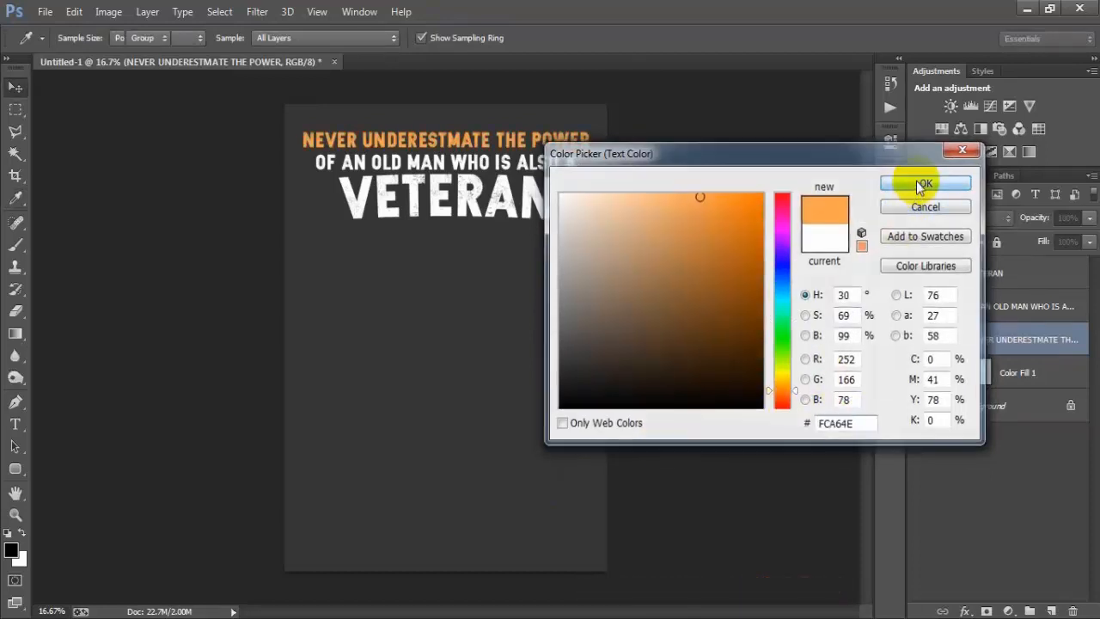
# Step: Set the text colour of the second line, "OF AN OLD MAN WHO IS ALSO A", to FCA64E
pyautogui.click(986, 307)
pyautogui.click(838, 332)
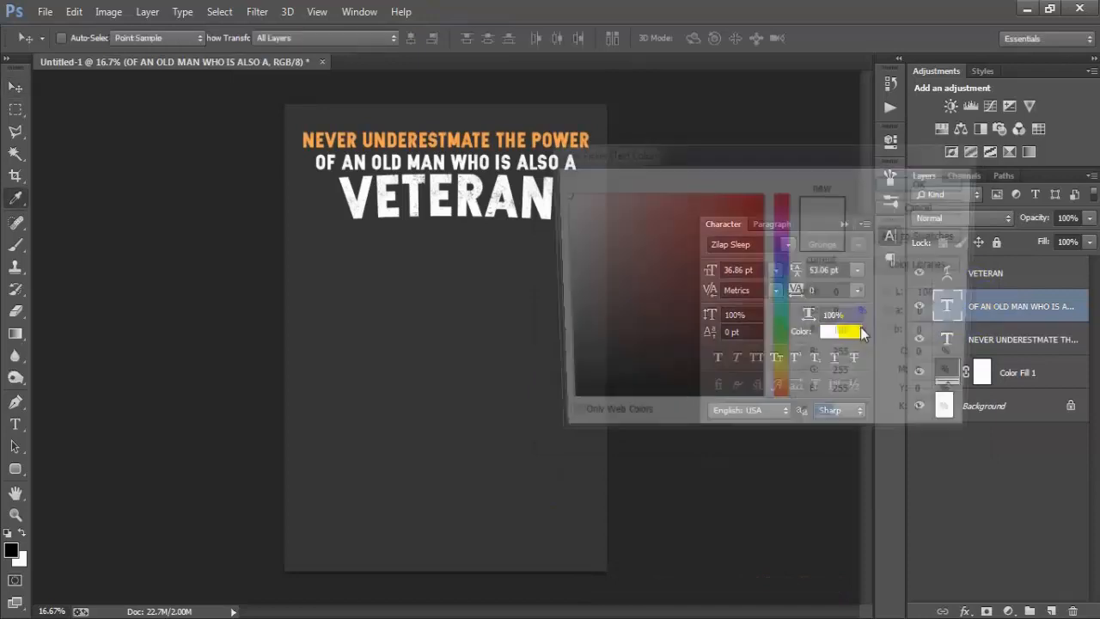
pyautogui.write('FC')
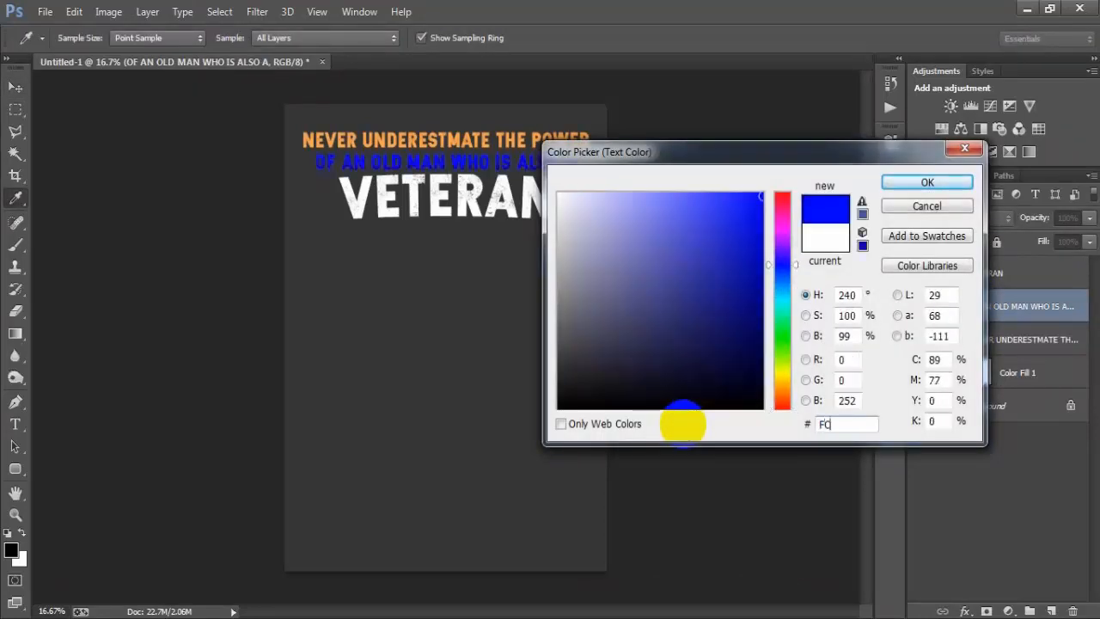
pyautogui.write('A64E')
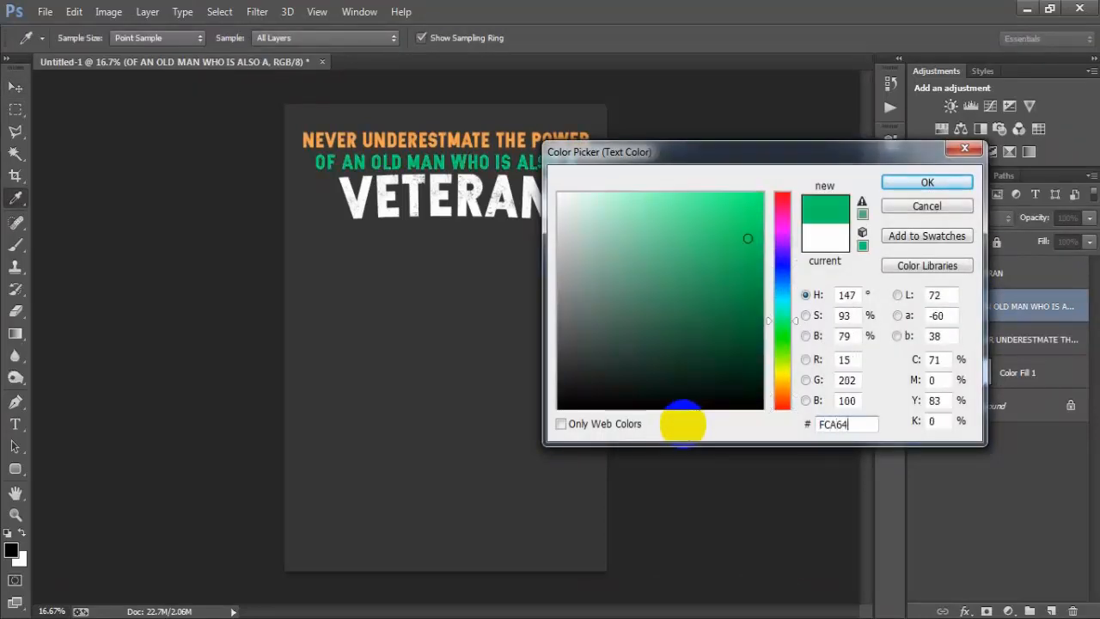
pyautogui.click(926, 182)
pyautogui.click(844, 224)
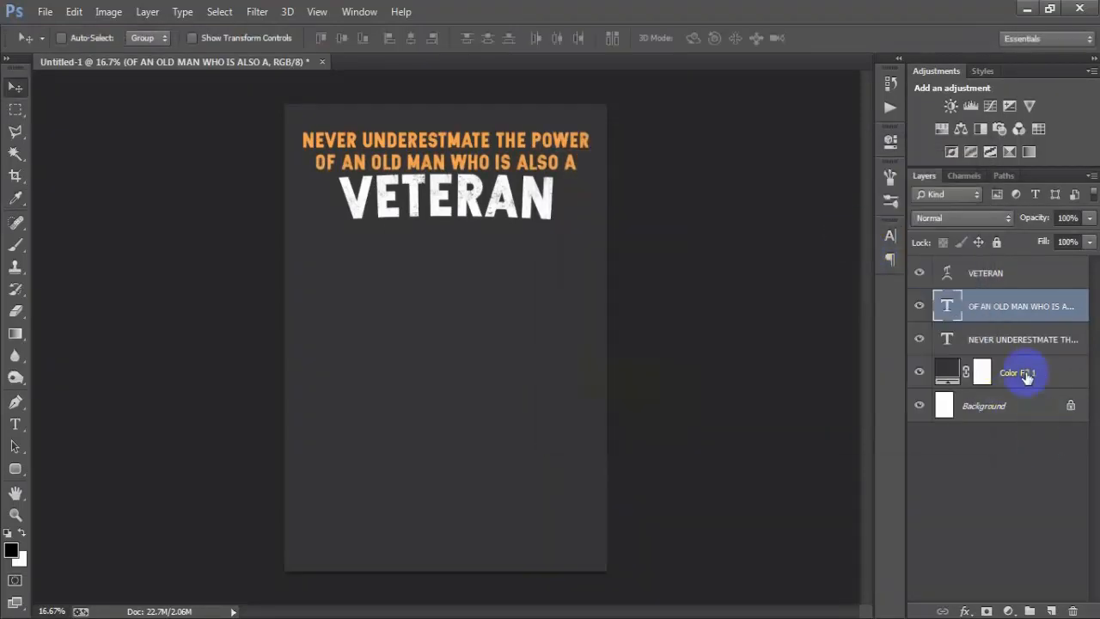
# Step: Place the antique-flag image as a linked file directly above the Color Fill 1 layer
pyautogui.click(1020, 372)
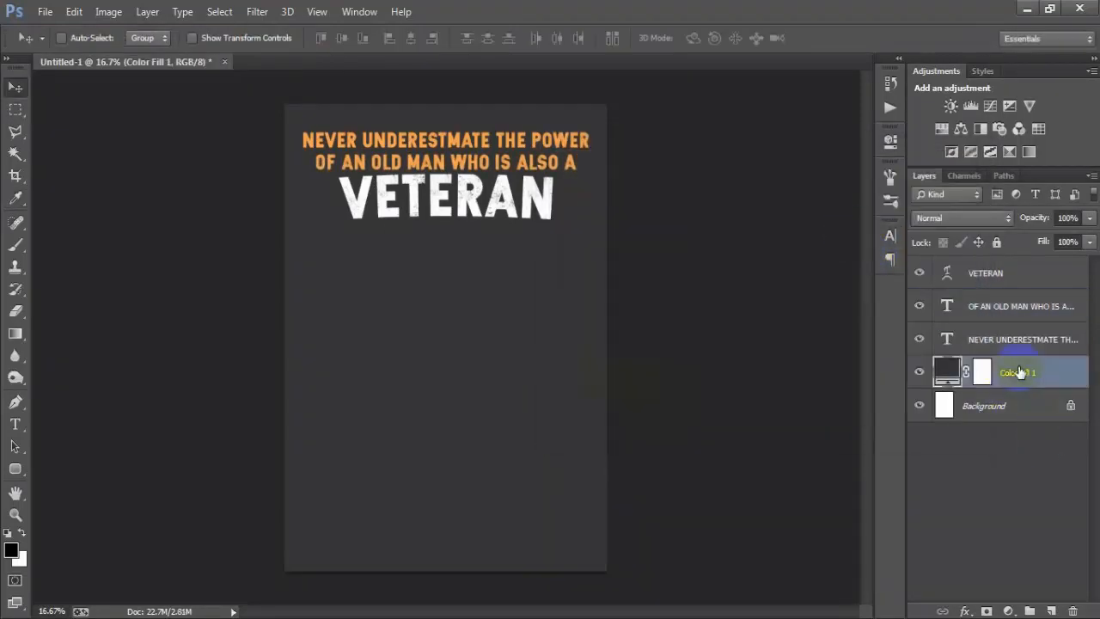
pyautogui.click(44, 15)
pyautogui.click(102, 271)
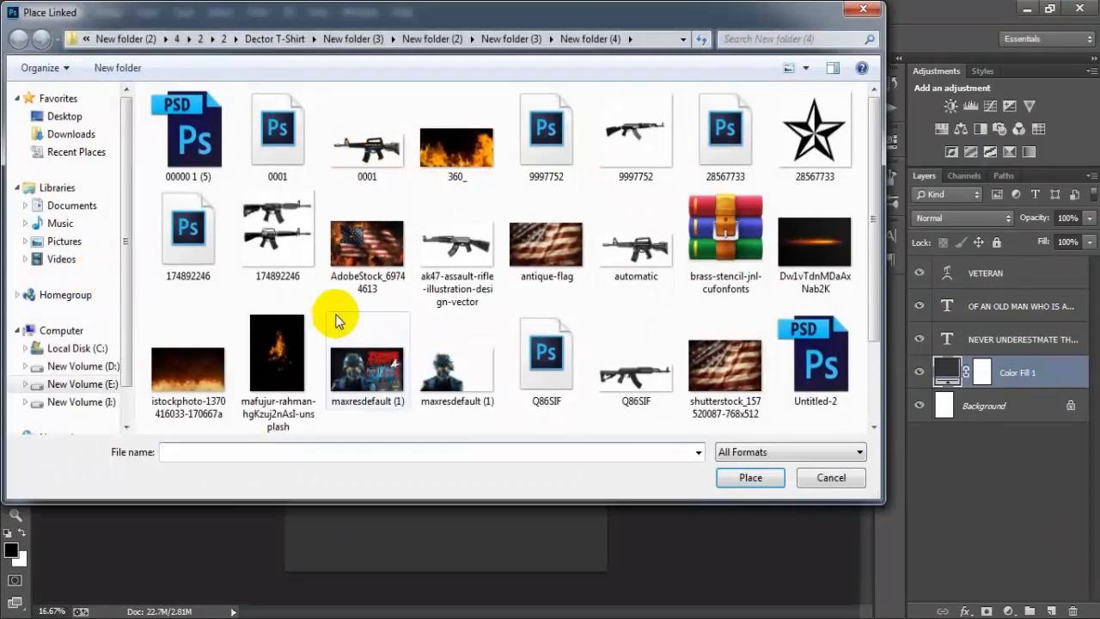
pyautogui.click(700, 378)
pyautogui.click(560, 273)
pyautogui.click(750, 477)
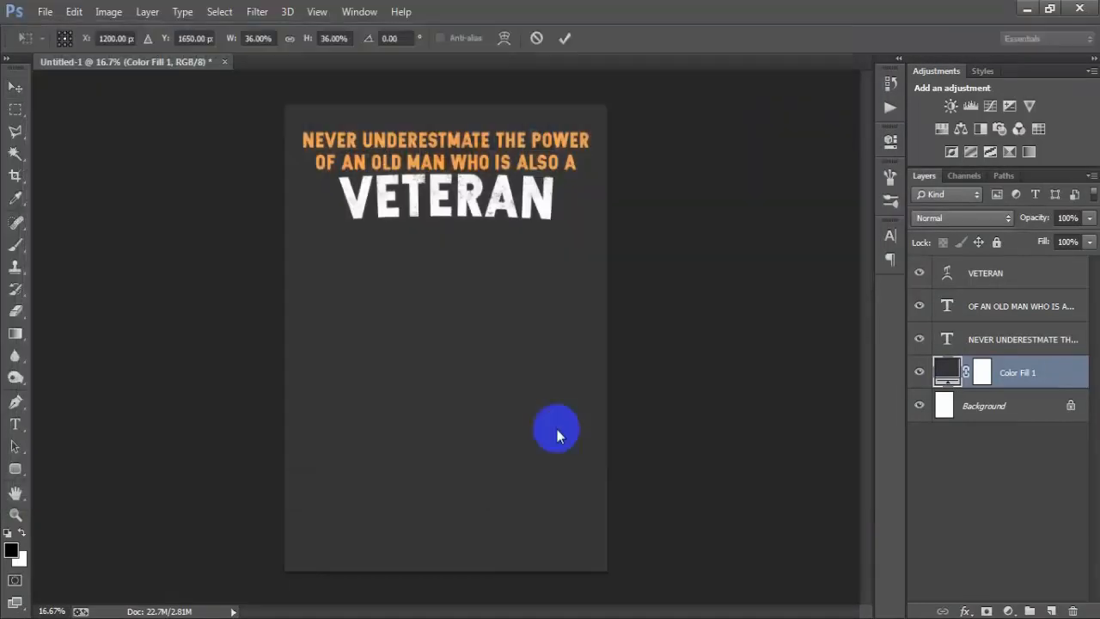
# Step: Move the flag up behind "VETERAN", stretch it taller, and shrink it slightly to leave a narrow margin on both sides of the canvas
pyautogui.moveTo(551, 299); pyautogui.dragTo(551, 245)
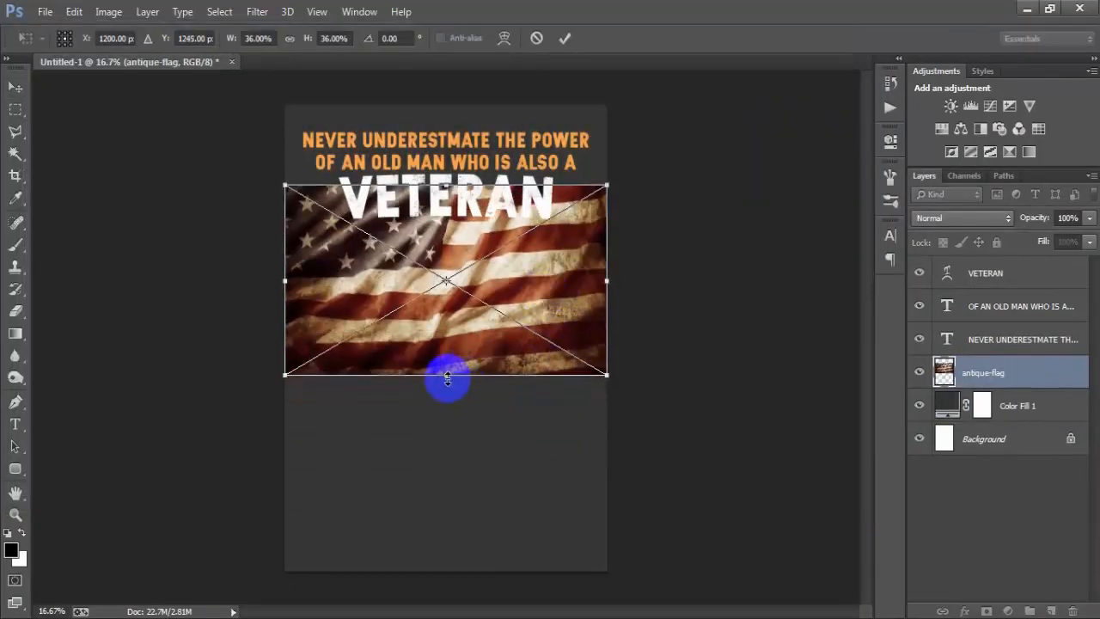
pyautogui.moveTo(445, 375); pyautogui.dragTo(445, 419)
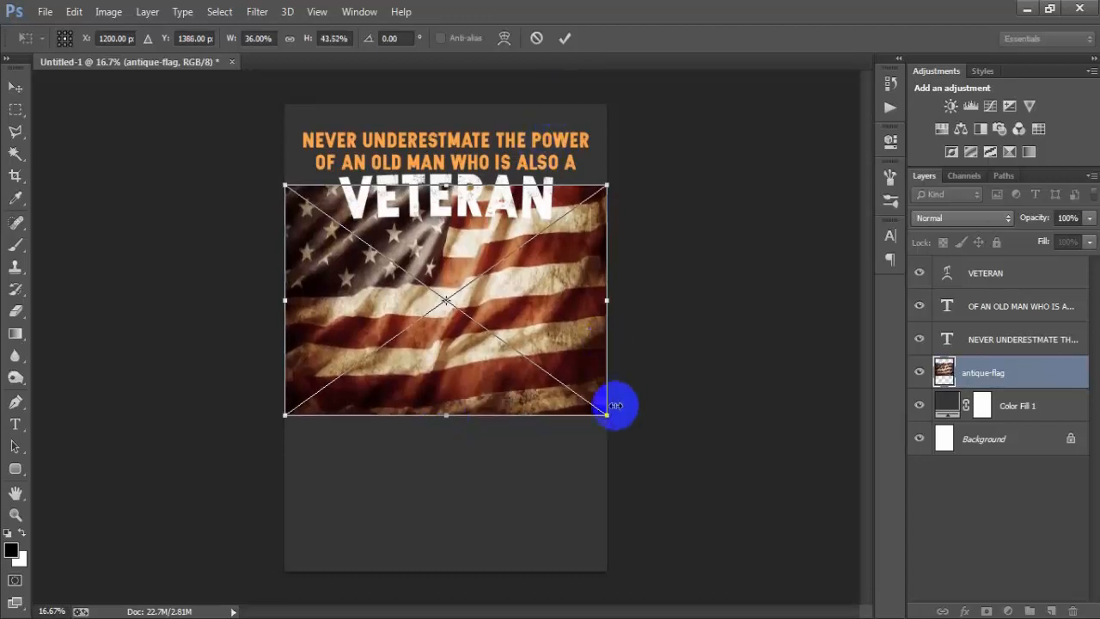
pyautogui.moveTo(607, 416); pyautogui.dragTo(599, 412)
pyautogui.click(563, 38)
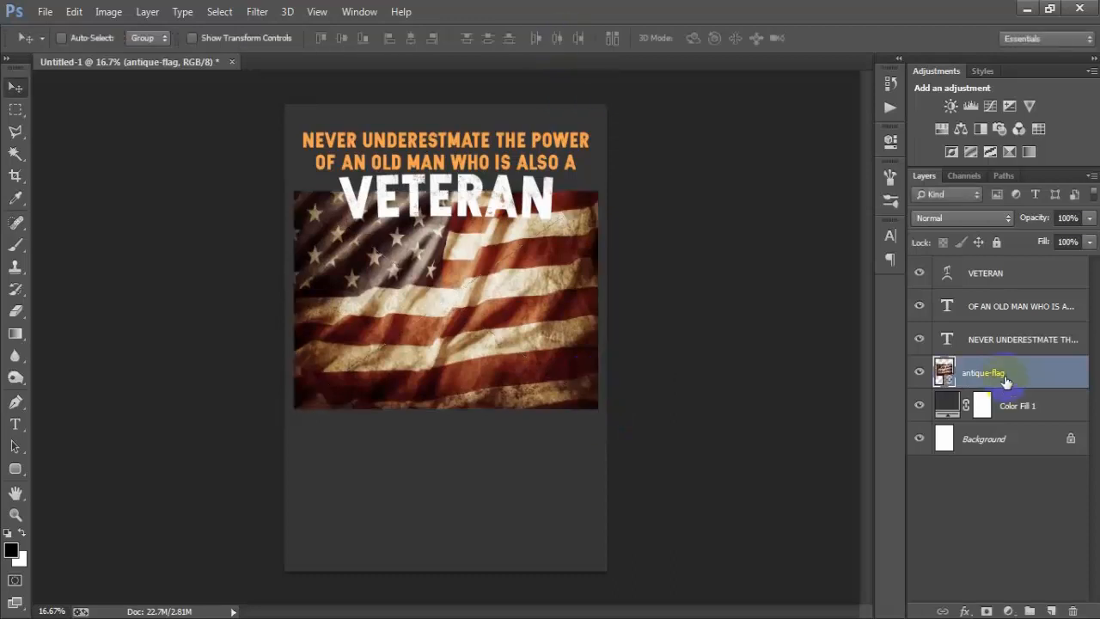
# Step: Rasterize the antique-flag layer and centre it horizontally on the Background
pyautogui.rightClick(996, 372)
pyautogui.click(729, 319)
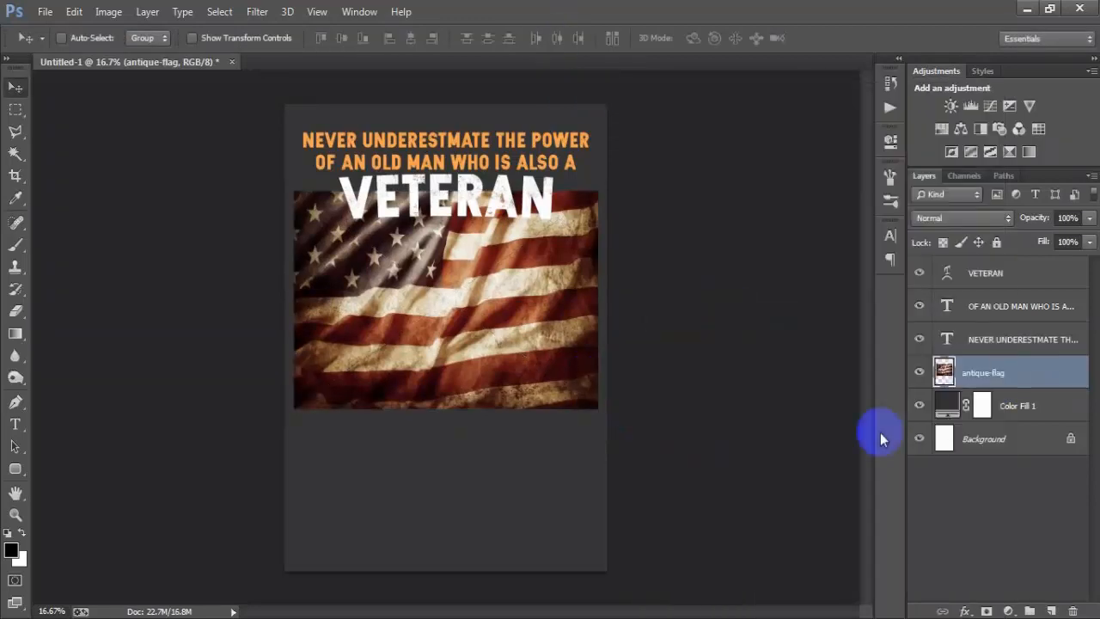
pyautogui.keyDown('ctrl'); pyautogui.click(995, 442); pyautogui.keyUp('ctrl')
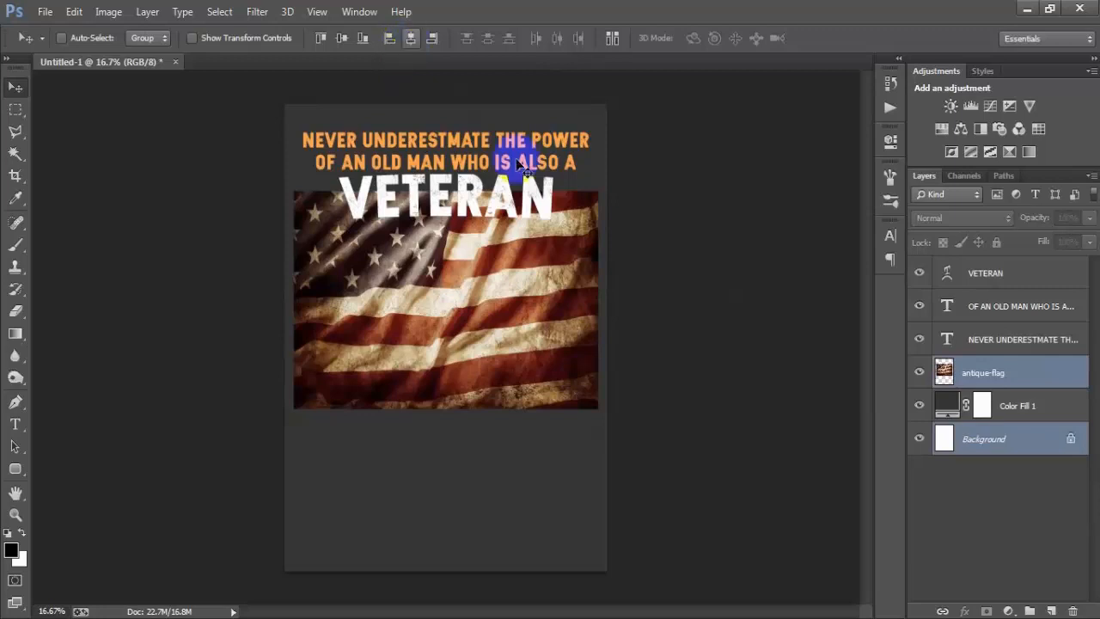
pyautogui.click(984, 375)
pyautogui.click(904, 375)
pyautogui.click(904, 374)
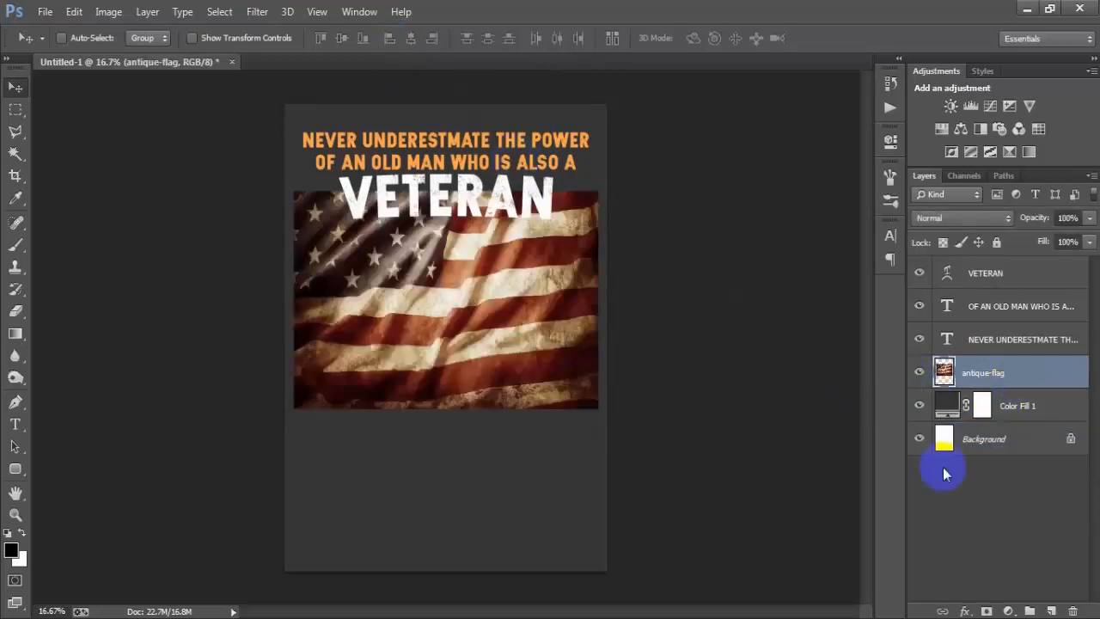
# Step: Add a layer mask to the flag and fade its upper-left edge with a black 300 px brush at 22% hardness and 50% opacity
pyautogui.click(986, 611)
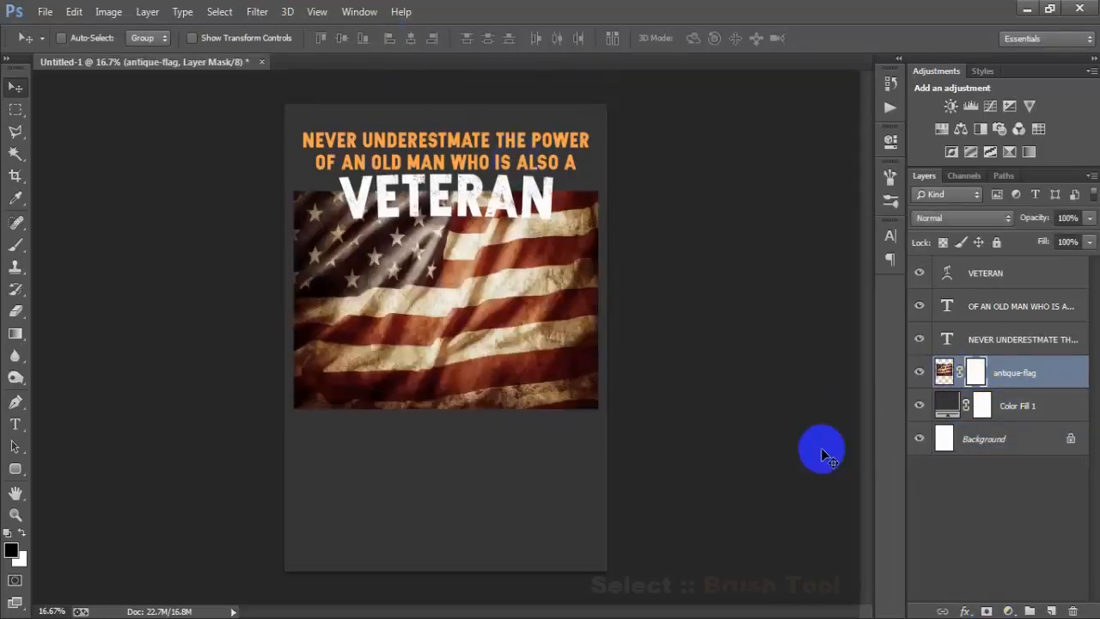
pyautogui.click(14, 246)
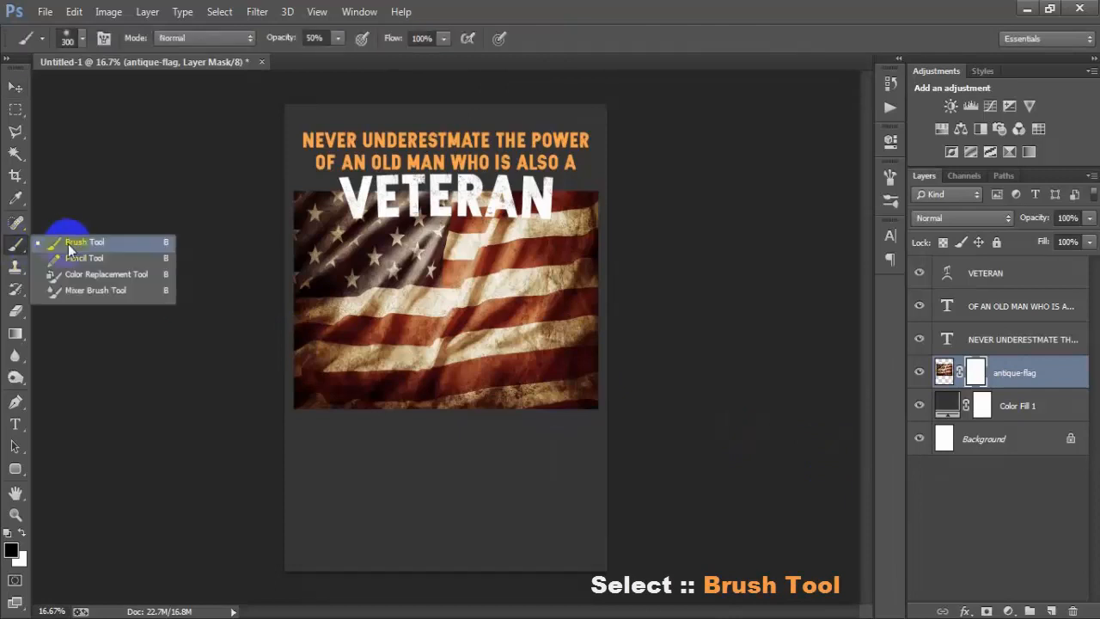
pyautogui.click(68, 244)
pyautogui.rightClick(430, 228)
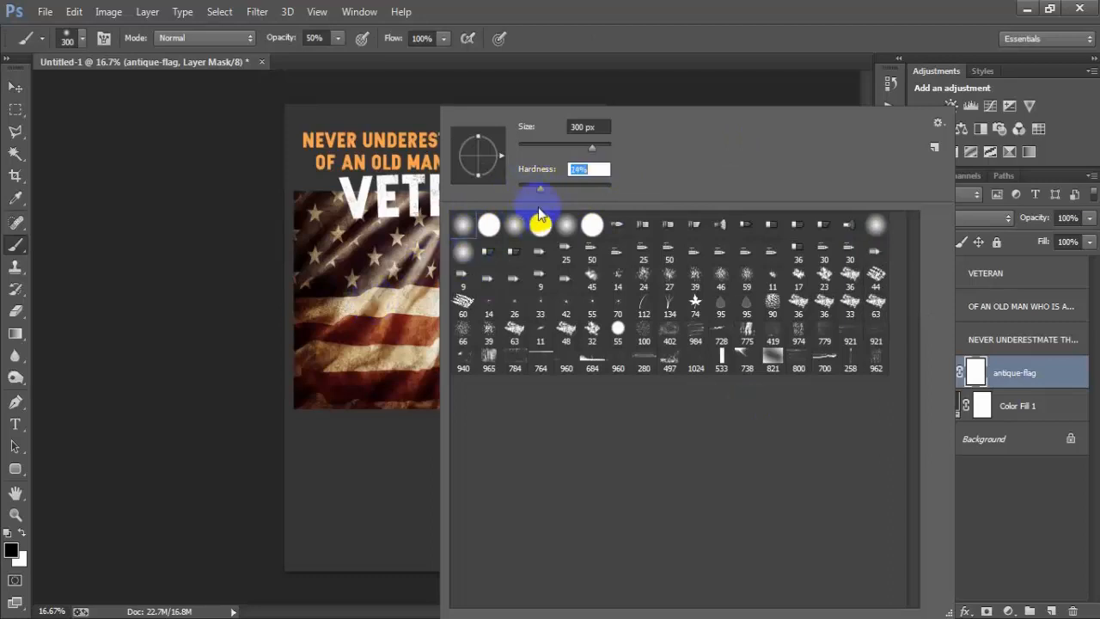
pyautogui.click(539, 189)
pyautogui.click(607, 32)
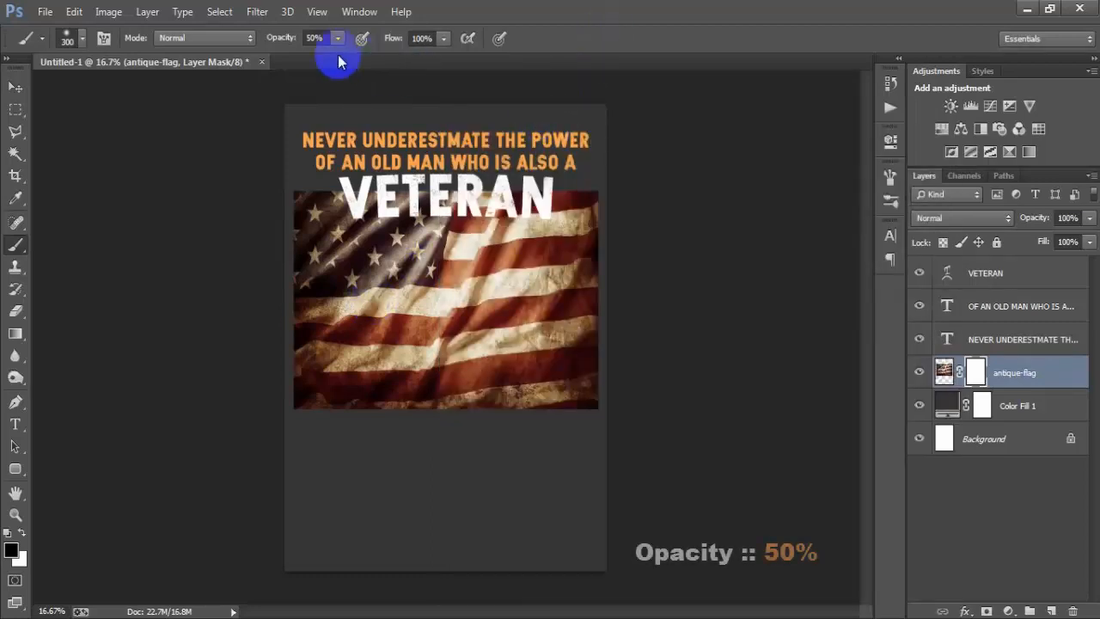
pyautogui.click(690, 37)
pyautogui.moveTo(324, 189)
pyautogui.mouseDown()
pyautogui.moveTo(292, 189)
pyautogui.moveTo(433, 193)
pyautogui.moveTo(385, 188)
pyautogui.moveTo(395, 168)
pyautogui.moveTo(429, 188)
pyautogui.moveTo(406, 187)
pyautogui.moveTo(471, 185)
pyautogui.mouseUp()
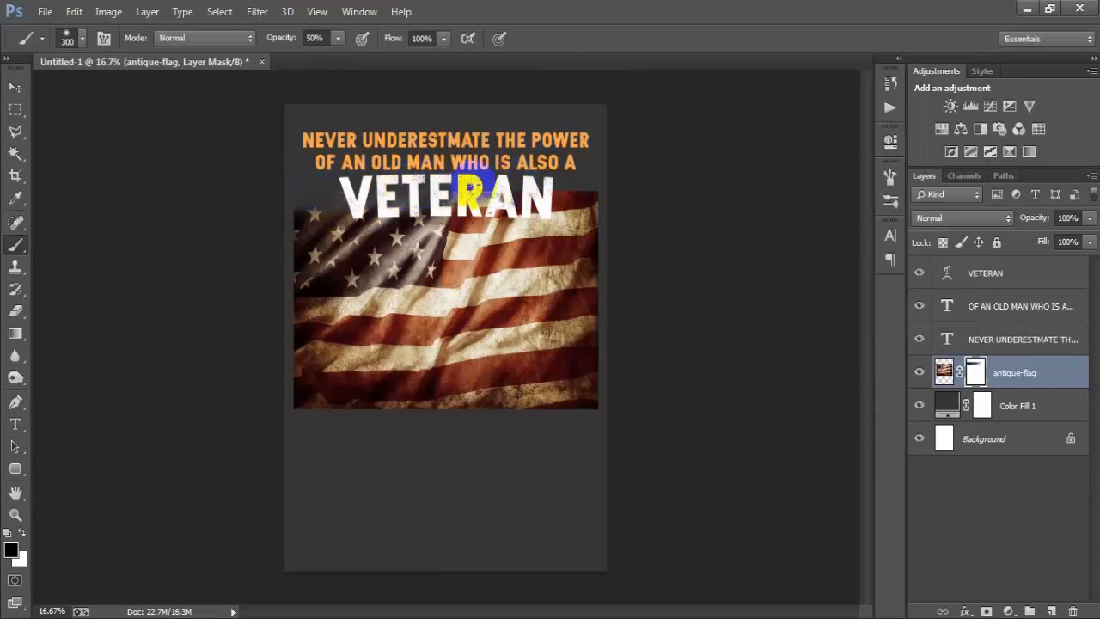
# Step: Reduce the mask brush to 87 px and fade the flag's upper-right edge beside "VETERAN"
pyautogui.rightClick(460, 188)
pyautogui.click(612, 169)
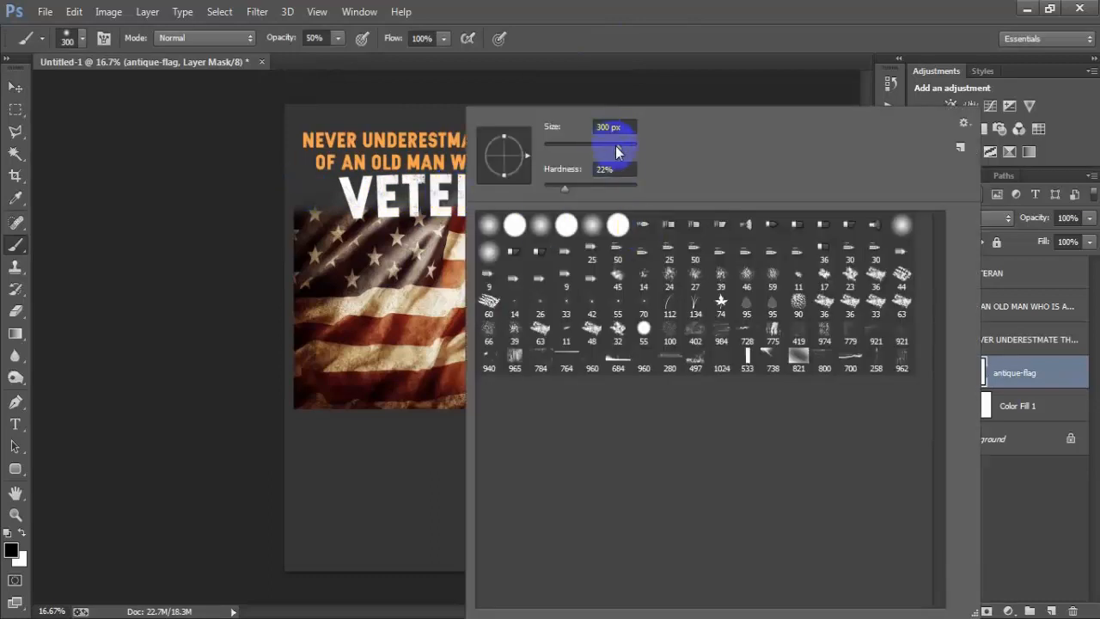
pyautogui.moveTo(585, 149); pyautogui.dragTo(584, 149)
pyautogui.click(605, 35)
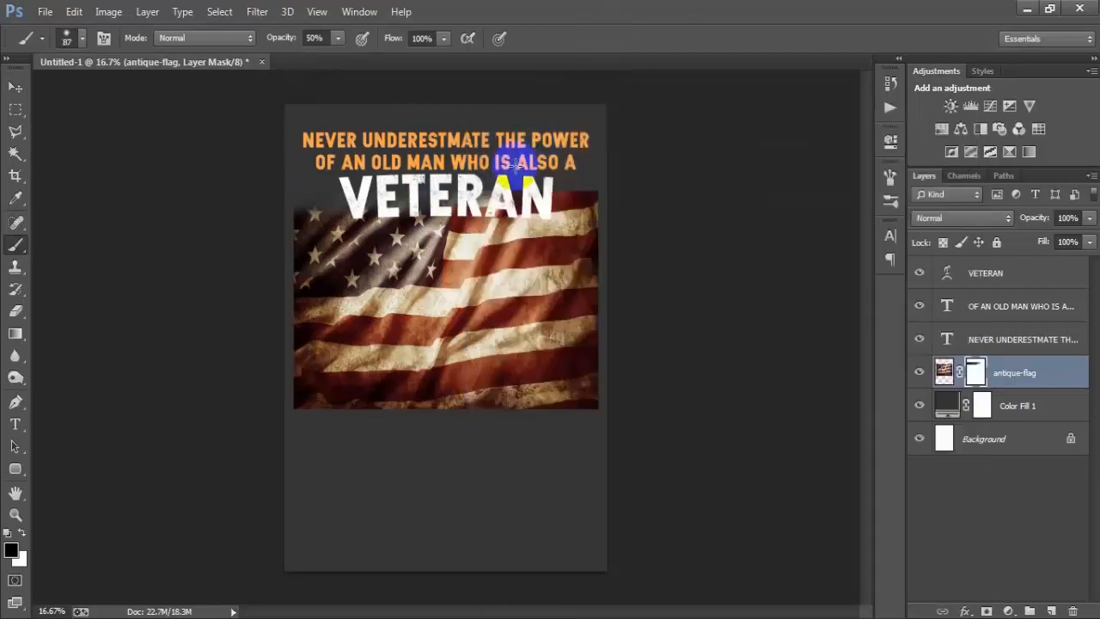
pyautogui.moveTo(513, 185)
pyautogui.mouseDown()
pyautogui.moveTo(464, 185)
pyautogui.moveTo(516, 186)
pyautogui.moveTo(468, 197)
pyautogui.moveTo(567, 198)
pyautogui.mouseUp()
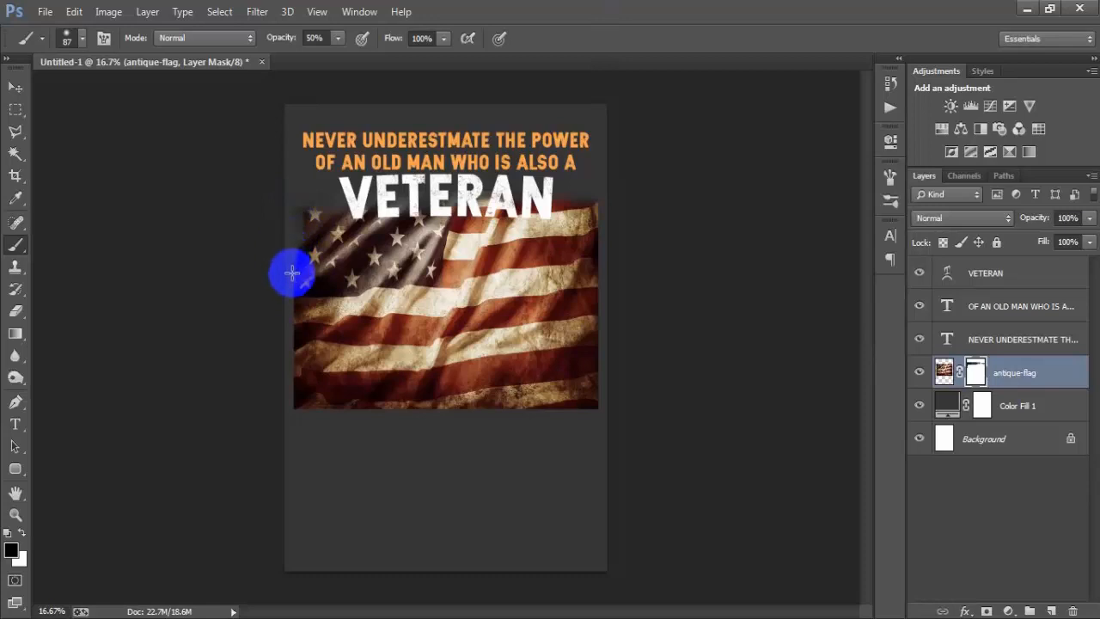
# Step: Fade the flag's left, bottom and right edges on its layer mask with the 87 px brush at 50% opacity
pyautogui.moveTo(293, 273); pyautogui.dragTo(294, 357)
pyautogui.moveTo(293, 402)
pyautogui.mouseDown()
pyautogui.moveTo(295, 238)
pyautogui.moveTo(285, 384)
pyautogui.moveTo(313, 408)
pyautogui.moveTo(340, 403)
pyautogui.moveTo(293, 403)
pyautogui.moveTo(390, 413)
pyautogui.moveTo(361, 413)
pyautogui.moveTo(387, 408)
pyautogui.moveTo(345, 408)
pyautogui.moveTo(601, 409)
pyautogui.moveTo(595, 199)
pyautogui.moveTo(592, 408)
pyautogui.moveTo(281, 416)
pyautogui.moveTo(358, 406)
pyautogui.moveTo(321, 412)
pyautogui.moveTo(425, 424)
pyautogui.moveTo(598, 402)
pyautogui.moveTo(493, 410)
pyautogui.mouseUp()
pyautogui.moveTo(344, 217)
pyautogui.mouseDown()
pyautogui.moveTo(290, 209)
pyautogui.moveTo(292, 290)
pyautogui.mouseUp()
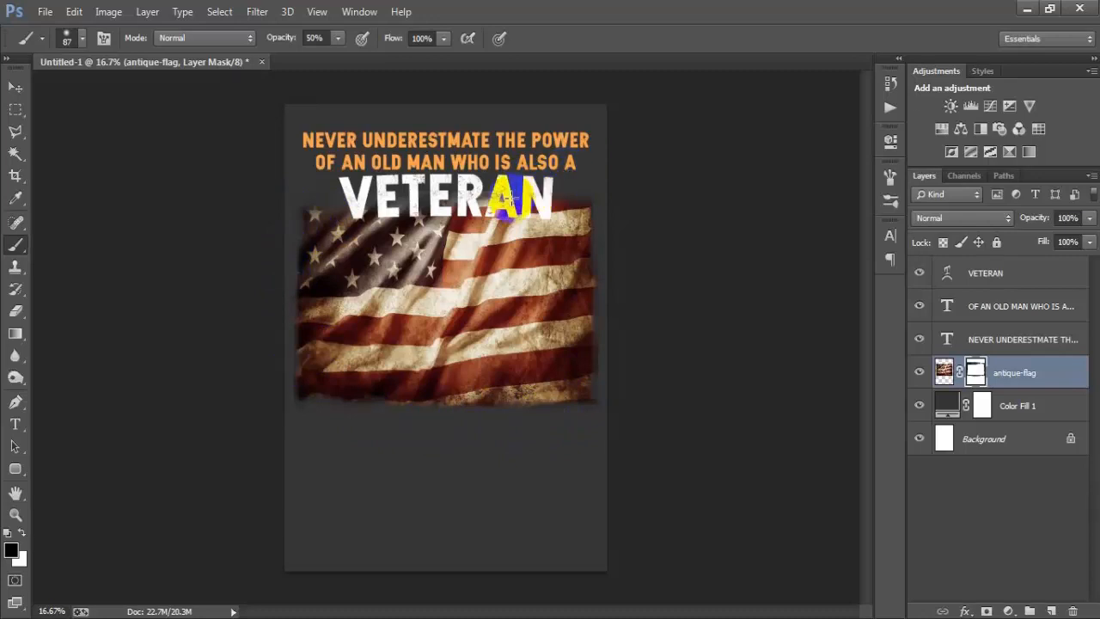
pyautogui.moveTo(595, 212)
pyautogui.mouseDown()
pyautogui.moveTo(596, 402)
pyautogui.moveTo(583, 366)
pyautogui.moveTo(593, 314)
pyautogui.mouseUp()
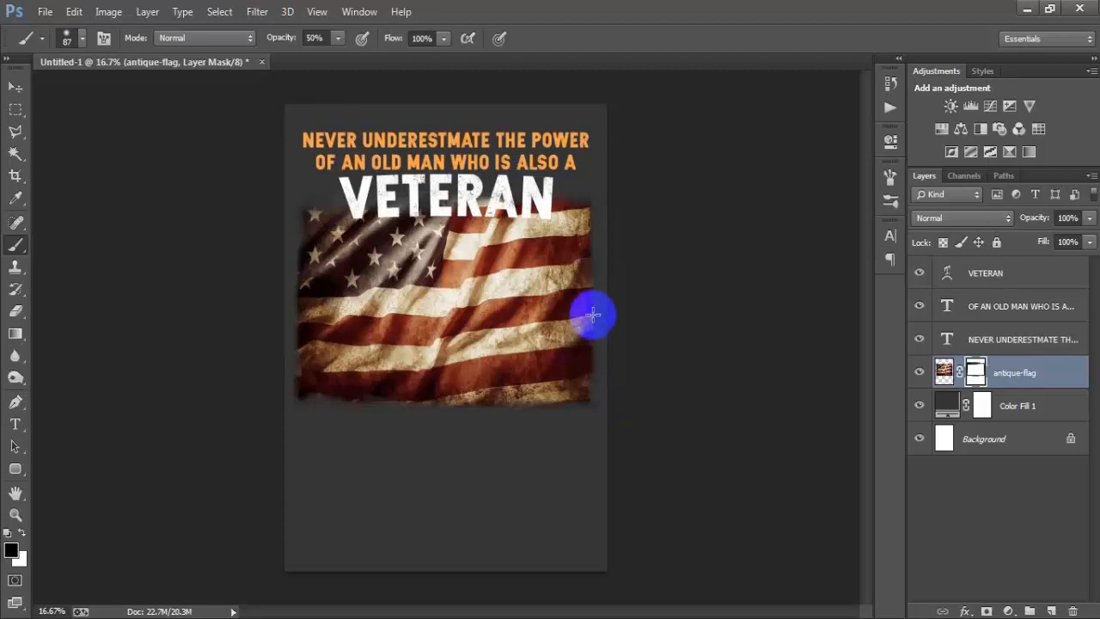
pyautogui.moveTo(596, 265)
pyautogui.mouseDown()
pyautogui.moveTo(584, 198)
pyautogui.moveTo(592, 352)
pyautogui.mouseUp()
pyautogui.moveTo(312, 382)
pyautogui.mouseDown()
pyautogui.moveTo(293, 333)
pyautogui.moveTo(296, 407)
pyautogui.moveTo(305, 405)
pyautogui.moveTo(298, 391)
pyautogui.moveTo(340, 388)
pyautogui.moveTo(587, 400)
pyautogui.moveTo(447, 418)
pyautogui.mouseUp()
pyautogui.click(439, 324)
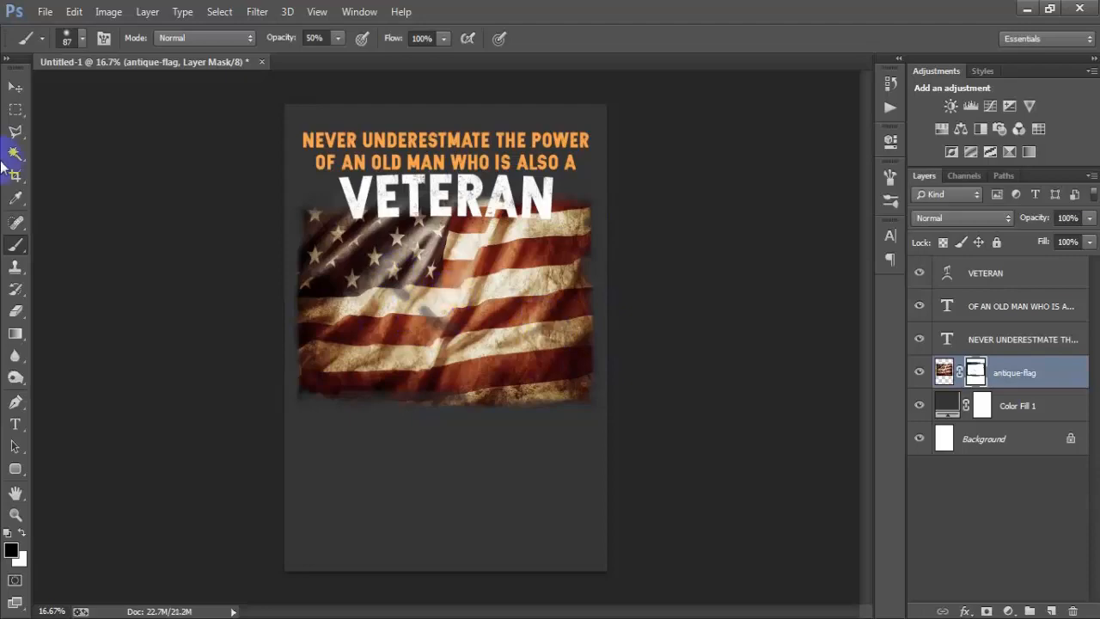
# Step: Place the maxresdefault (1) soldier cutout as a linked file directly above the antique-flag layer
pyautogui.click(13, 88)
pyautogui.click(44, 11)
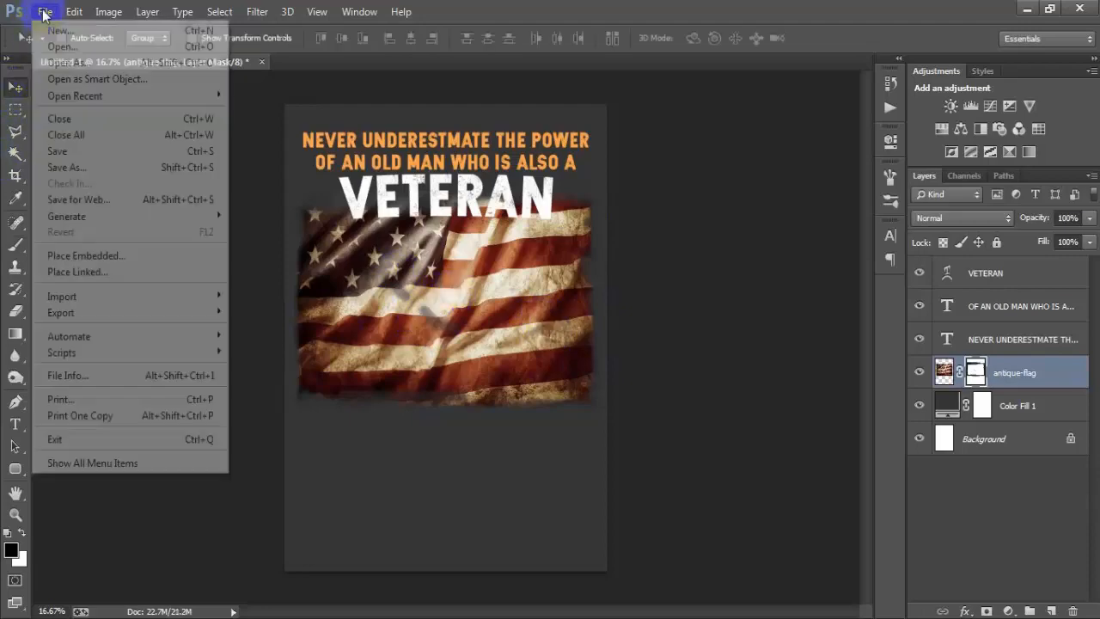
pyautogui.click(64, 271)
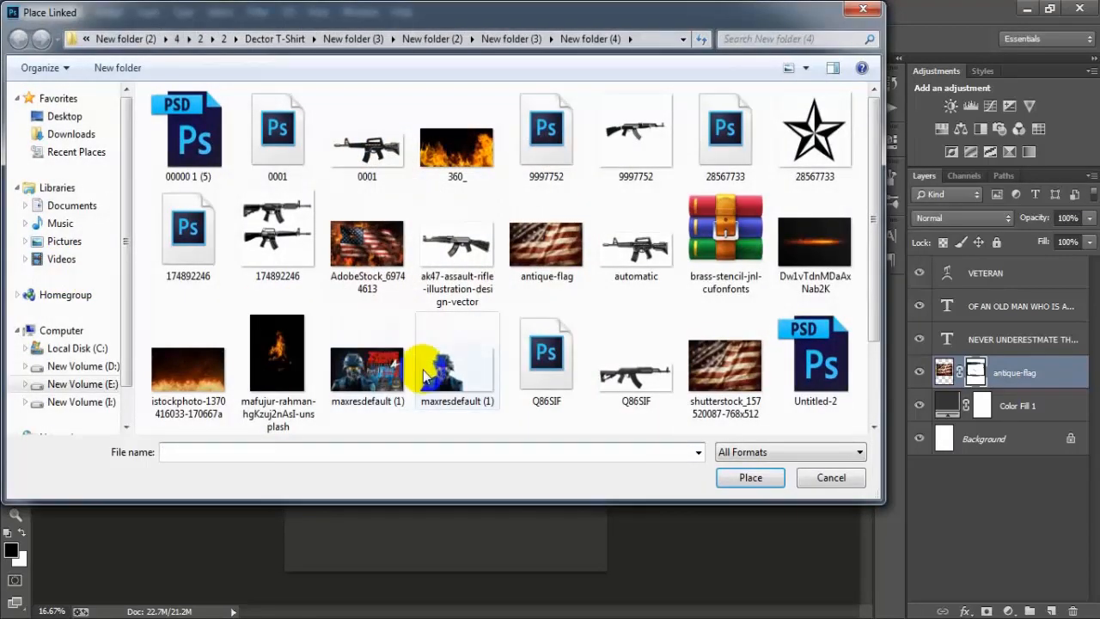
pyautogui.click(456, 361)
pyautogui.click(751, 477)
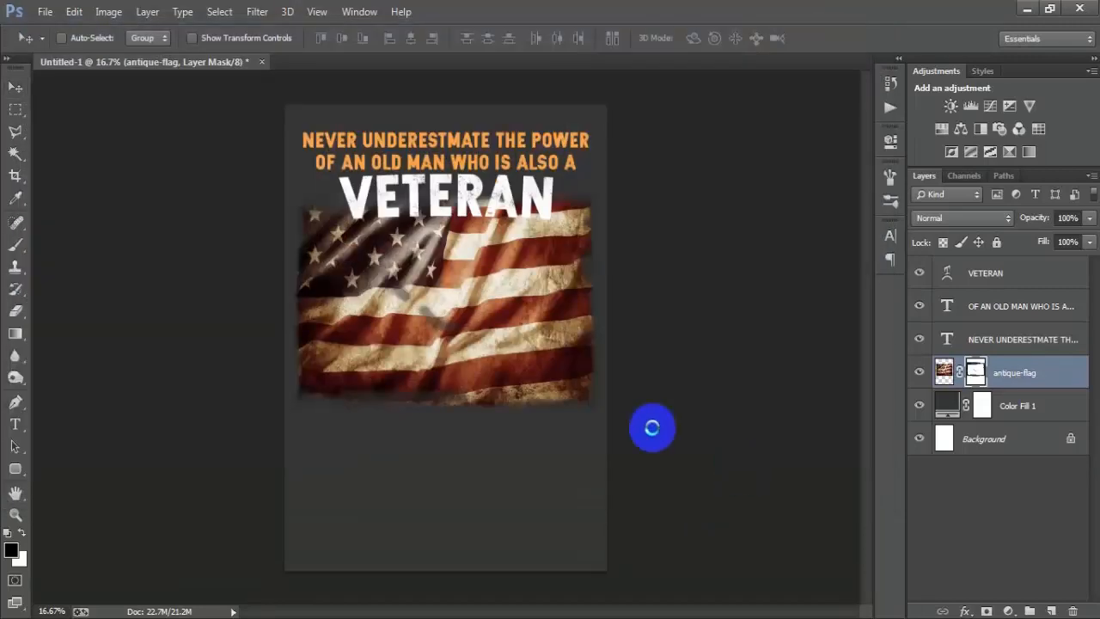
# Step: Enlarge the soldier and position it over the middle of the flag just below "VETERAN", and rasterize its layer
pyautogui.moveTo(528, 391); pyautogui.dragTo(579, 469)
pyautogui.moveTo(438, 404); pyautogui.dragTo(502, 382)
pyautogui.moveTo(683, 408); pyautogui.dragTo(708, 447)
pyautogui.moveTo(487, 387); pyautogui.dragTo(488, 386)
pyautogui.click(564, 38)
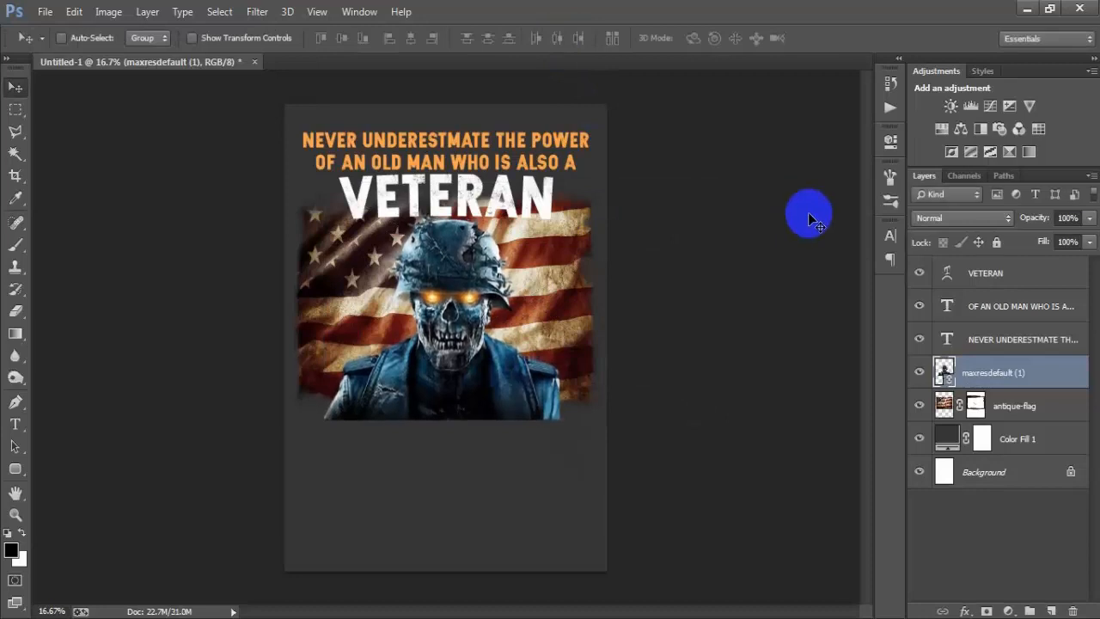
pyautogui.rightClick(1043, 384)
pyautogui.click(745, 321)
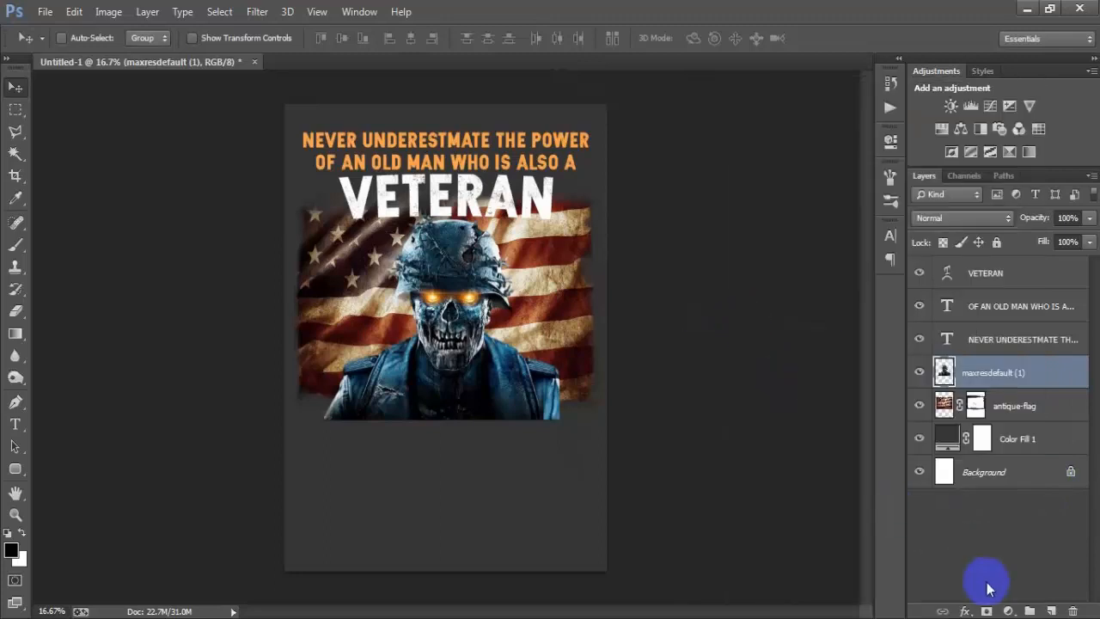
# Step: Add a layer mask to the soldier and fade its bottom edge and lower sides with the black 87 px brush at 57% opacity
pyautogui.click(24, 248)
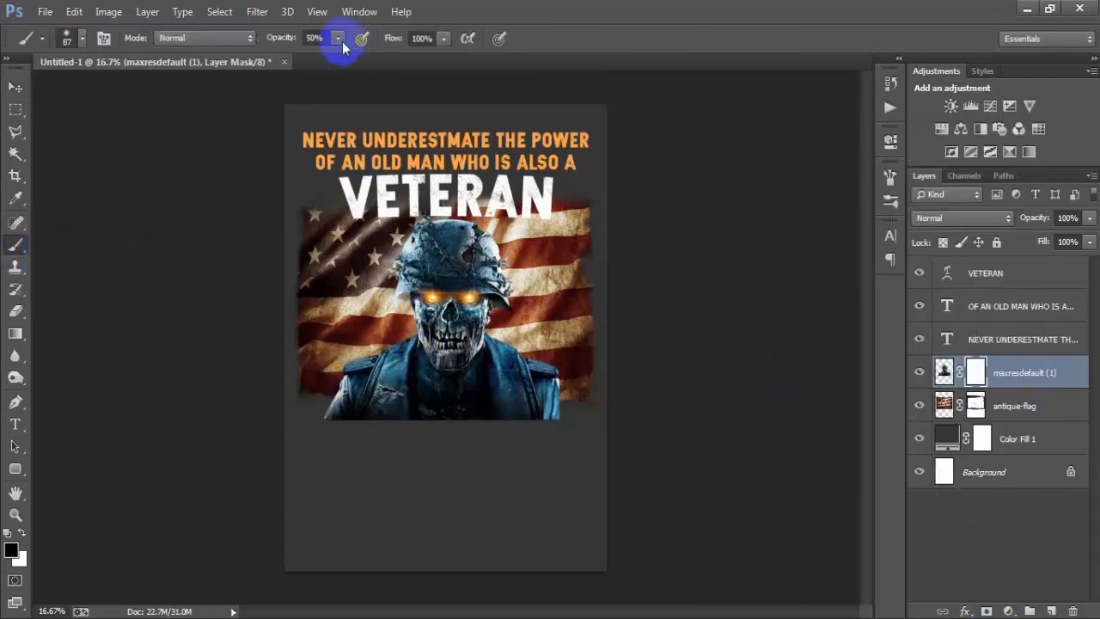
pyautogui.moveTo(340, 39); pyautogui.dragTo(343, 57)
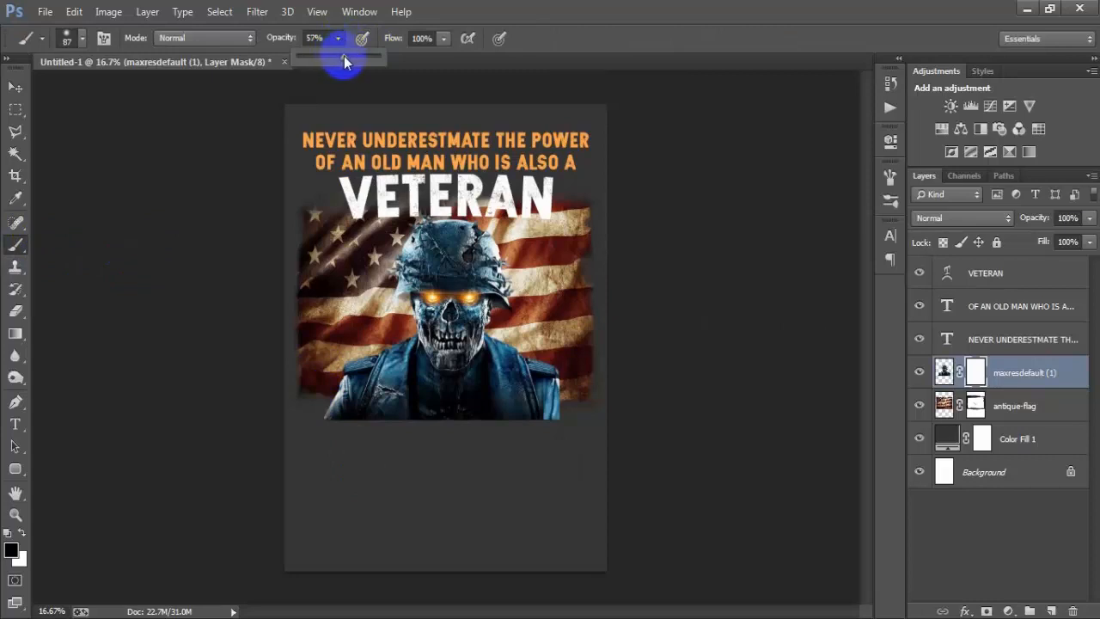
pyautogui.click(538, 29)
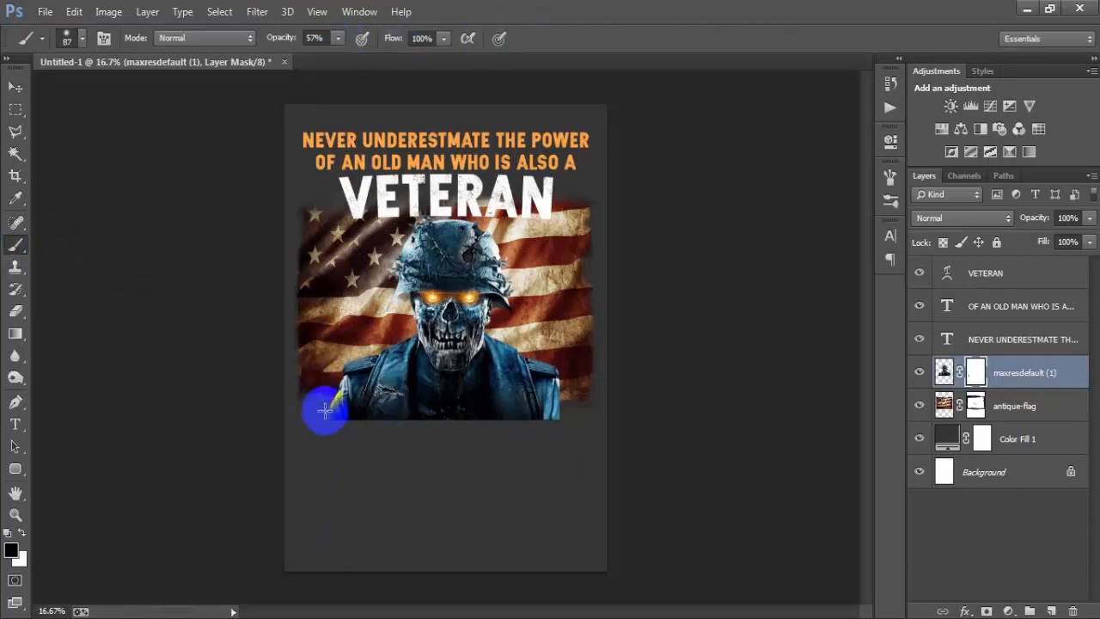
pyautogui.moveTo(328, 425)
pyautogui.mouseDown()
pyautogui.moveTo(334, 393)
pyautogui.moveTo(335, 436)
pyautogui.moveTo(384, 419)
pyautogui.moveTo(338, 417)
pyautogui.moveTo(568, 420)
pyautogui.moveTo(557, 371)
pyautogui.mouseUp()
pyautogui.moveTo(561, 409)
pyautogui.mouseDown()
pyautogui.moveTo(476, 424)
pyautogui.moveTo(553, 413)
pyautogui.moveTo(513, 426)
pyautogui.moveTo(554, 419)
pyautogui.moveTo(309, 423)
pyautogui.moveTo(323, 373)
pyautogui.moveTo(327, 399)
pyautogui.moveTo(339, 403)
pyautogui.moveTo(342, 370)
pyautogui.moveTo(331, 406)
pyautogui.moveTo(382, 421)
pyautogui.moveTo(364, 418)
pyautogui.moveTo(553, 417)
pyautogui.moveTo(333, 410)
pyautogui.moveTo(494, 416)
pyautogui.moveTo(532, 408)
pyautogui.moveTo(543, 367)
pyautogui.moveTo(575, 396)
pyautogui.moveTo(543, 381)
pyautogui.moveTo(562, 404)
pyautogui.moveTo(551, 402)
pyautogui.moveTo(557, 417)
pyautogui.moveTo(332, 406)
pyautogui.moveTo(536, 415)
pyautogui.moveTo(412, 421)
pyautogui.moveTo(303, 395)
pyautogui.moveTo(366, 415)
pyautogui.moveTo(535, 416)
pyautogui.moveTo(586, 436)
pyautogui.mouseUp()
pyautogui.click(12, 89)
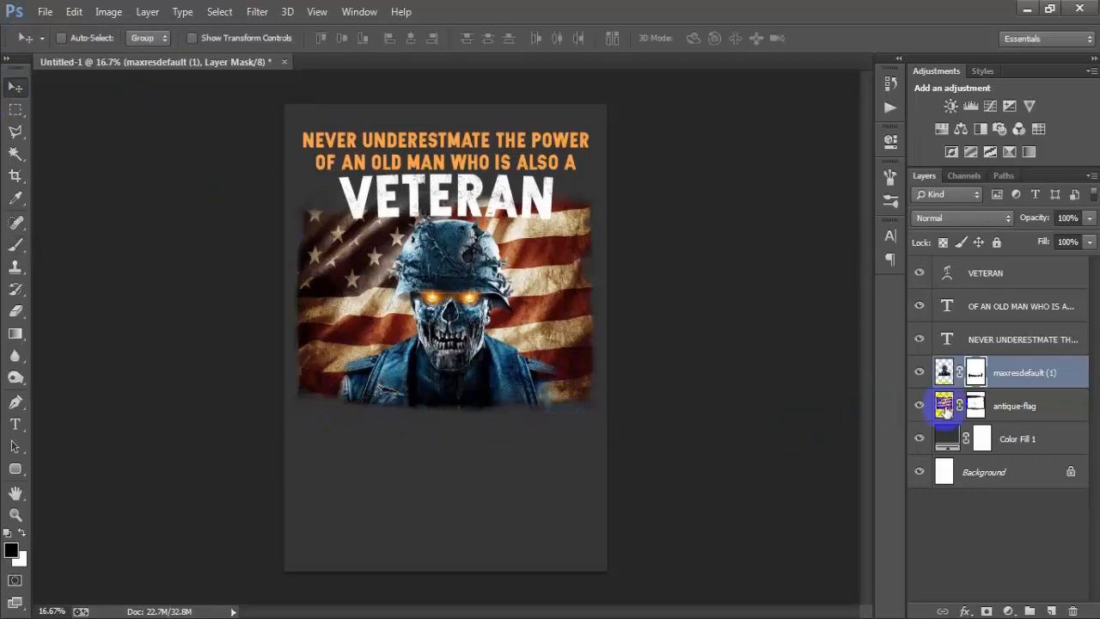
# Step: Apply the antique-flag layer's mask permanently to the layer
pyautogui.click(944, 409)
pyautogui.rightClick(975, 406)
pyautogui.click(982, 464)
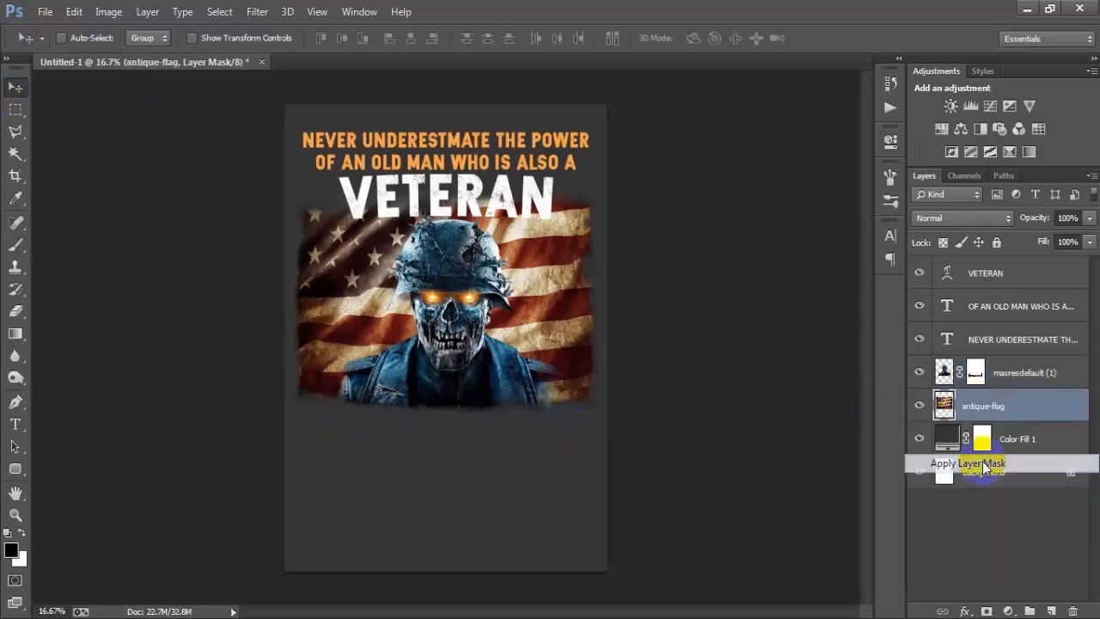
# Step: Open the 0001 EPS rifle file, rasterizing it at a resolution of 300 pixels/inch
pyautogui.click(43, 12)
pyautogui.click(50, 46)
pyautogui.click(249, 135)
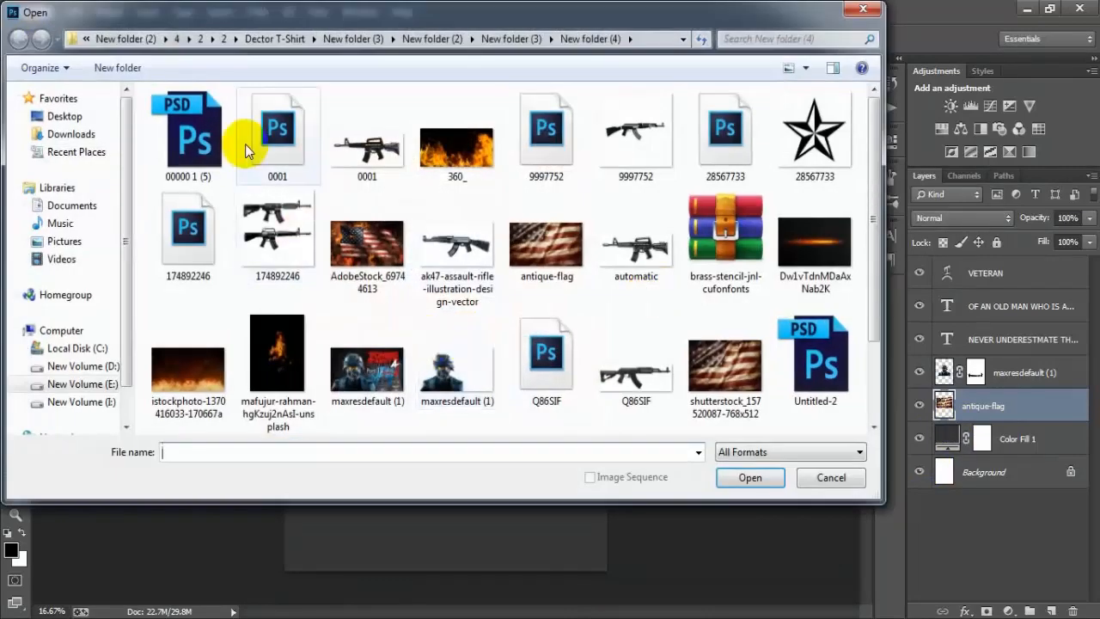
pyautogui.click(751, 478)
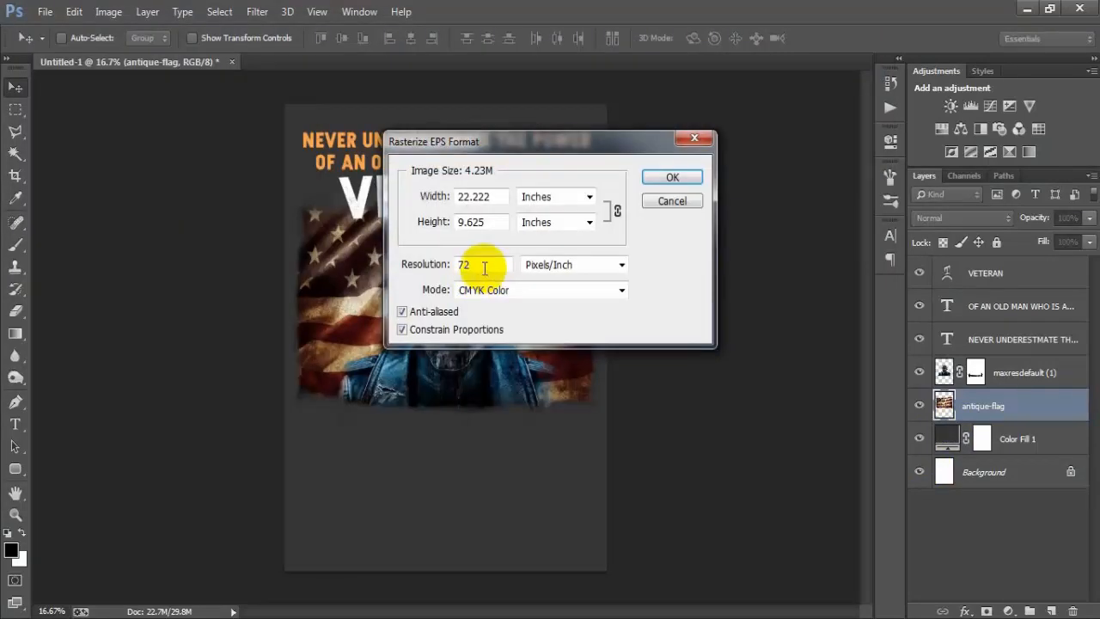
pyautogui.write('30')
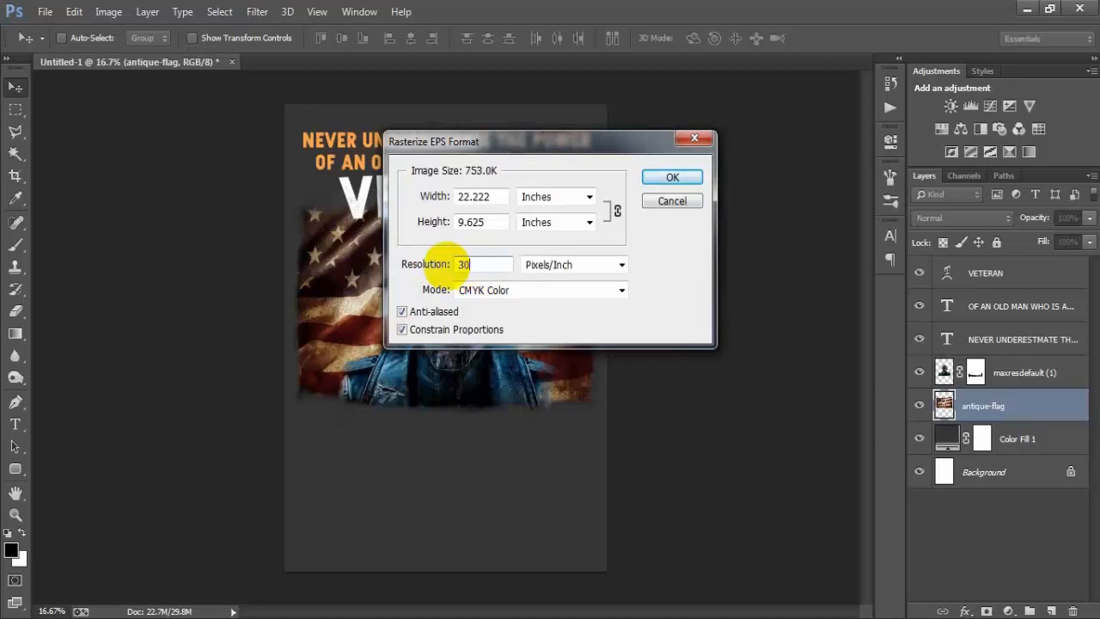
pyautogui.write('0')
pyautogui.press('Return')
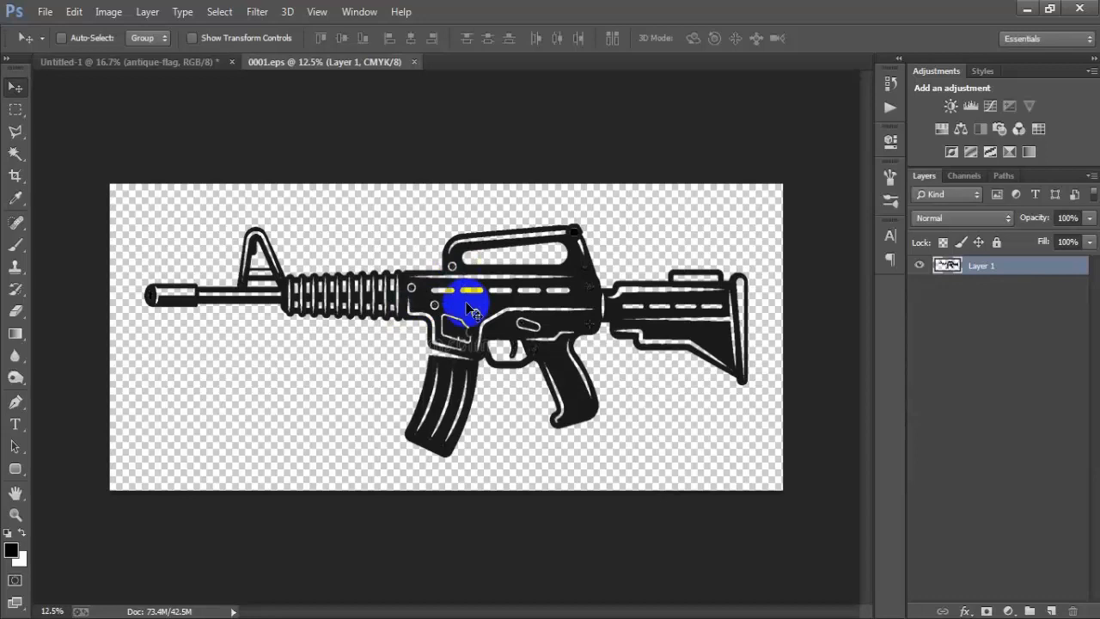
# Step: Copy the rifle into the Untitled-1 design above antique-flag, and close 0001.eps without saving
pyautogui.moveTo(467, 307); pyautogui.dragTo(370, 303)
pyautogui.click(399, 63)
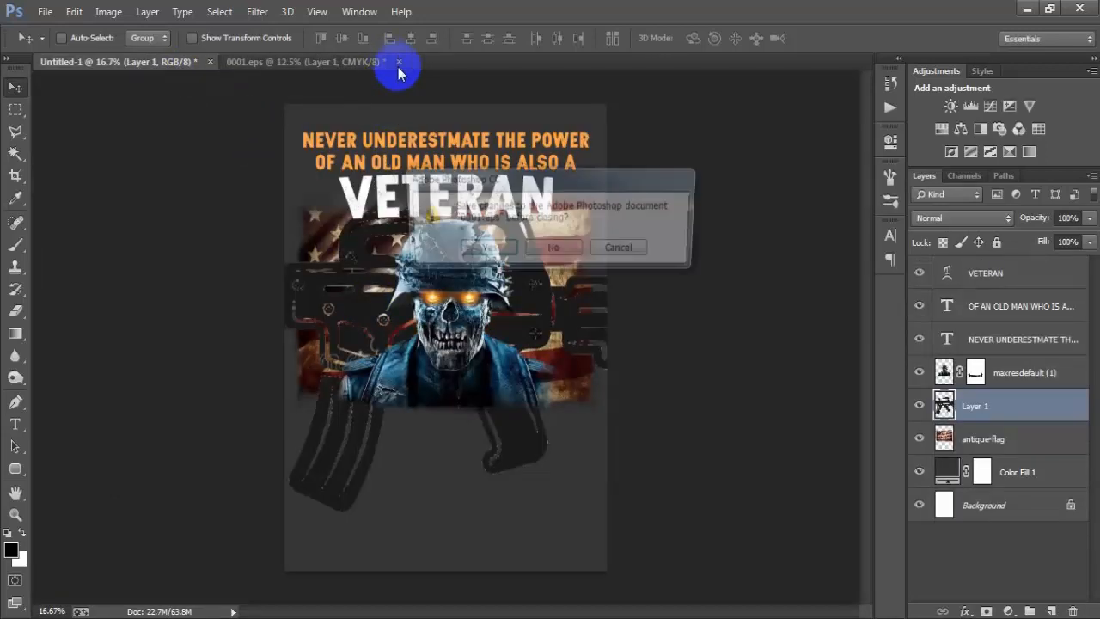
pyautogui.click(555, 249)
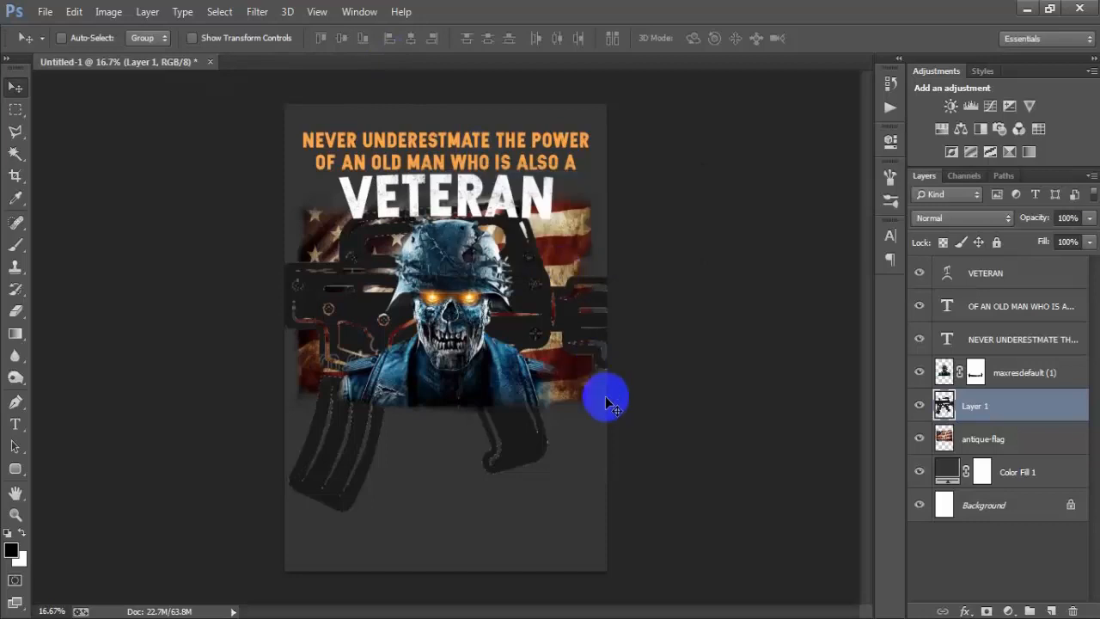
# Step: Flip the rifle, shrink it to about 27%, and tilt it to -52.38° so it rises diagonally behind the soldier's shoulder on the "AN" side
pyautogui.hotkey('ctrl', 't')
pyautogui.moveTo(749, 512); pyautogui.dragTo(463, 398)
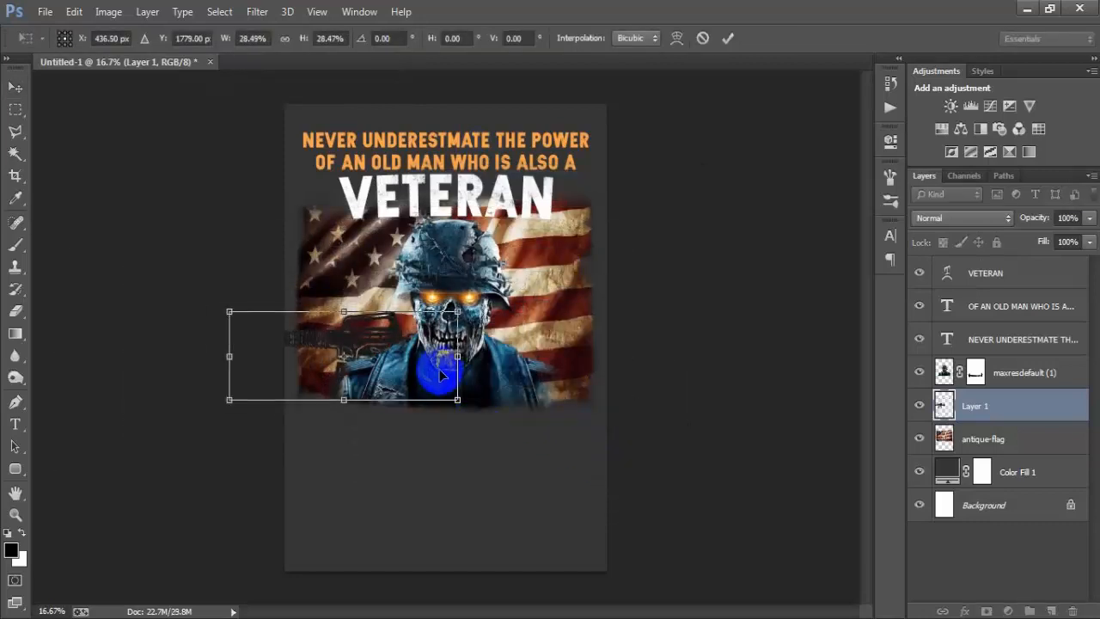
pyautogui.rightClick(440, 374)
pyautogui.click(459, 343)
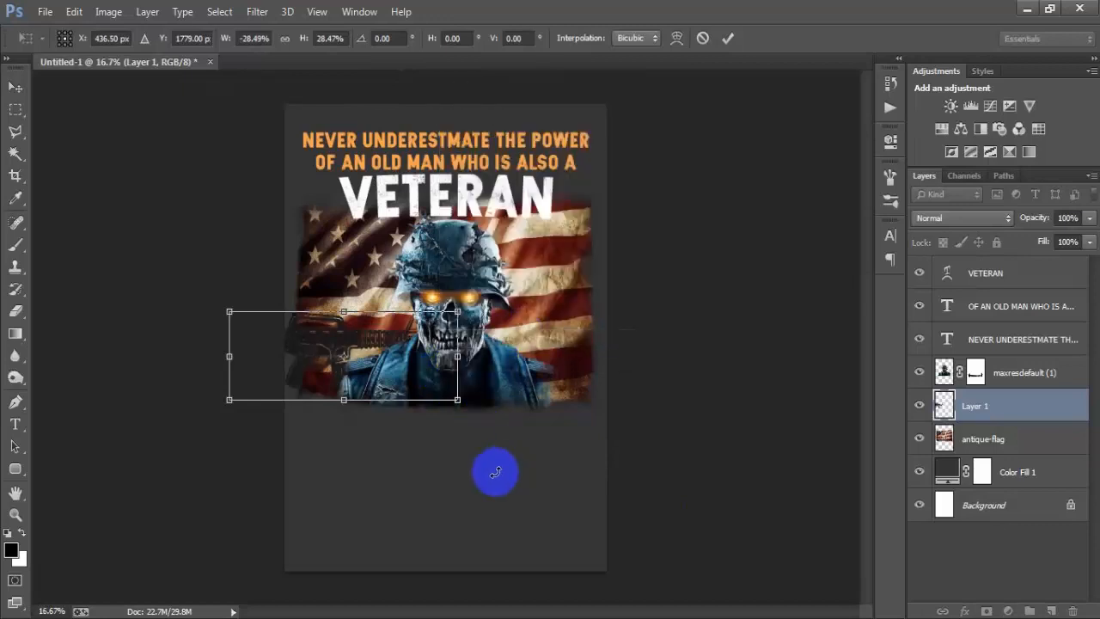
pyautogui.moveTo(496, 472); pyautogui.dragTo(552, 315)
pyautogui.moveTo(283, 413); pyautogui.dragTo(496, 356)
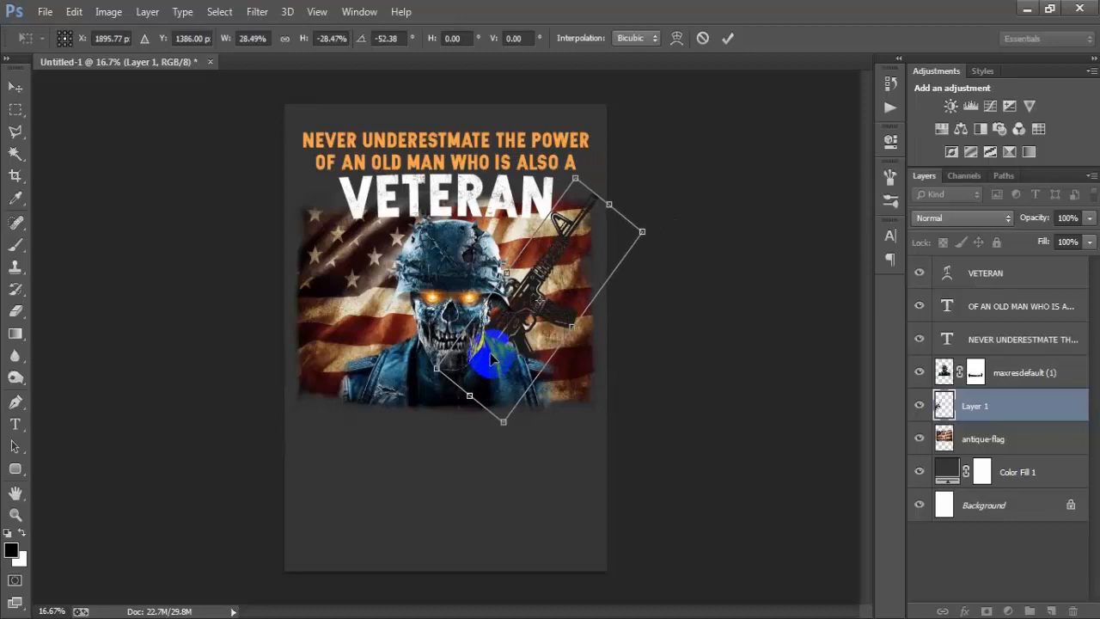
pyautogui.moveTo(643, 233); pyautogui.dragTo(637, 234)
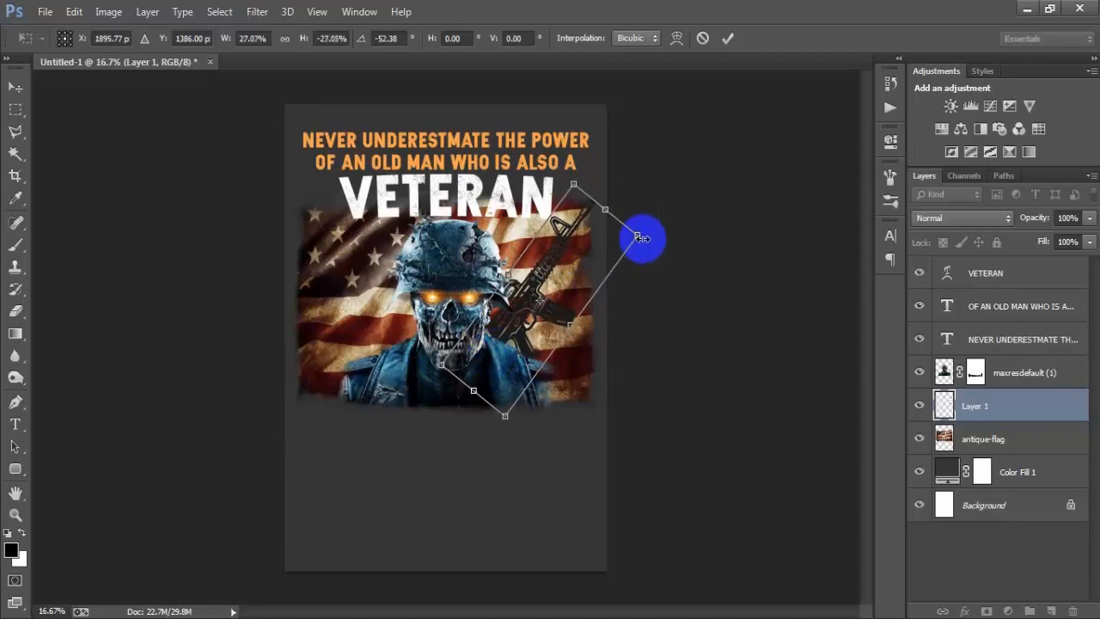
pyautogui.click(728, 40)
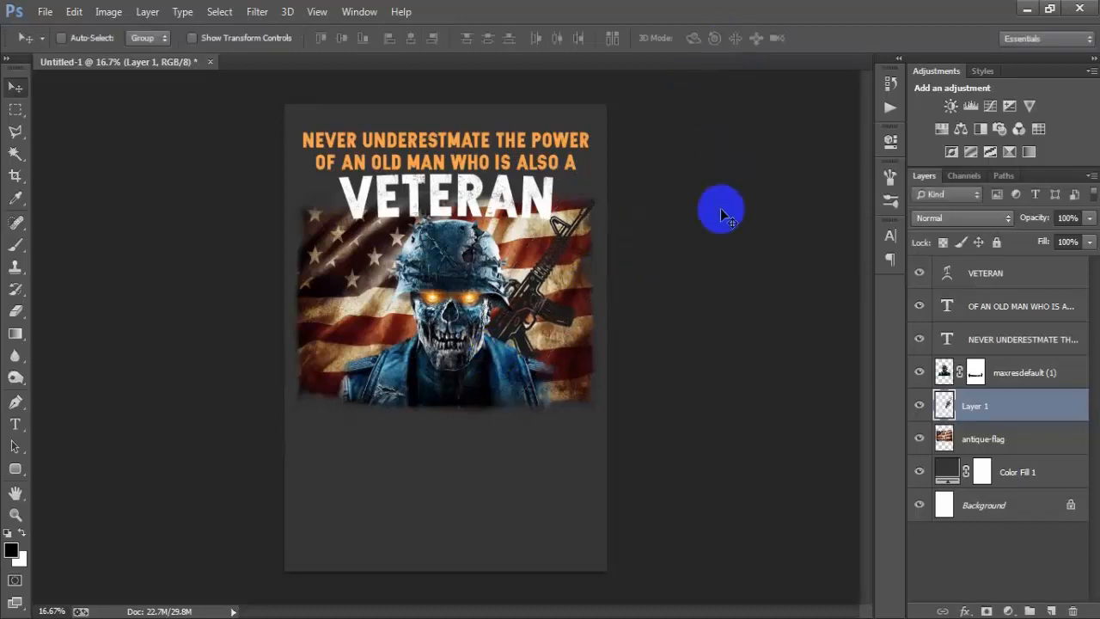
# Step: Duplicate the rifle and merge the copy into Layer 1, and give the layer a Color Overlay of #FCA649
pyautogui.hotkey('ctrl', 'j')
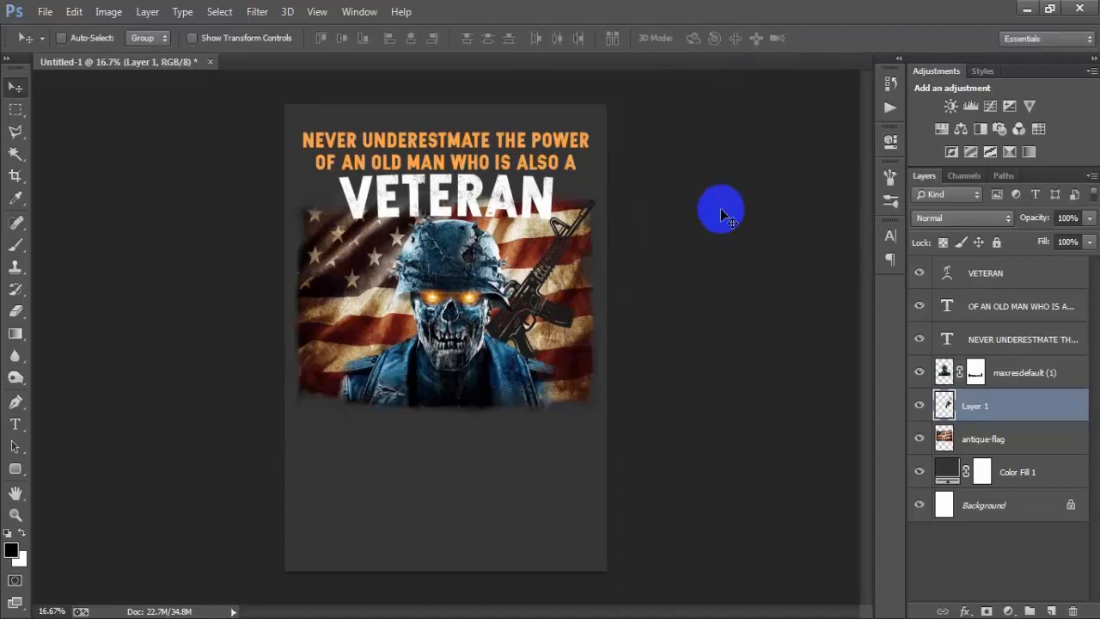
pyautogui.doubleClick(1055, 409)
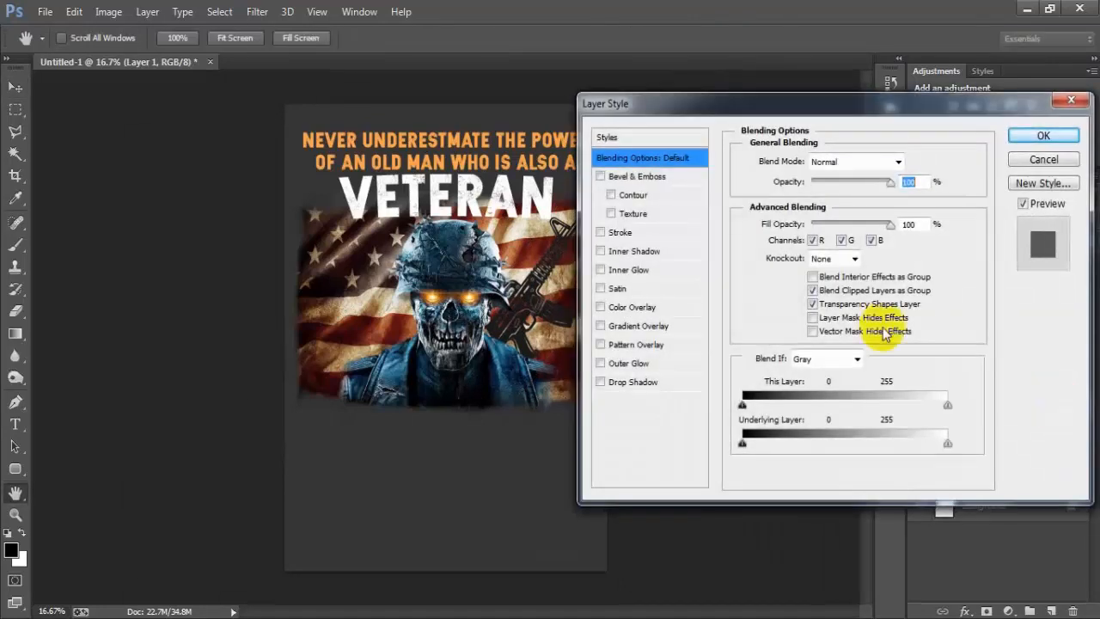
pyautogui.click(646, 307)
pyautogui.click(909, 162)
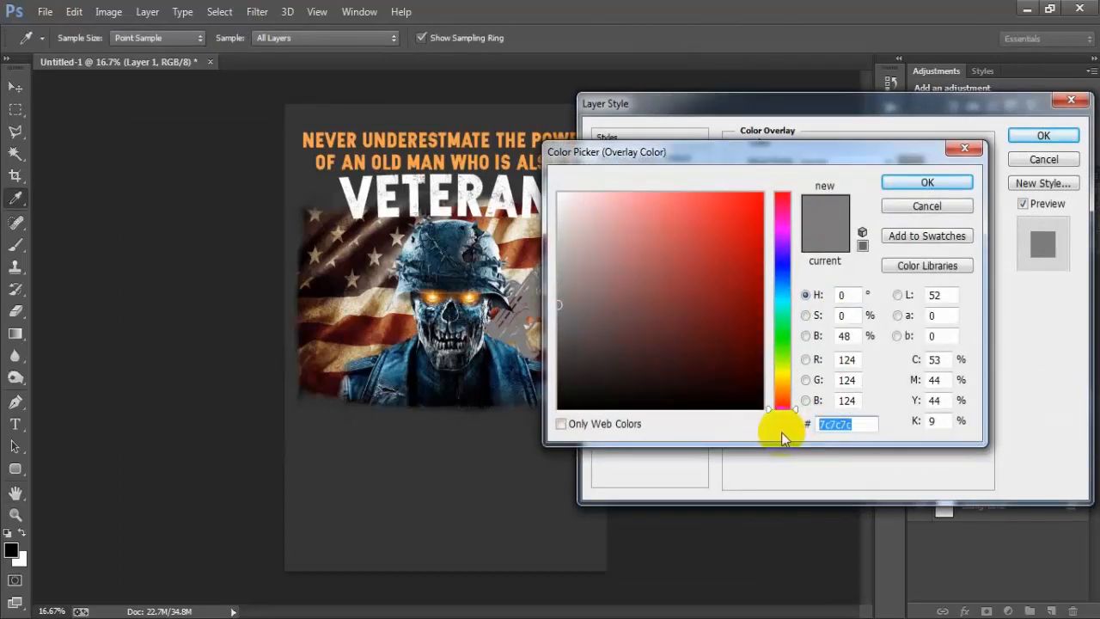
pyautogui.write('FCA64')
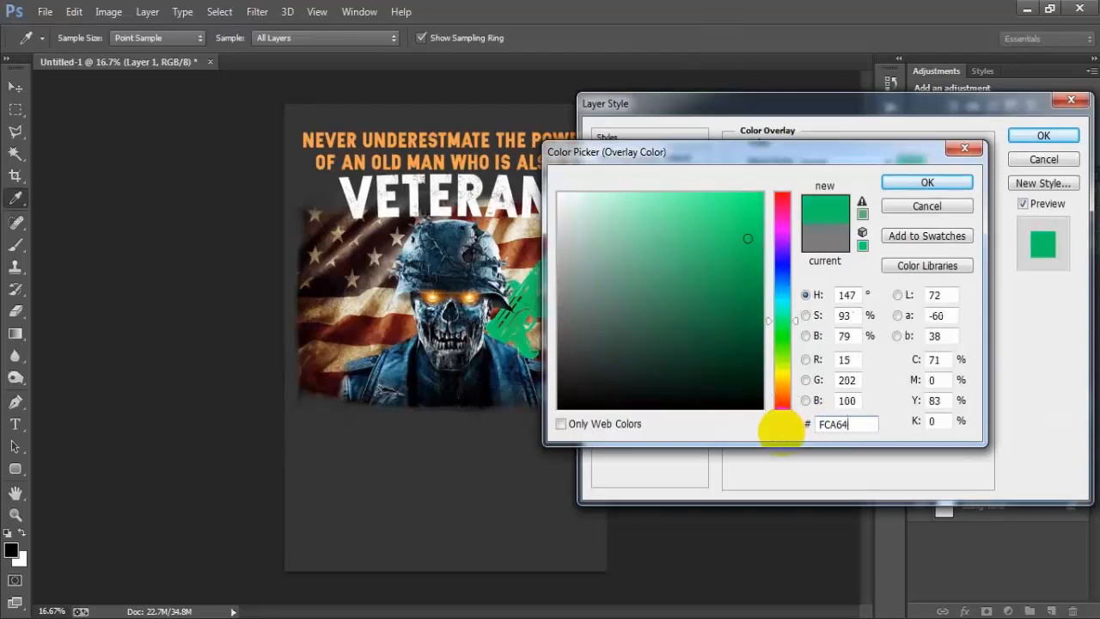
pyautogui.write('9')
pyautogui.press('Return')
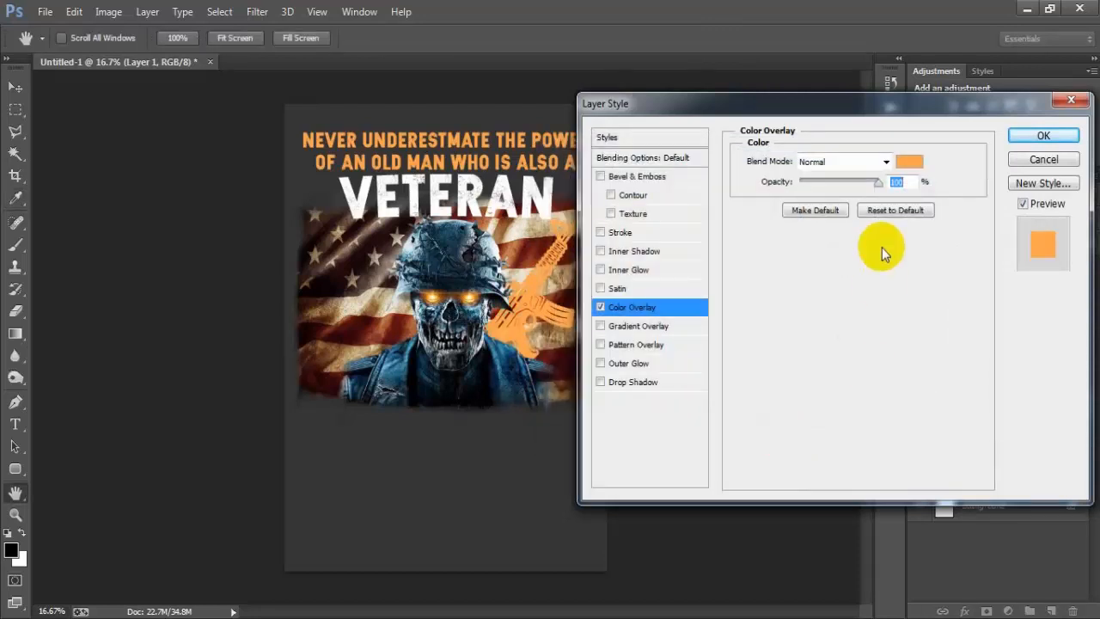
# Step: Set the rifle's Color Overlay blend mode to Lighten, apply the layer style, and collapse its effects list
pyautogui.click(886, 164)
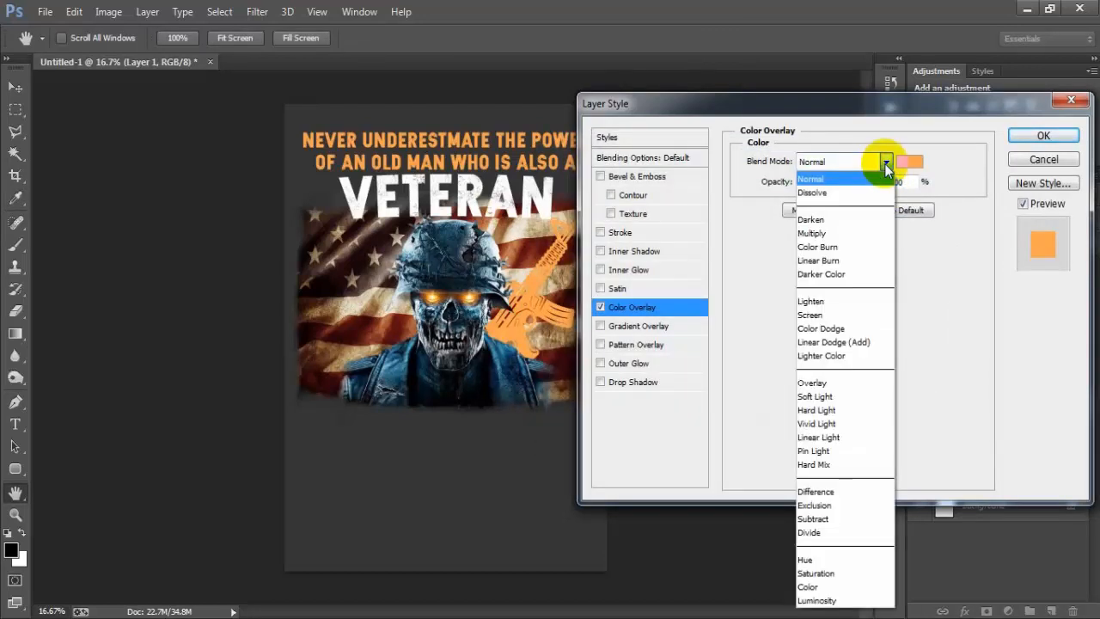
pyautogui.click(818, 303)
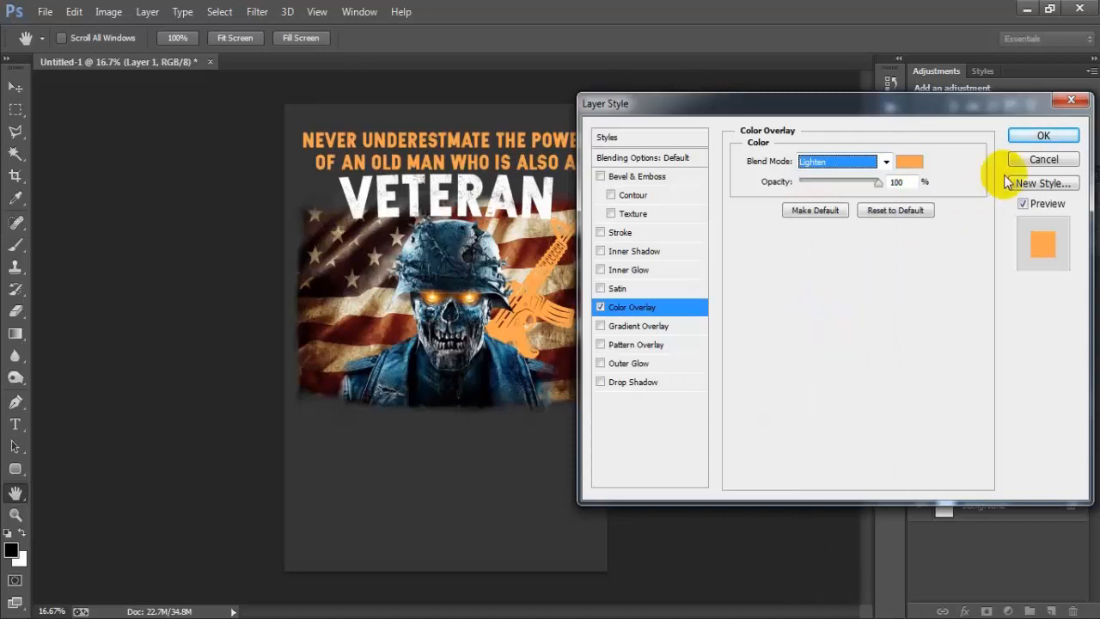
pyautogui.click(1036, 138)
pyautogui.click(1085, 406)
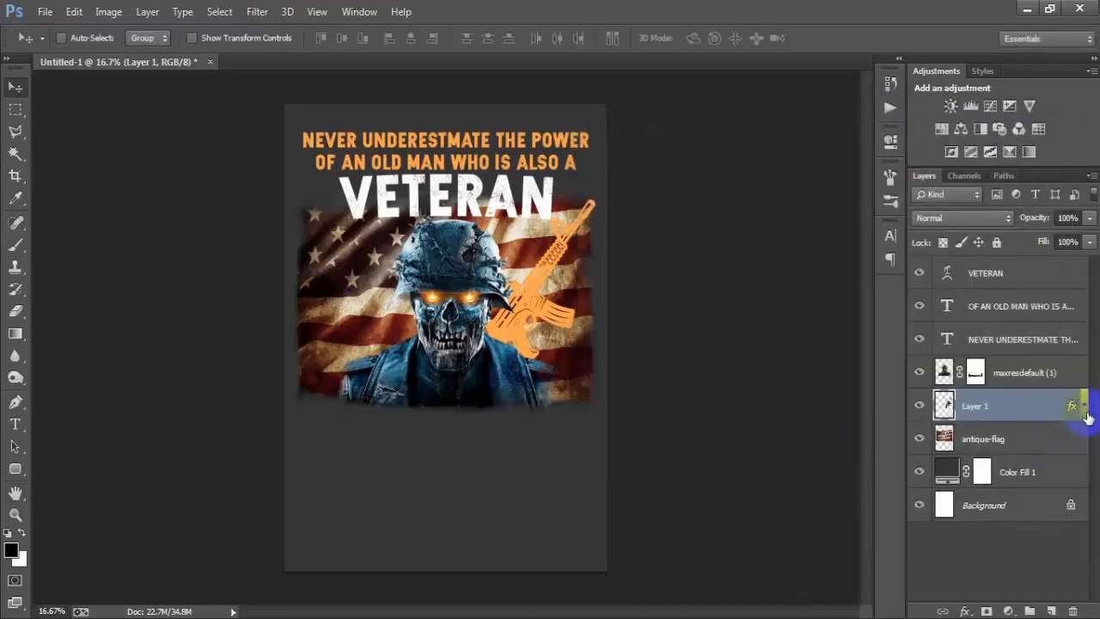
# Step: Duplicate the orange rifle layer, move the copy to the star side of the flag, and flip it horizontally
pyautogui.click(920, 407)
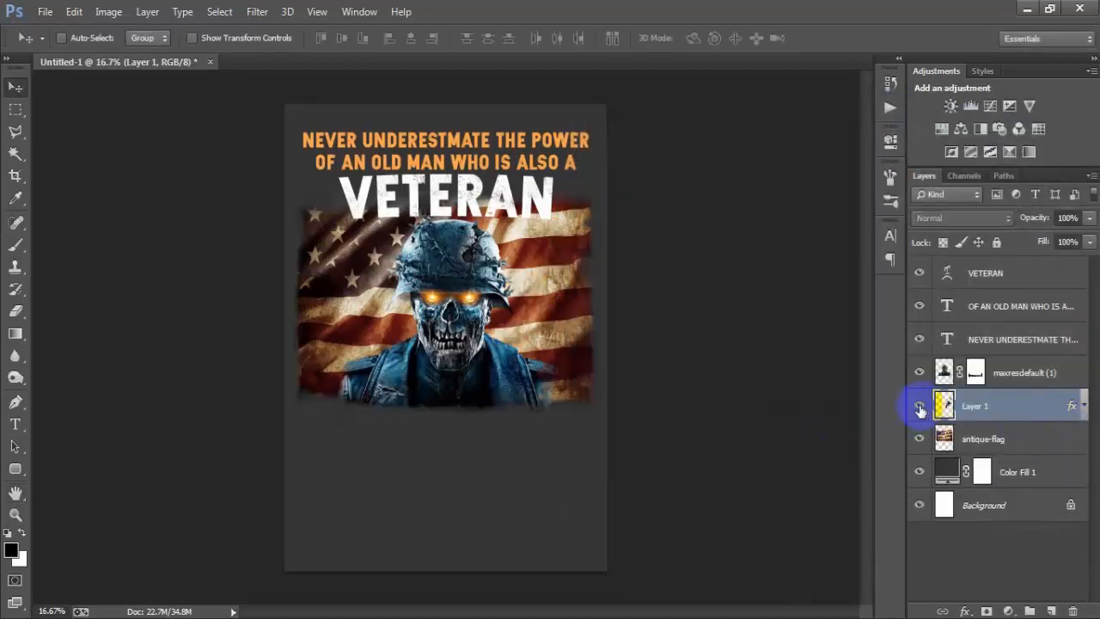
pyautogui.click(919, 407)
pyautogui.hotkey('ctrl', 'j')
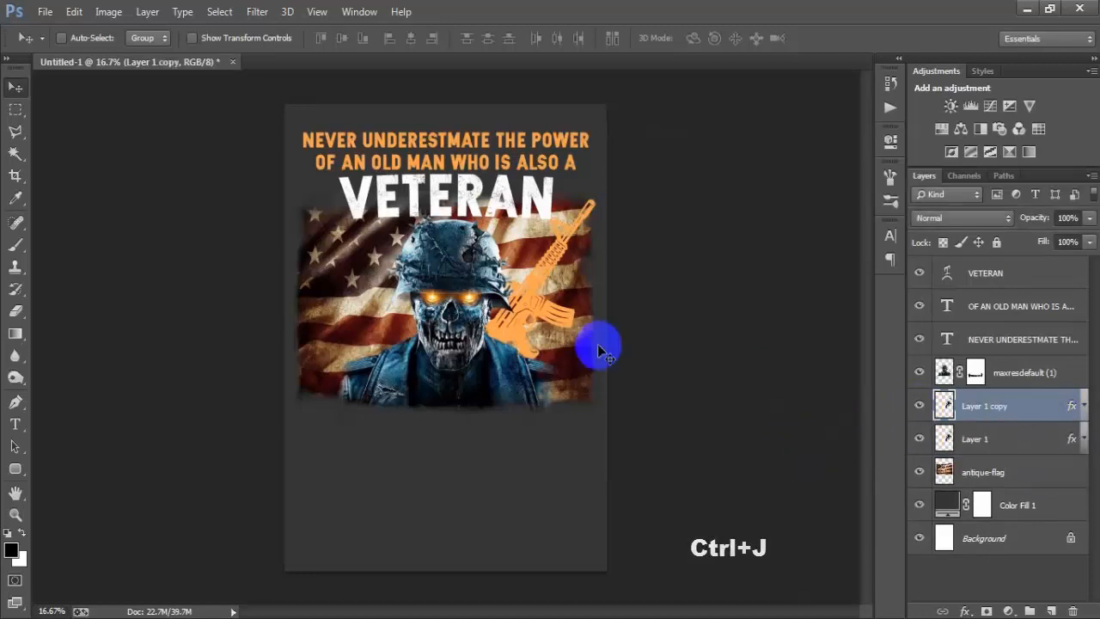
pyautogui.moveTo(528, 329); pyautogui.dragTo(390, 329)
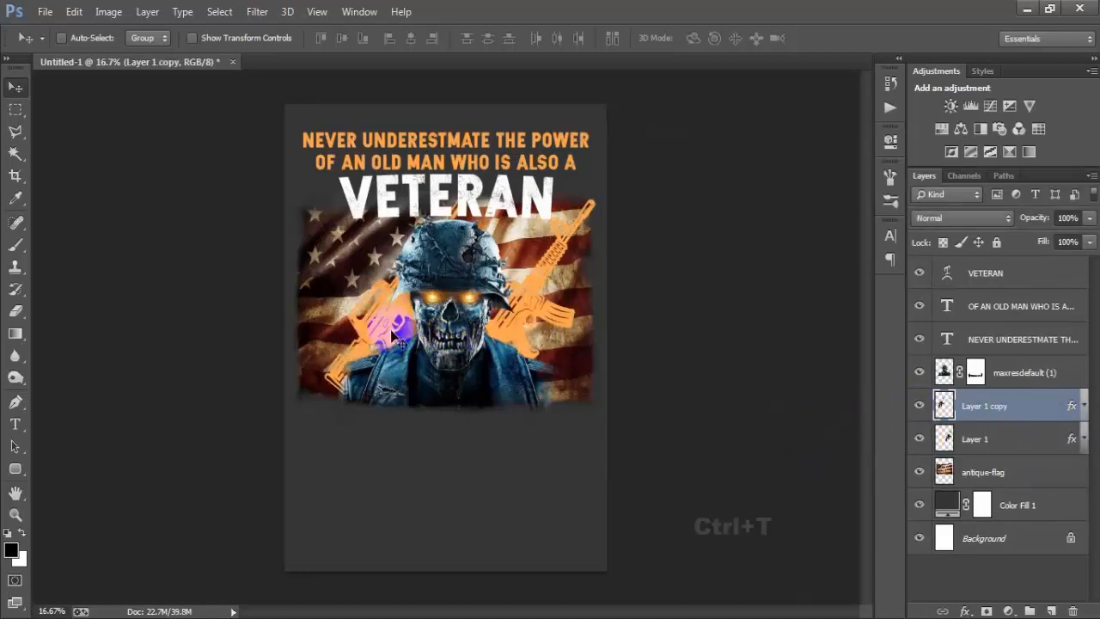
pyautogui.hotkey('ctrl', 't')
pyautogui.rightClick(392, 333)
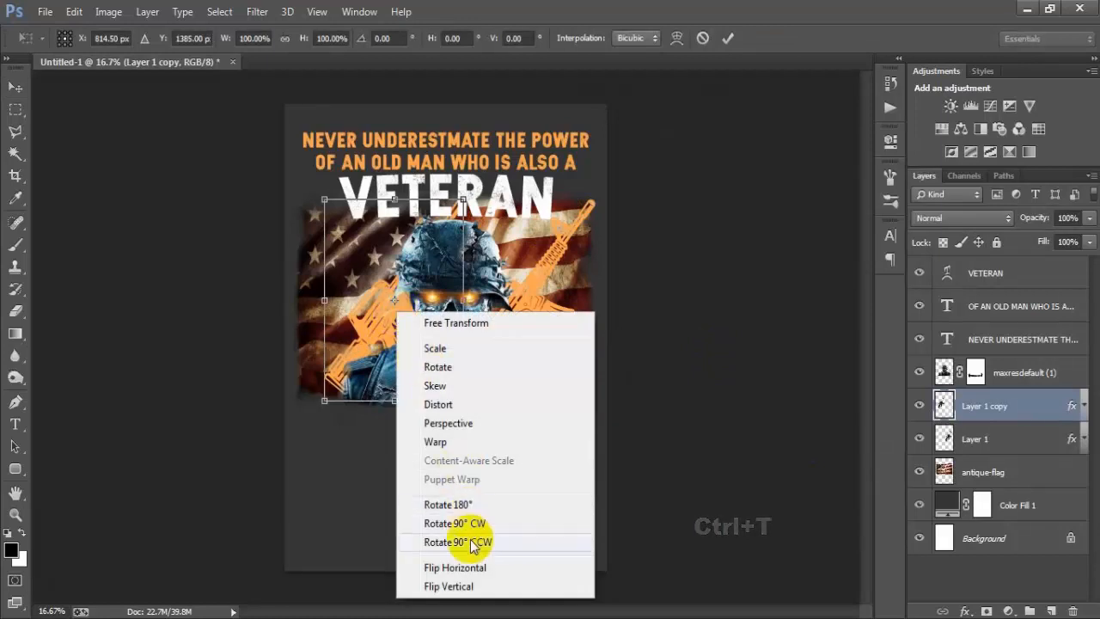
pyautogui.click(470, 567)
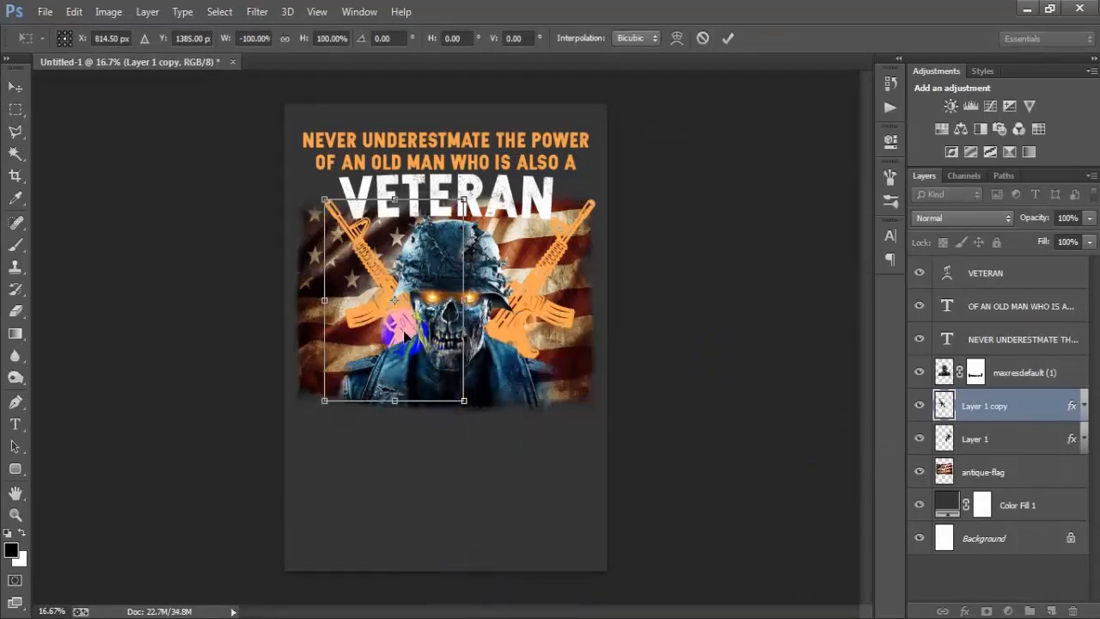
# Step: Position the flipped rifle to mirror the original behind the soldier, at X 668.50 px and Y 1397 px, and apply the transform
pyautogui.moveTo(408, 335)
pyautogui.mouseDown()
pyautogui.moveTo(391, 333)
pyautogui.moveTo(401, 336)
pyautogui.mouseUp()
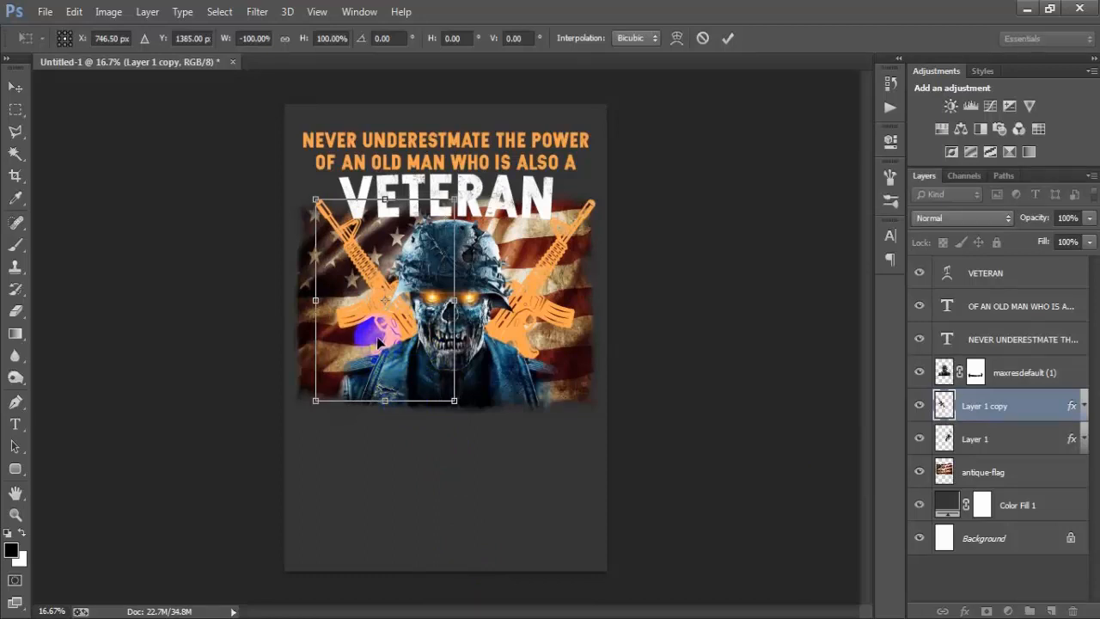
pyautogui.moveTo(378, 342); pyautogui.dragTo(375, 340)
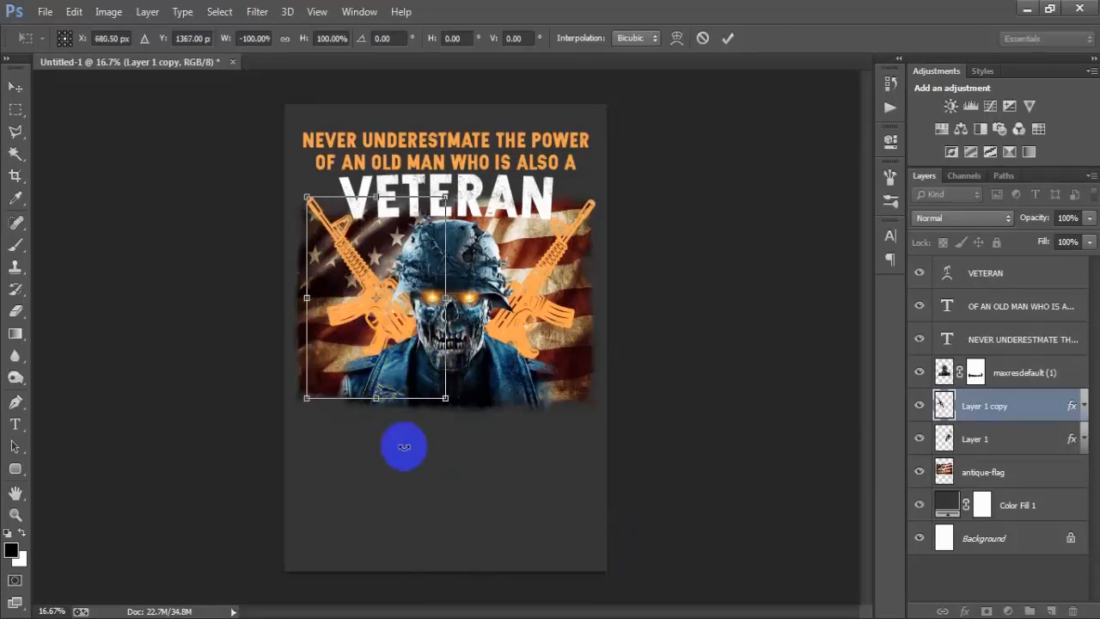
pyautogui.press('Down')
pyautogui.press('Down')
pyautogui.press('Down')
pyautogui.press('Down')
pyautogui.press('Down')
pyautogui.press('Right')
pyautogui.press('Right')
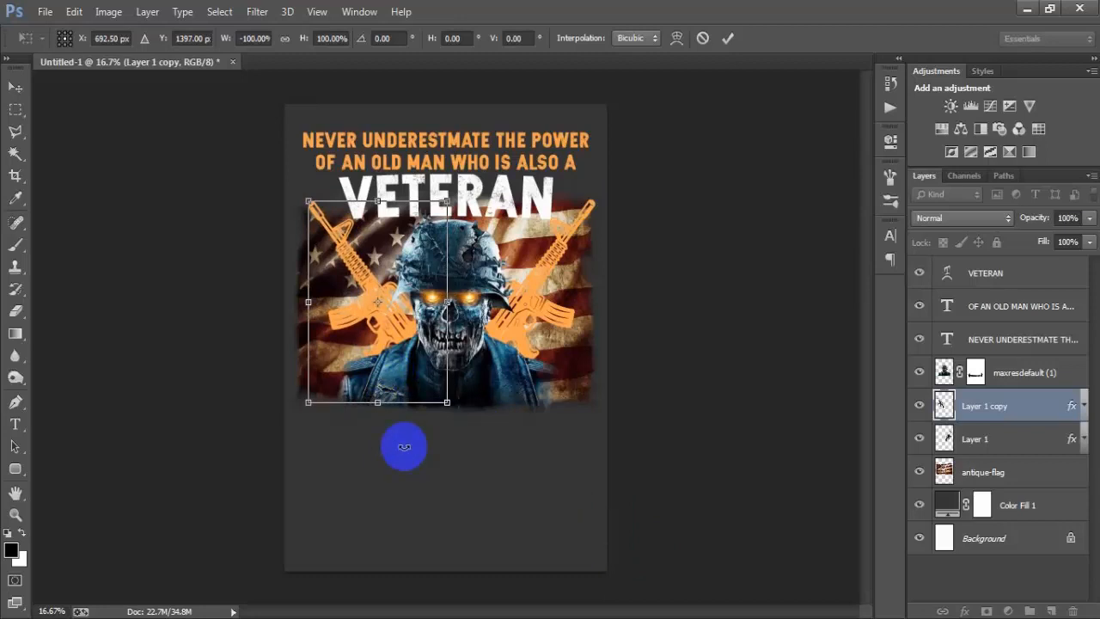
pyautogui.press('Left')
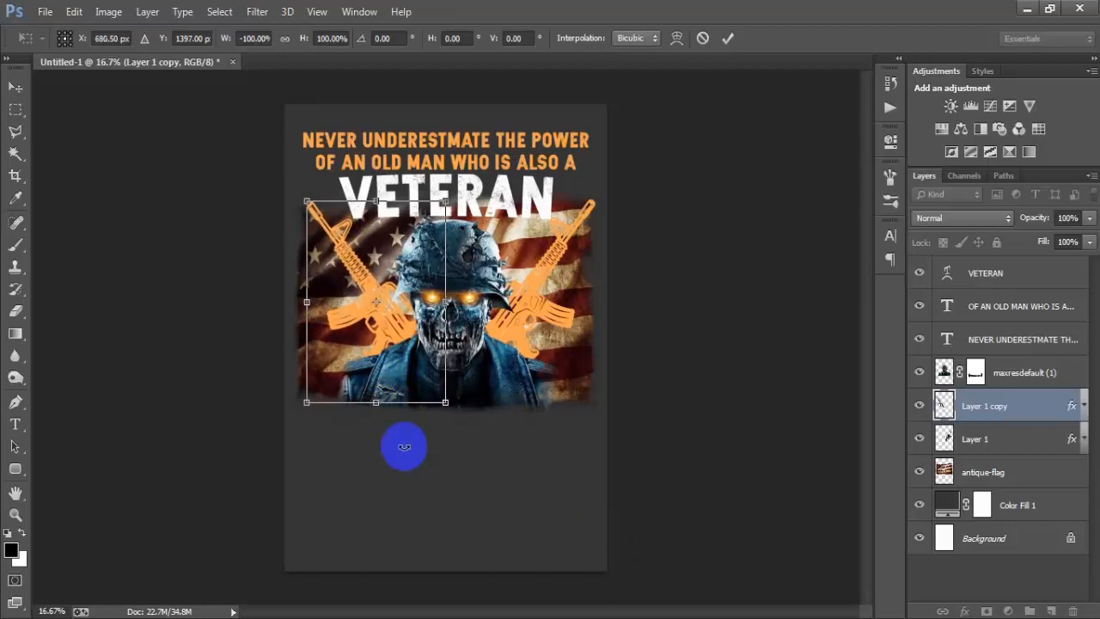
pyautogui.press('Left')
pyautogui.press('Left')
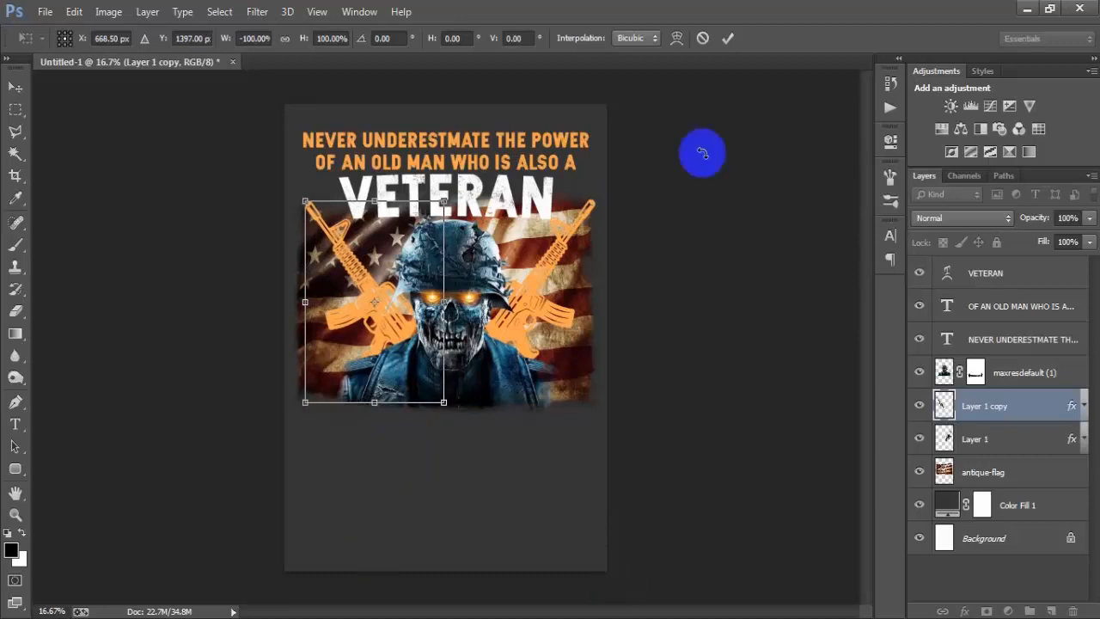
pyautogui.click(727, 38)
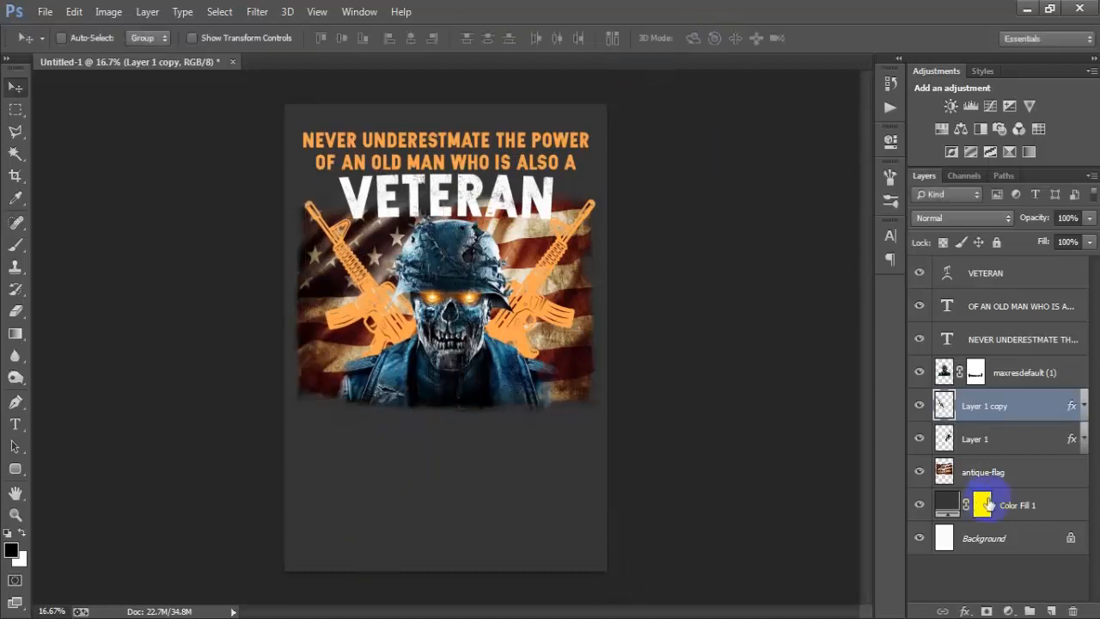
# Step: Cut the Layer 1 copy rifle's shape, expanded by 6 pixels, out of the antique-flag layer and deselect
pyautogui.click(919, 406)
pyautogui.click(920, 406)
pyautogui.keyDown('ctrl'); pyautogui.click(944, 406); pyautogui.keyUp('ctrl')
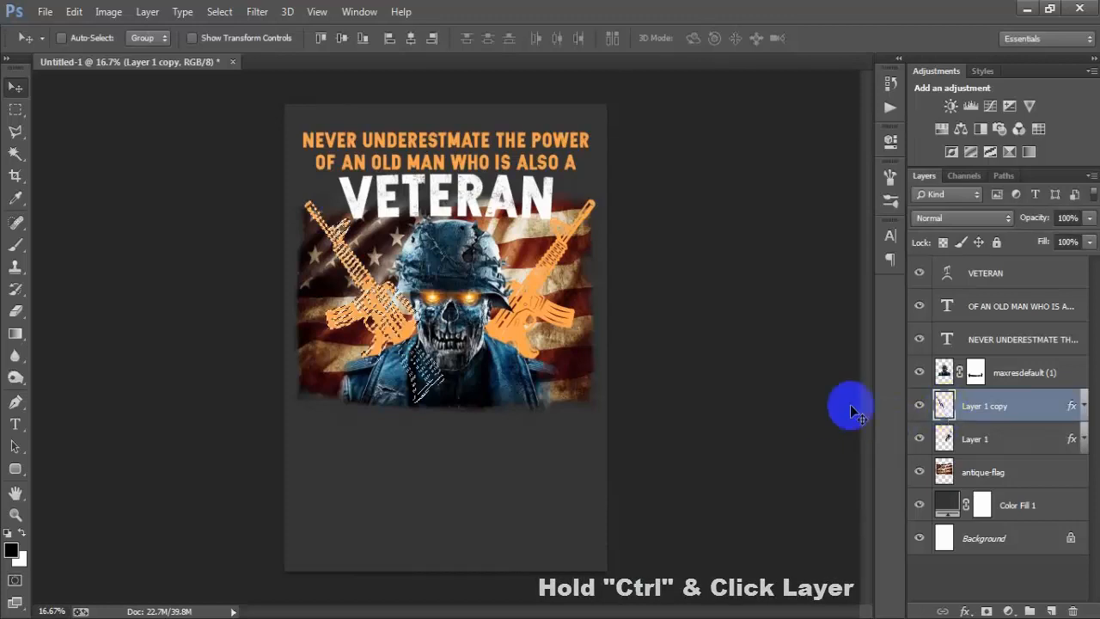
pyautogui.click(220, 12)
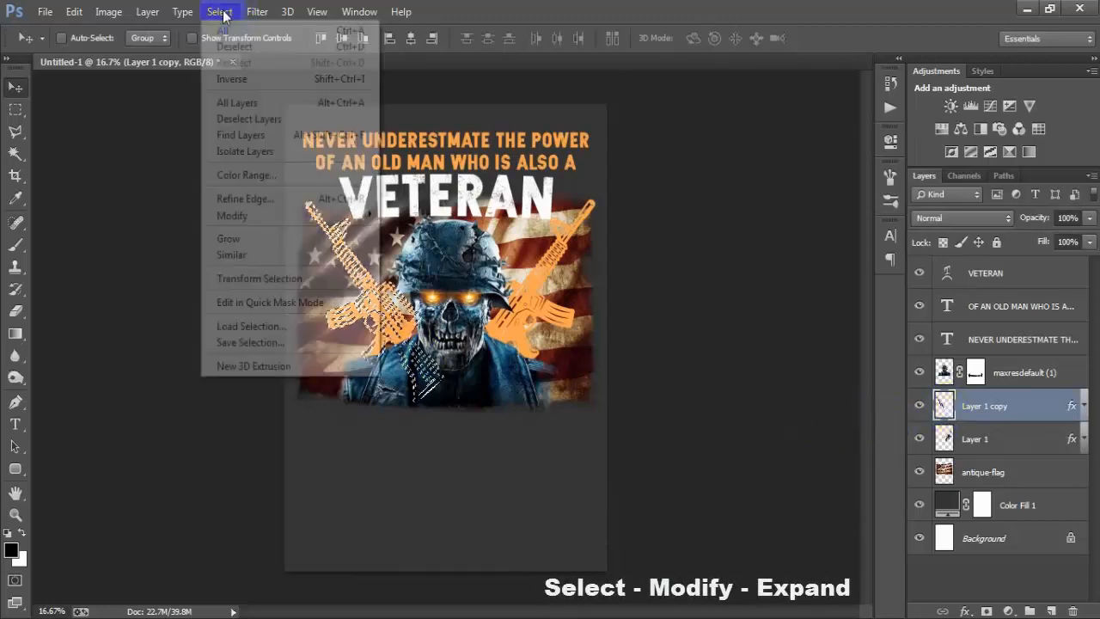
pyautogui.moveTo(277, 215)
pyautogui.click(452, 243)
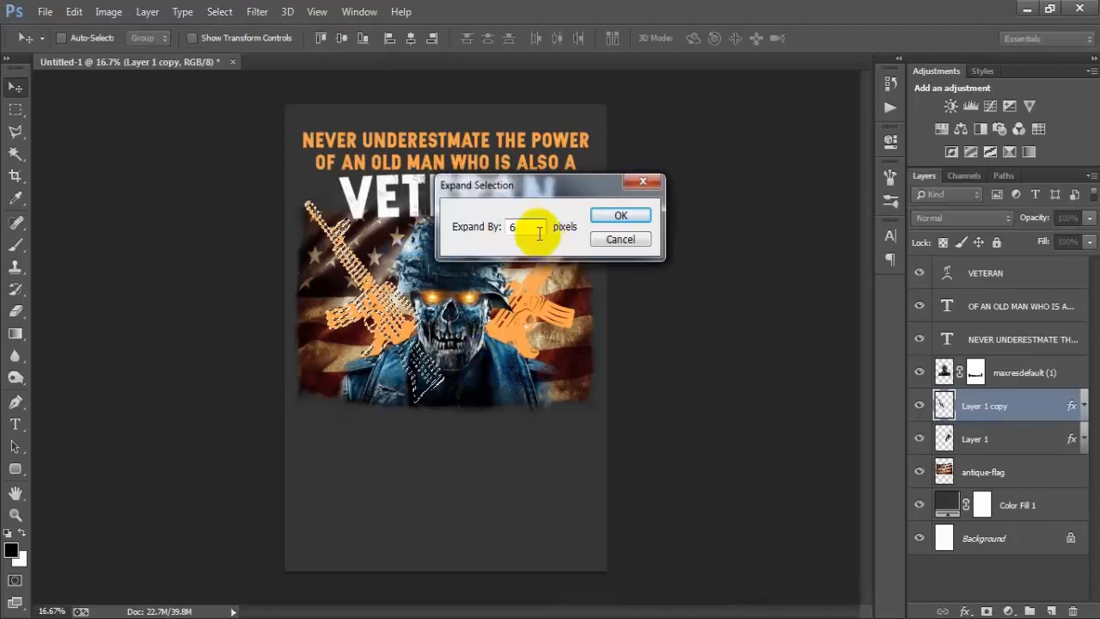
pyautogui.click(621, 216)
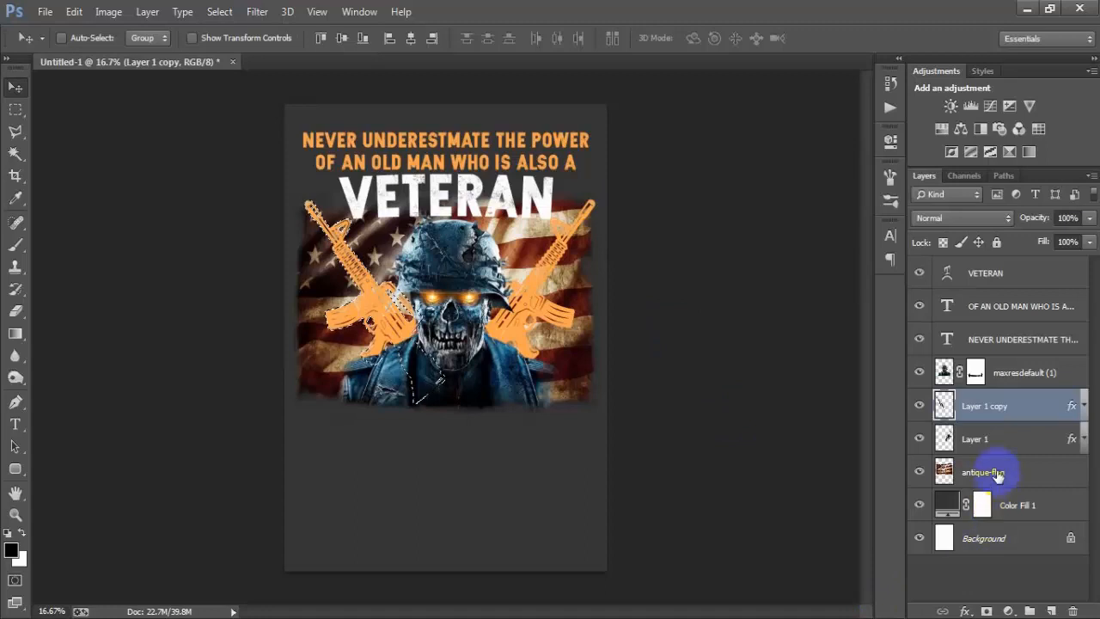
pyautogui.click(941, 473)
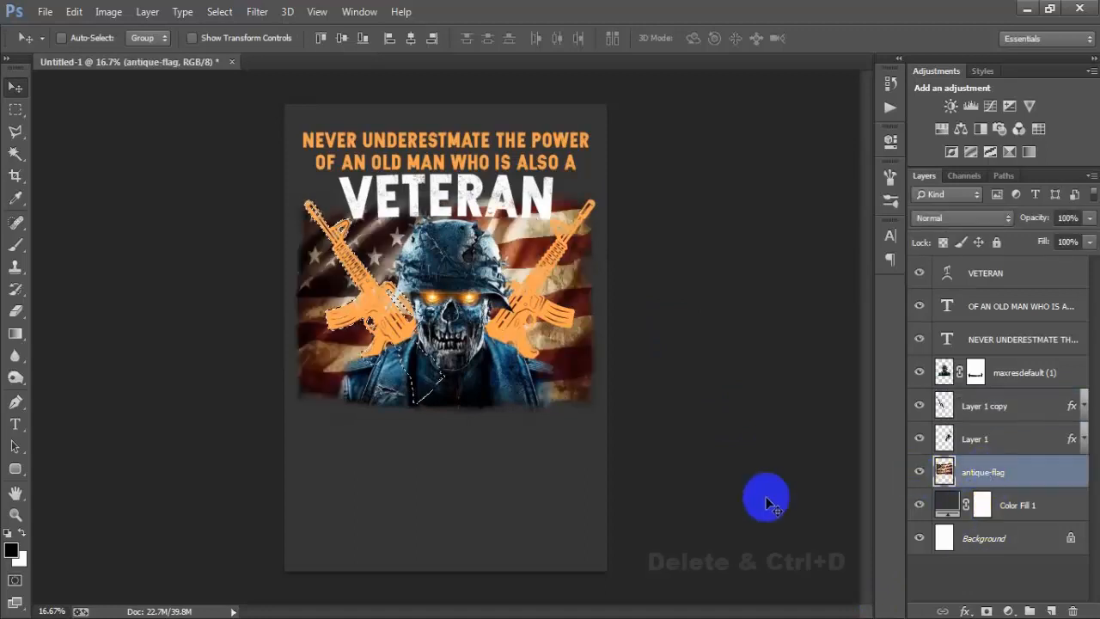
pyautogui.press('Delete')
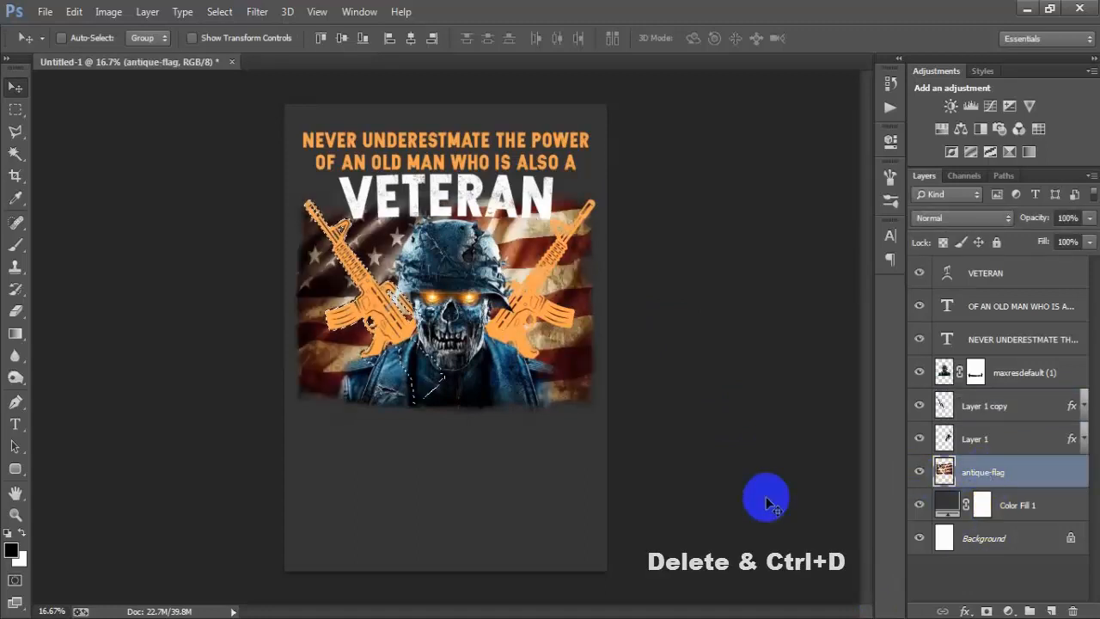
pyautogui.hotkey('ctrl', 'd')
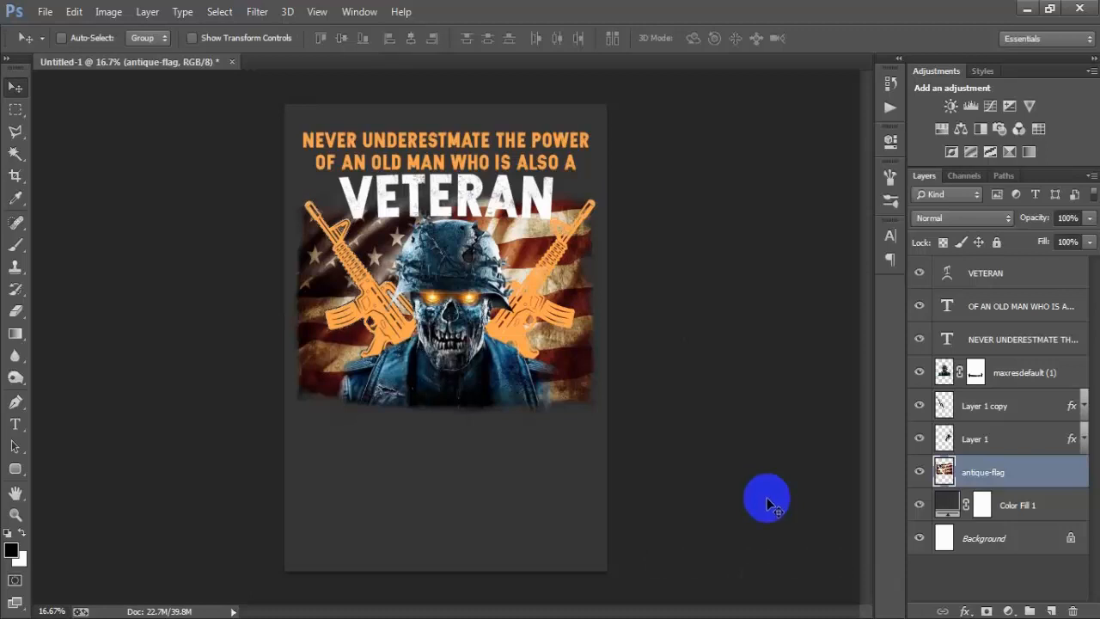
# Step: Cut the original Layer 1 rifle's shape, expanded by 4 pixels, out of the antique-flag layer and deselect
pyautogui.click(980, 438)
pyautogui.click(919, 438)
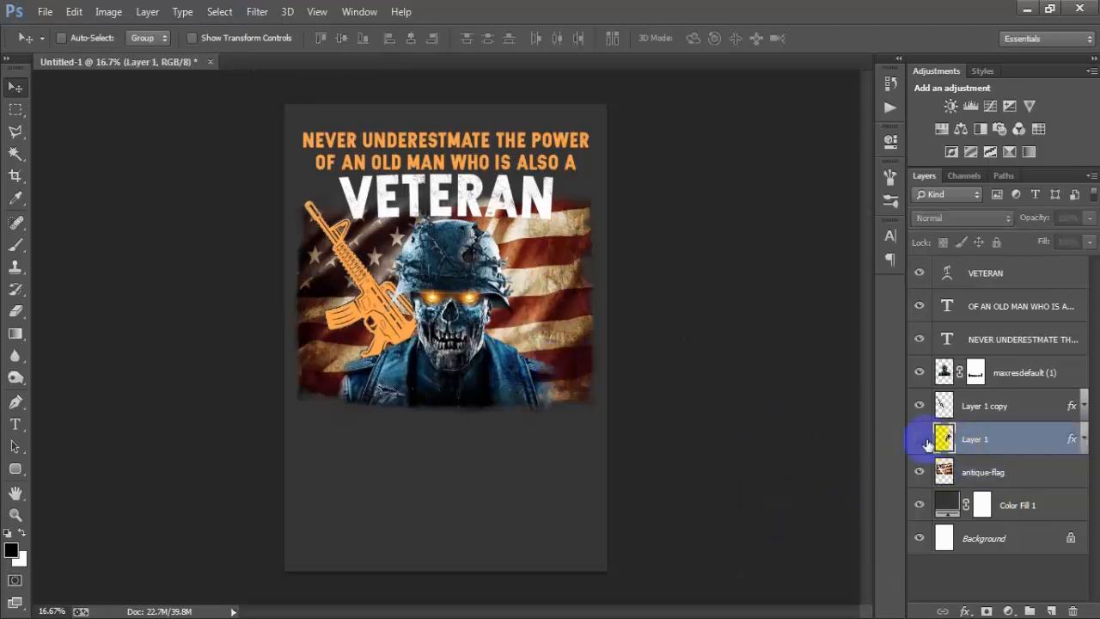
pyautogui.click(919, 438)
pyautogui.keyDown('ctrl'); pyautogui.click(944, 439); pyautogui.keyUp('ctrl')
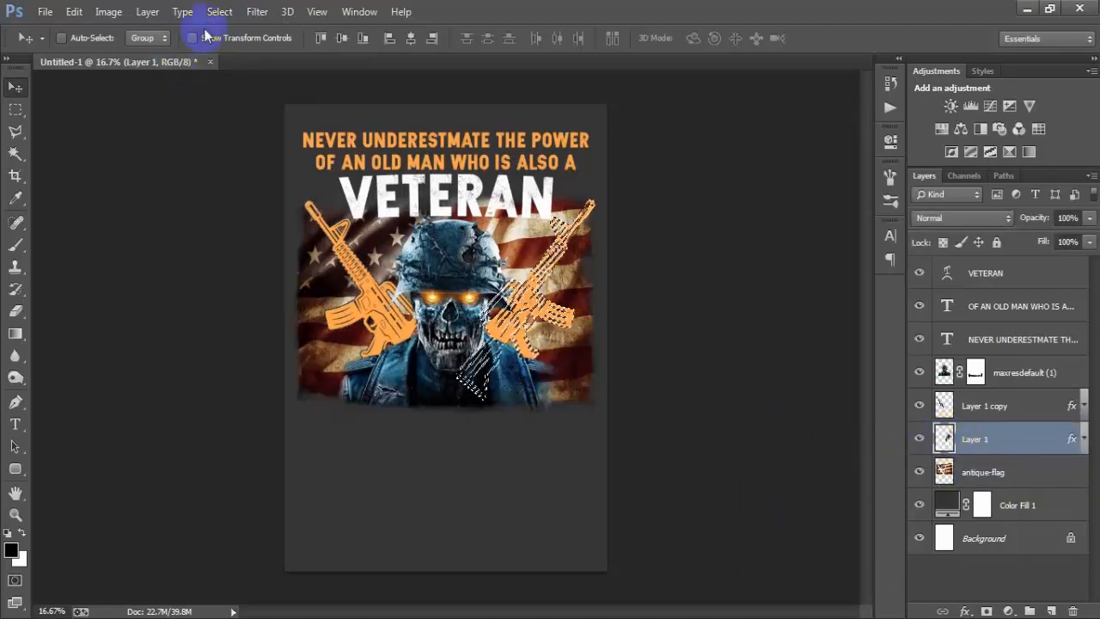
pyautogui.click(220, 11)
pyautogui.moveTo(264, 216)
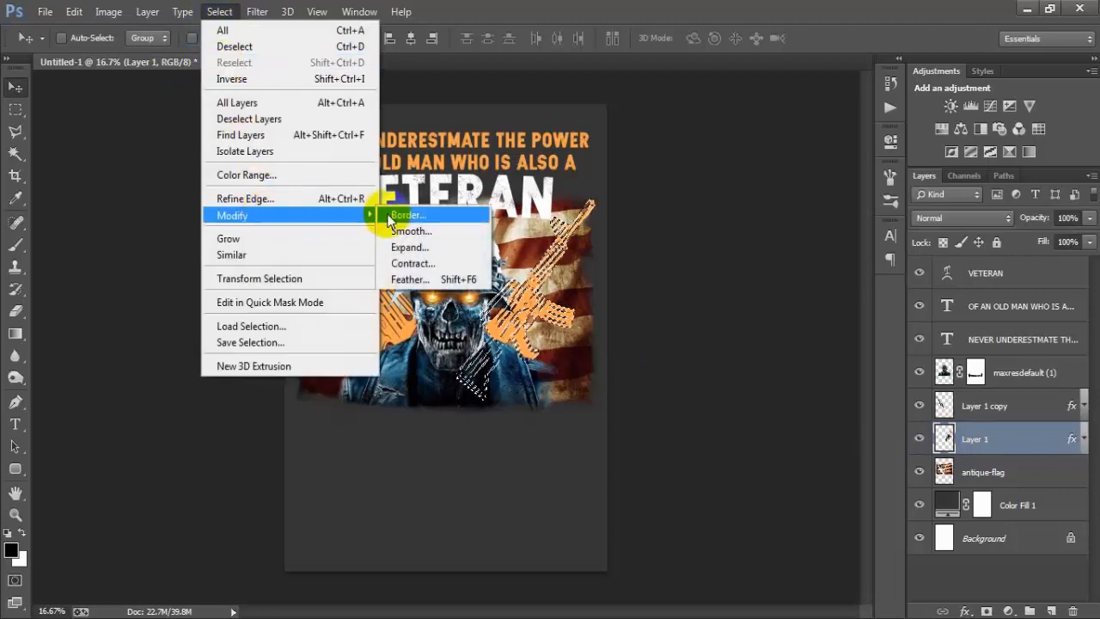
pyautogui.click(432, 243)
pyautogui.write('4')
pyautogui.click(619, 215)
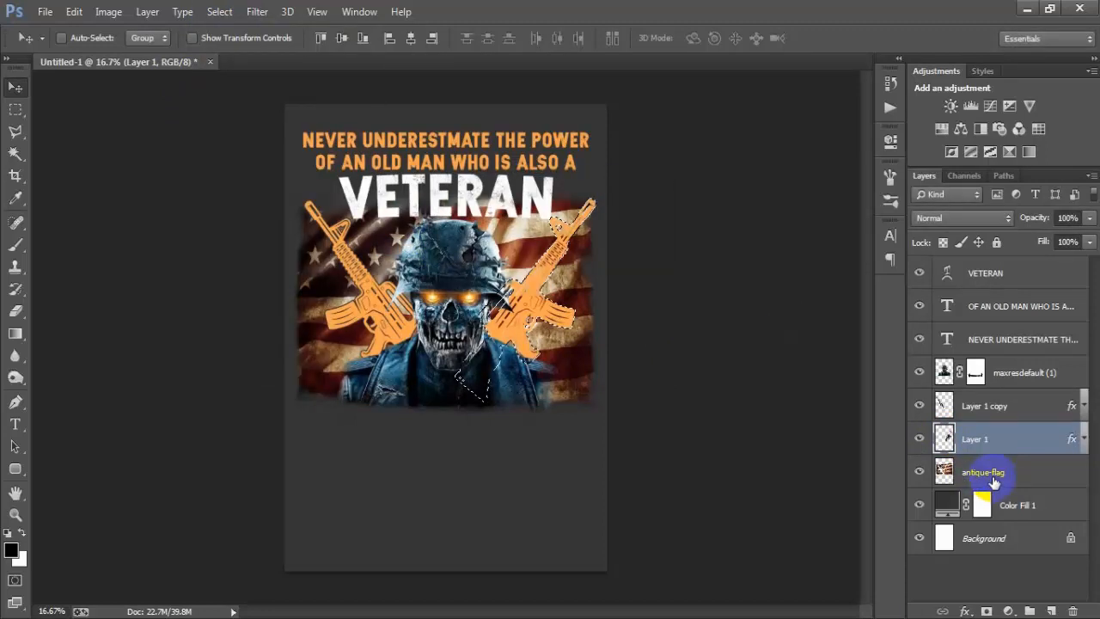
pyautogui.click(993, 475)
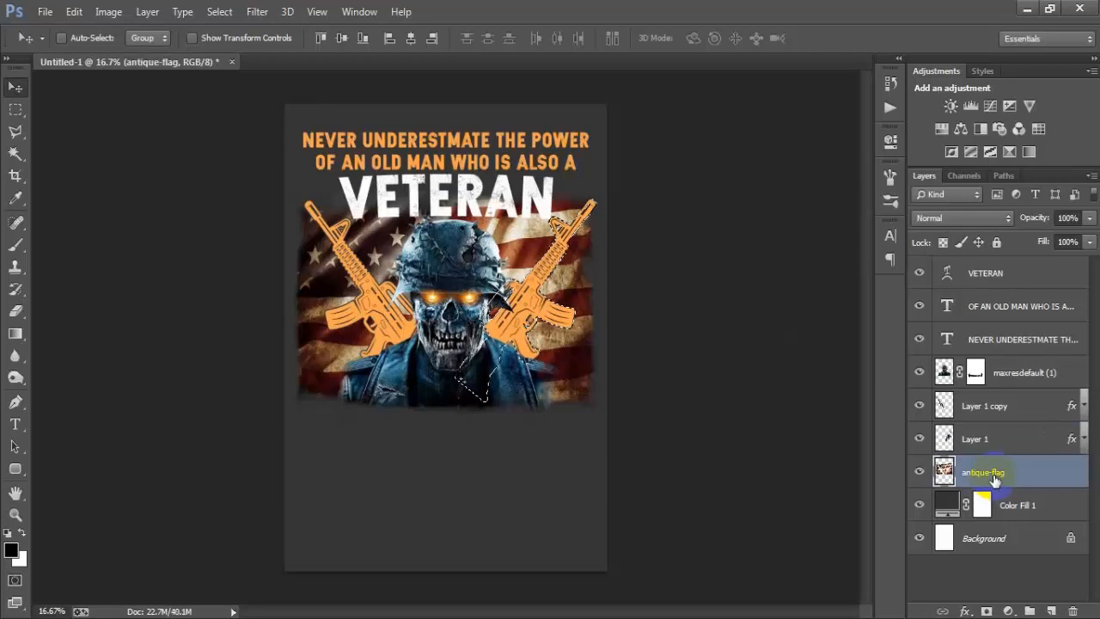
pyautogui.hotkey('ctrl', 'd')
# Step: Give the maxresdefault (1) soldier layer a Multiply Drop Shadow with 63% opacity, 22% spread and 1 px size, and collapse its effects list
pyautogui.click(1018, 375)
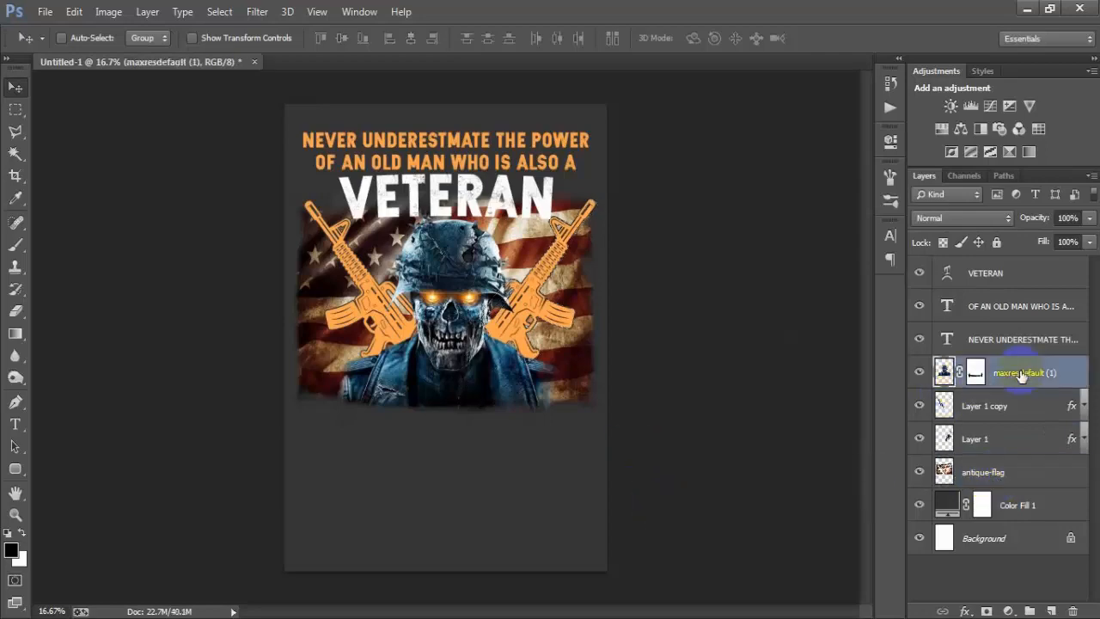
pyautogui.click(917, 376)
pyautogui.click(917, 376)
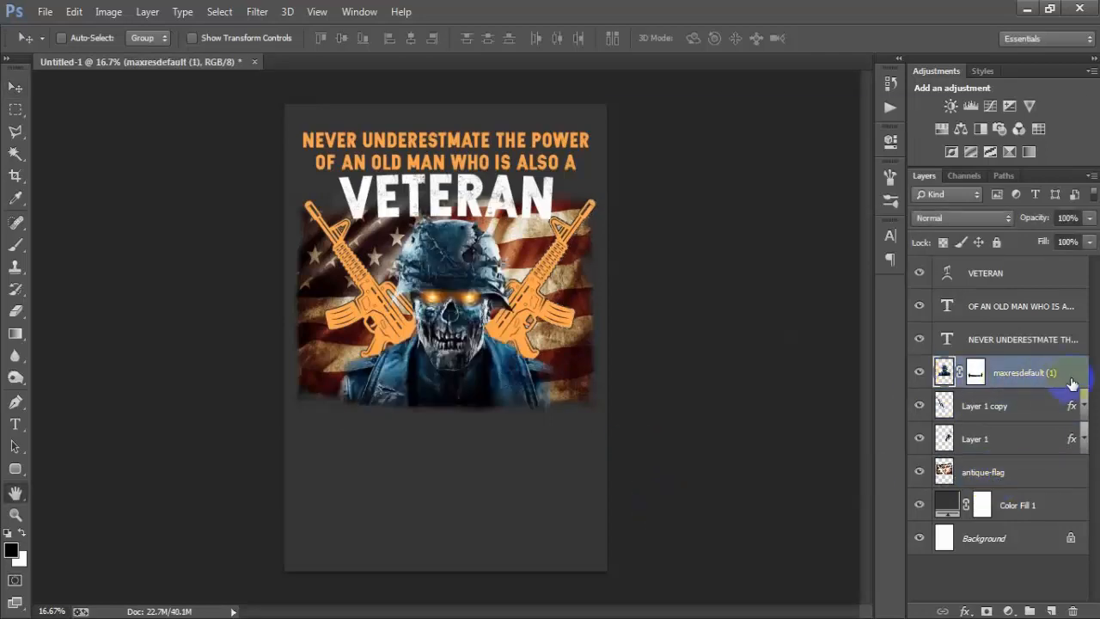
pyautogui.doubleClick(1072, 383)
pyautogui.click(641, 384)
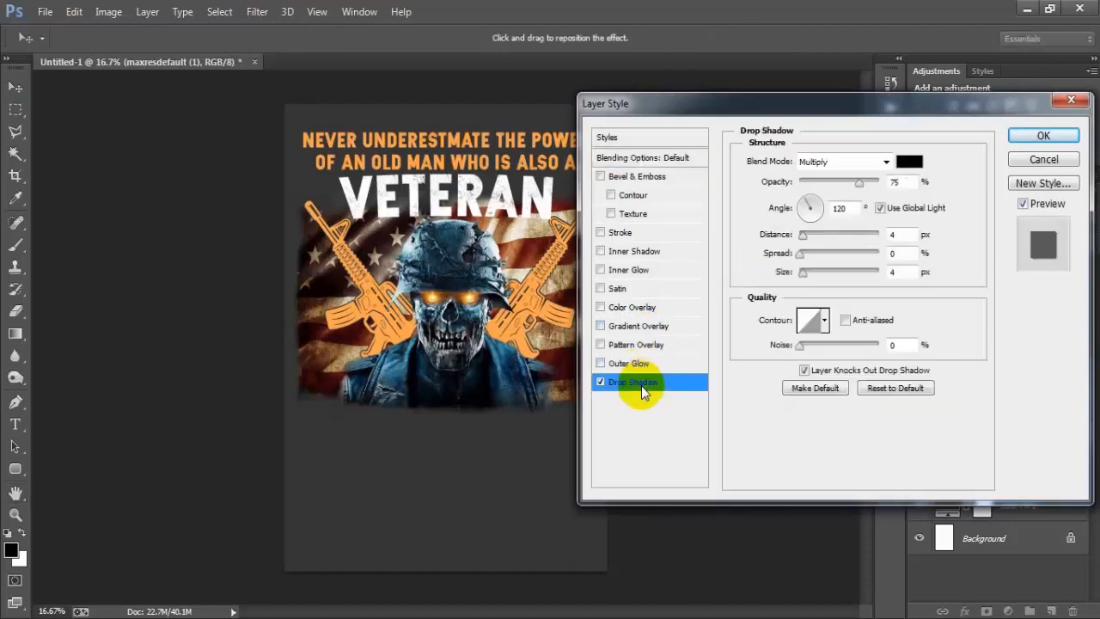
pyautogui.moveTo(802, 253)
pyautogui.mouseDown()
pyautogui.moveTo(813, 252)
pyautogui.moveTo(804, 235)
pyautogui.moveTo(811, 240)
pyautogui.mouseUp()
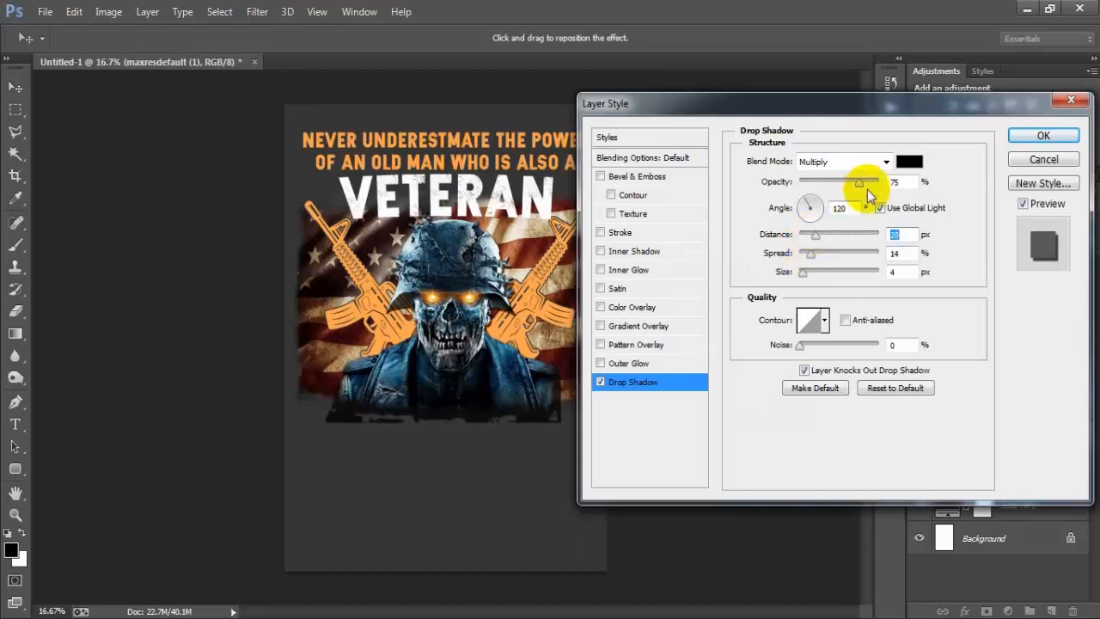
pyautogui.moveTo(847, 187); pyautogui.dragTo(849, 187)
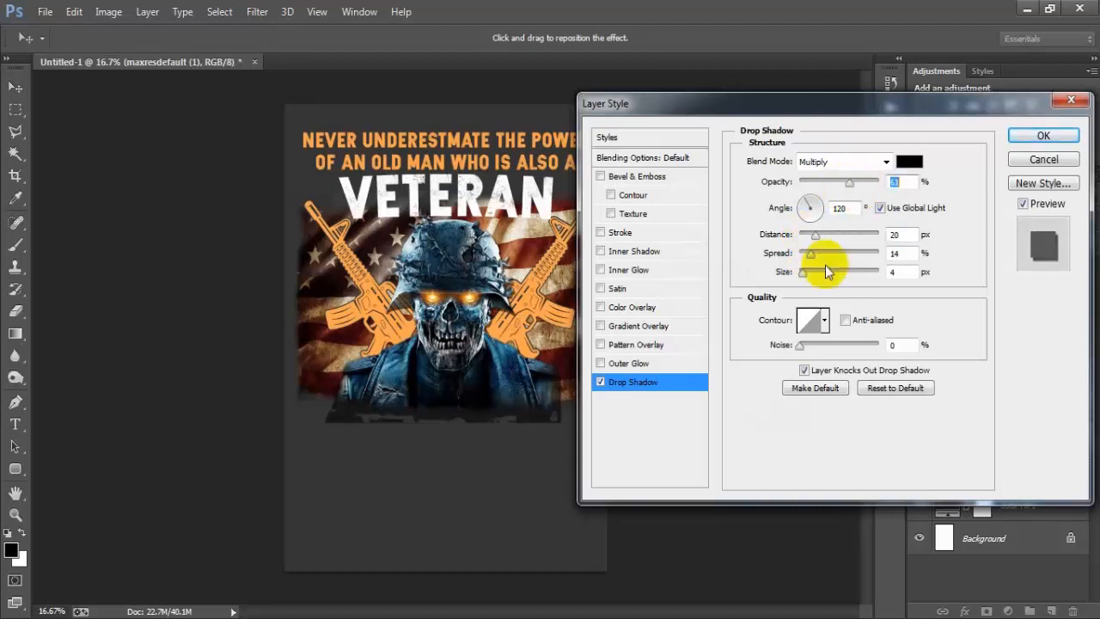
pyautogui.moveTo(808, 254)
pyautogui.mouseDown()
pyautogui.moveTo(807, 277)
pyautogui.moveTo(815, 237)
pyautogui.mouseUp()
pyautogui.click(811, 252)
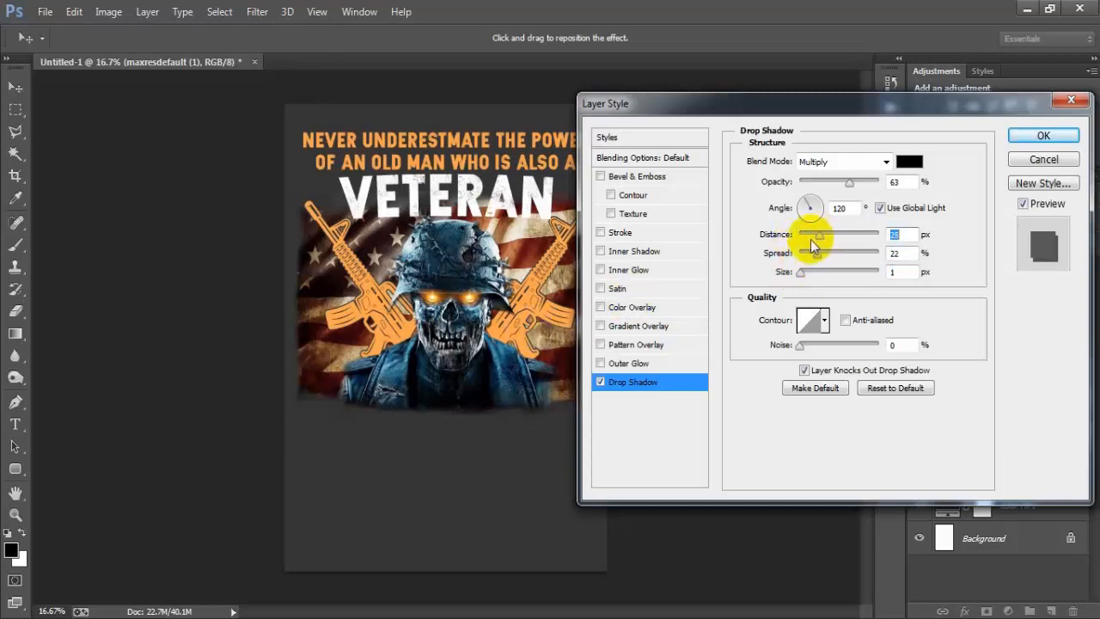
pyautogui.click(1024, 136)
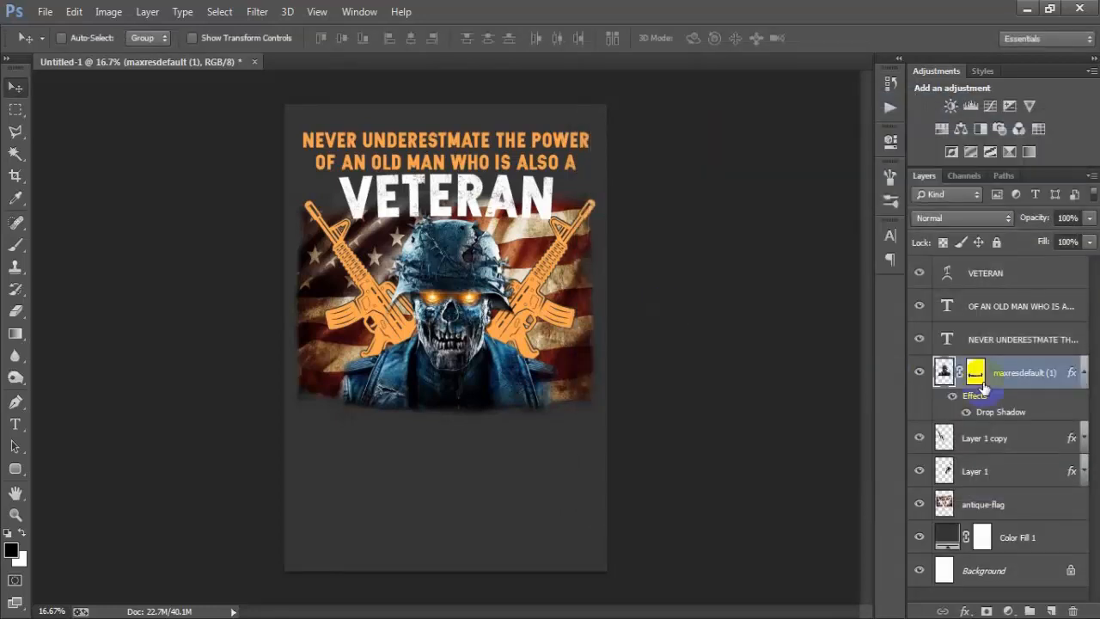
pyautogui.click(1084, 374)
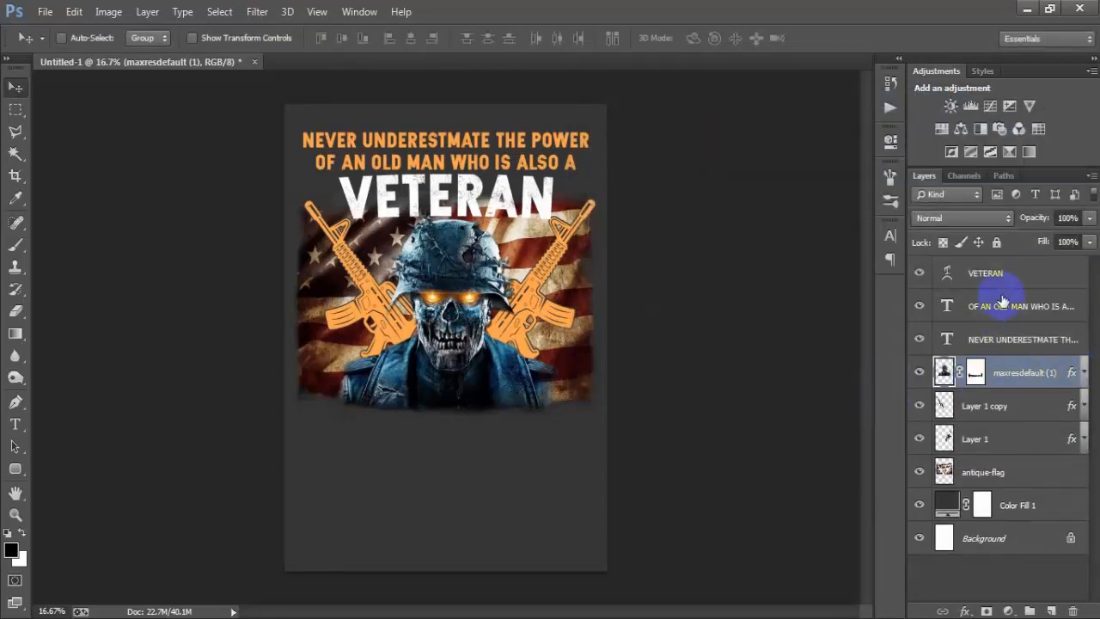
# Step: Duplicate the NEVER UNDERESTMATE THE POWER text layer to the top of the stack and place the copy just below the flag
pyautogui.click(1011, 341)
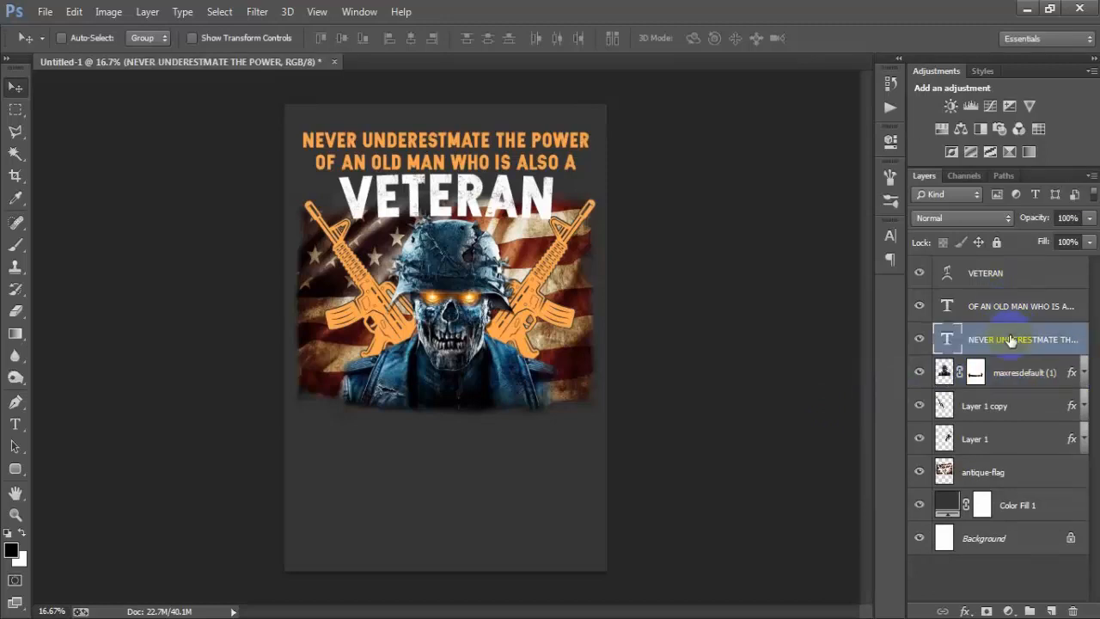
pyautogui.click(920, 342)
pyautogui.click(920, 343)
pyautogui.hotkey('ctrl', 'j')
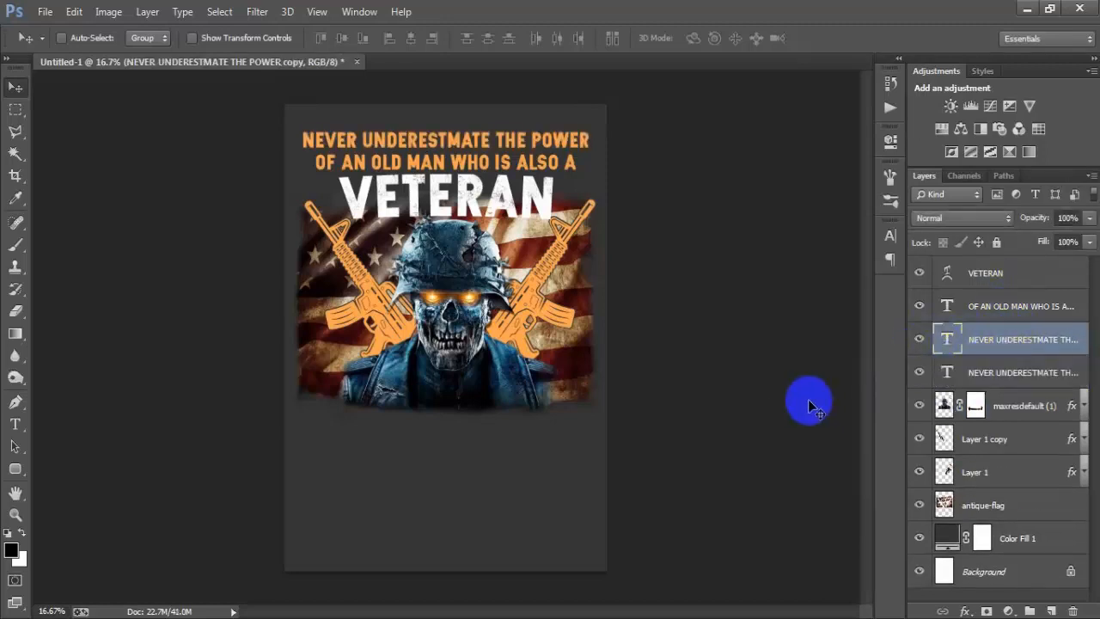
pyautogui.moveTo(950, 344); pyautogui.dragTo(980, 263)
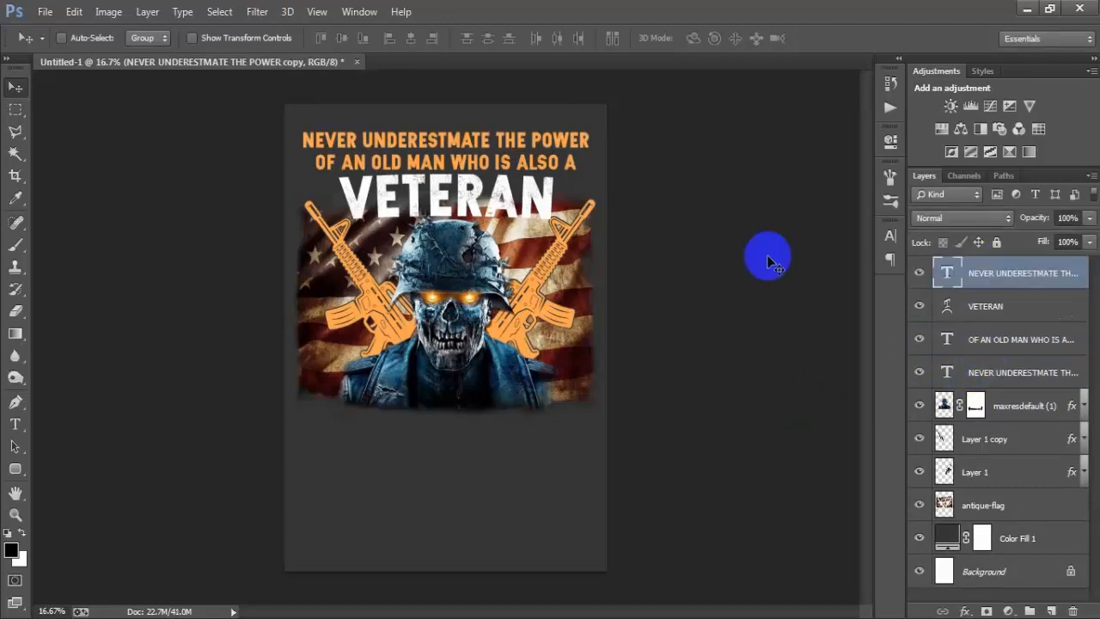
pyautogui.moveTo(465, 139); pyautogui.dragTo(465, 419)
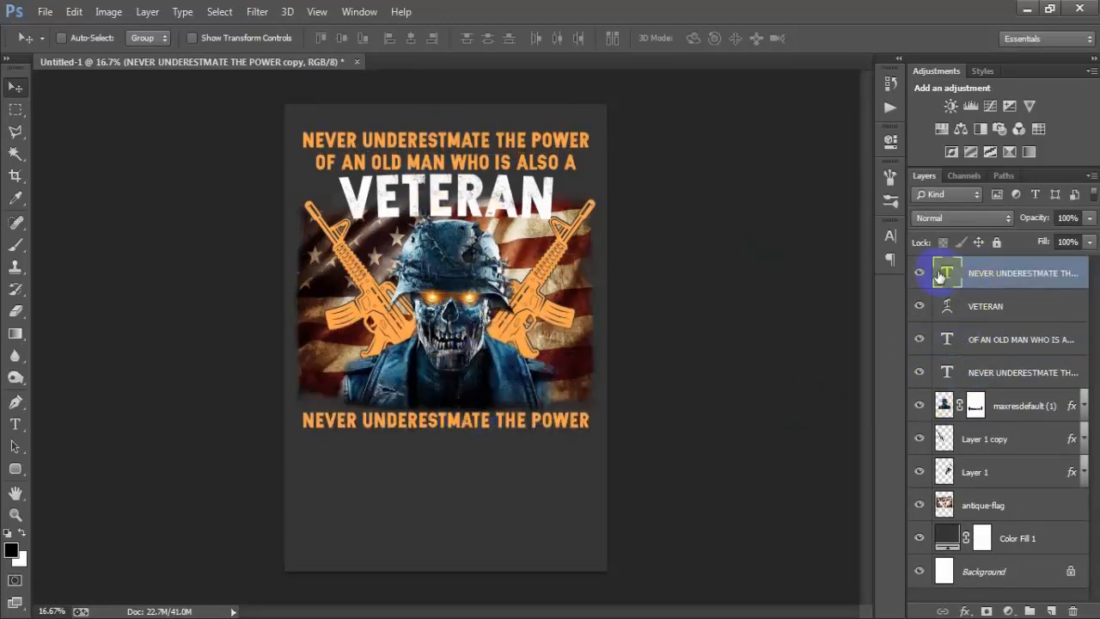
# Step: Replace the wording of the copied text line below the flag with "I DON'T SIMPLY REAO"
pyautogui.press('t')
pyautogui.press('Return')
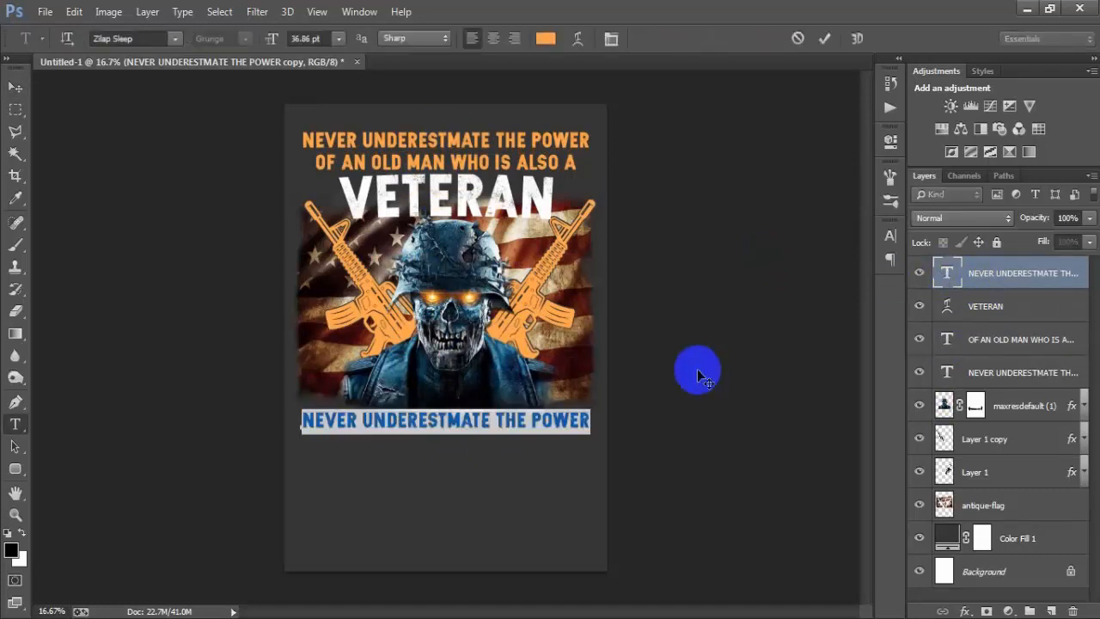
pyautogui.write("I DON'T SIMPLY READ")
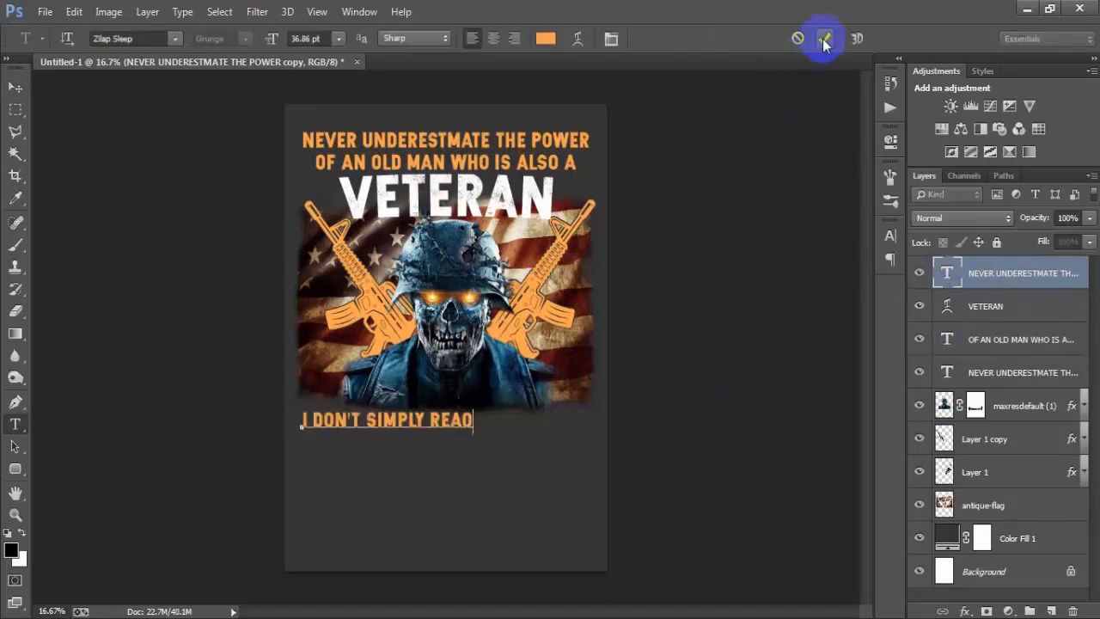
pyautogui.click(826, 38)
pyautogui.press('v')
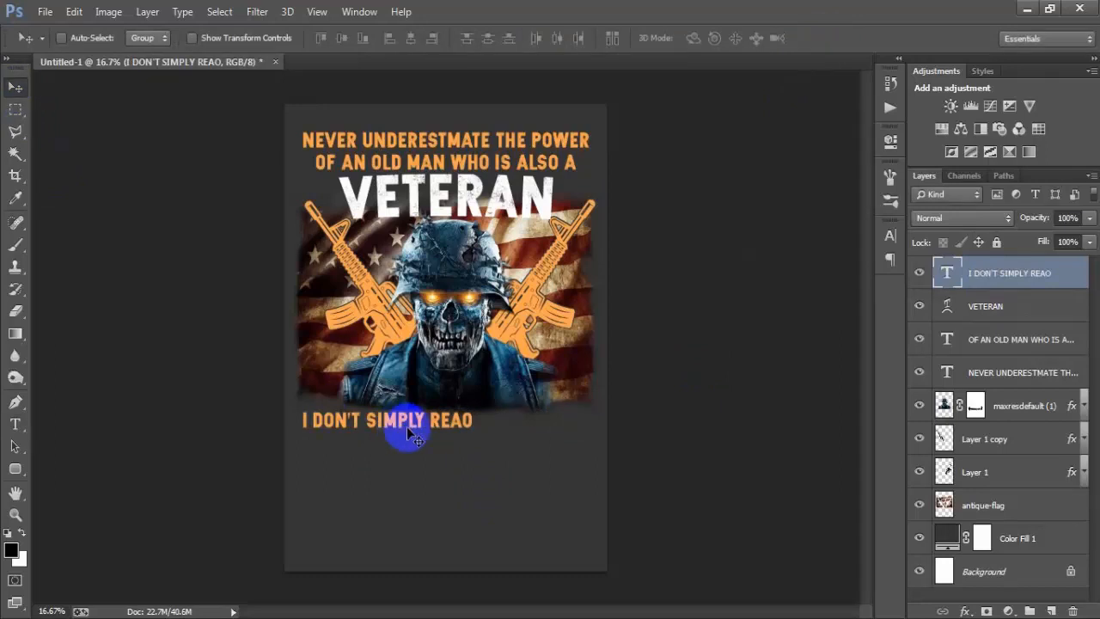
# Step: Move the "I DON'T SIMPLY REAO" line up over the flag's lower edge and scale it proportionally to about 178%
pyautogui.moveTo(395, 429); pyautogui.dragTo(420, 408)
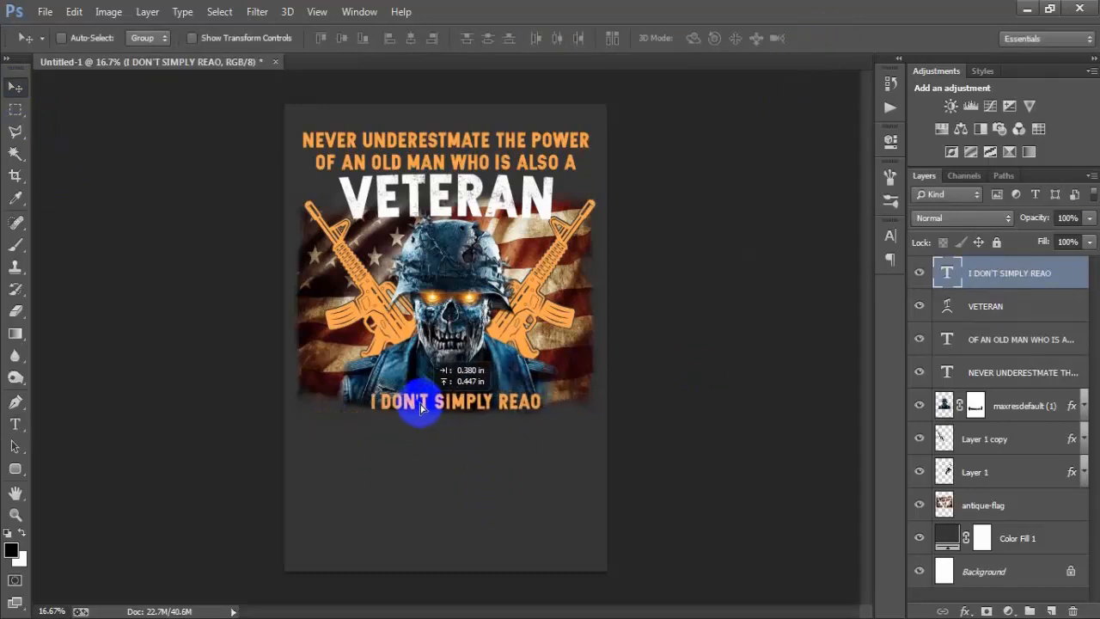
pyautogui.hotkey('ctrl', 't')
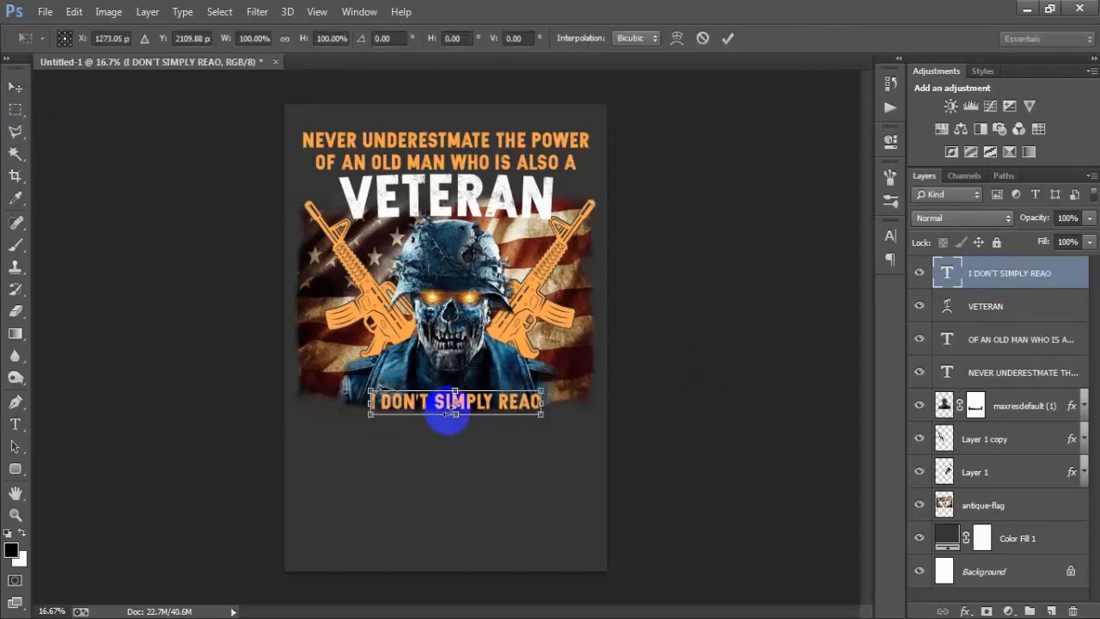
pyautogui.moveTo(540, 417); pyautogui.dragTo(596, 426)
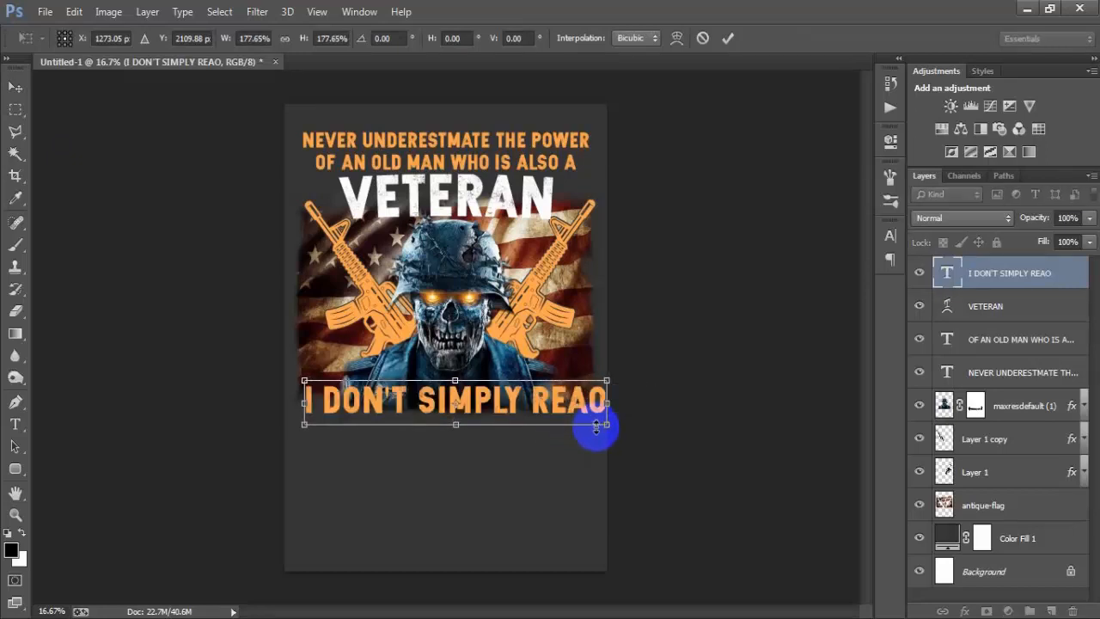
pyautogui.click(728, 39)
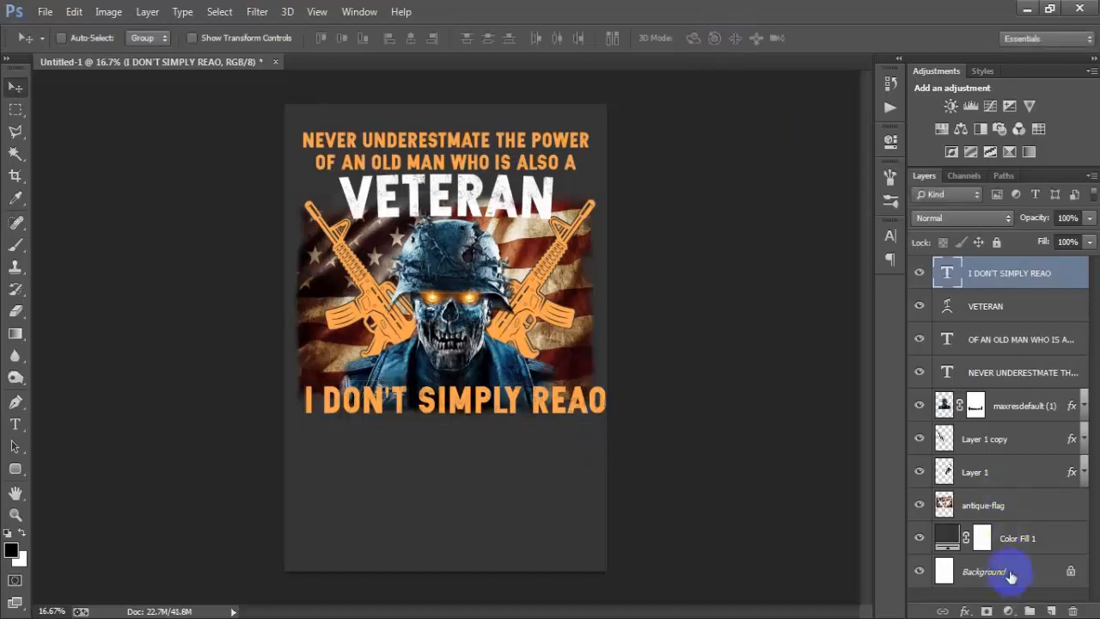
# Step: Centre the "I DON'T SIMPLY REAO" text horizontally on the Background and scale it down to about 96%
pyautogui.click(984, 572)
pyautogui.click(411, 41)
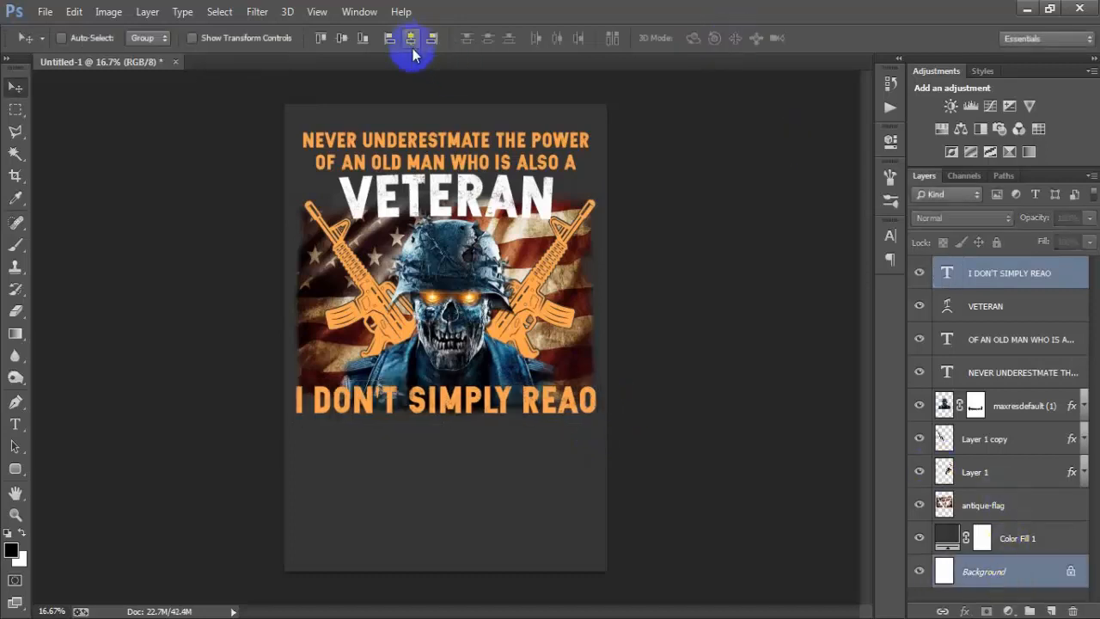
pyautogui.click(1018, 258)
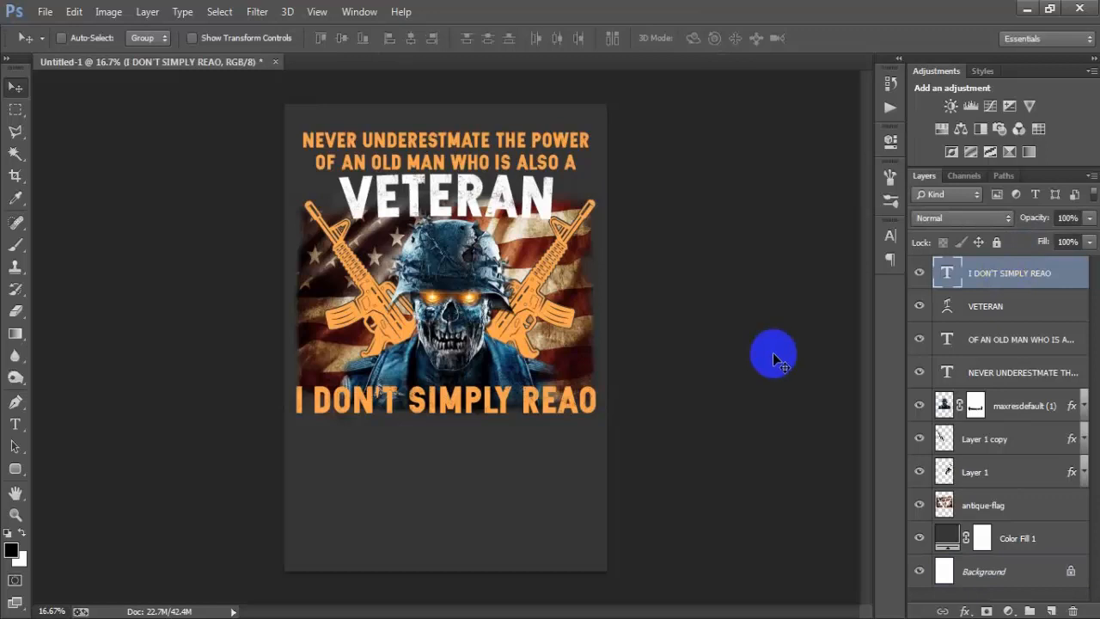
pyautogui.hotkey('ctrl', 't')
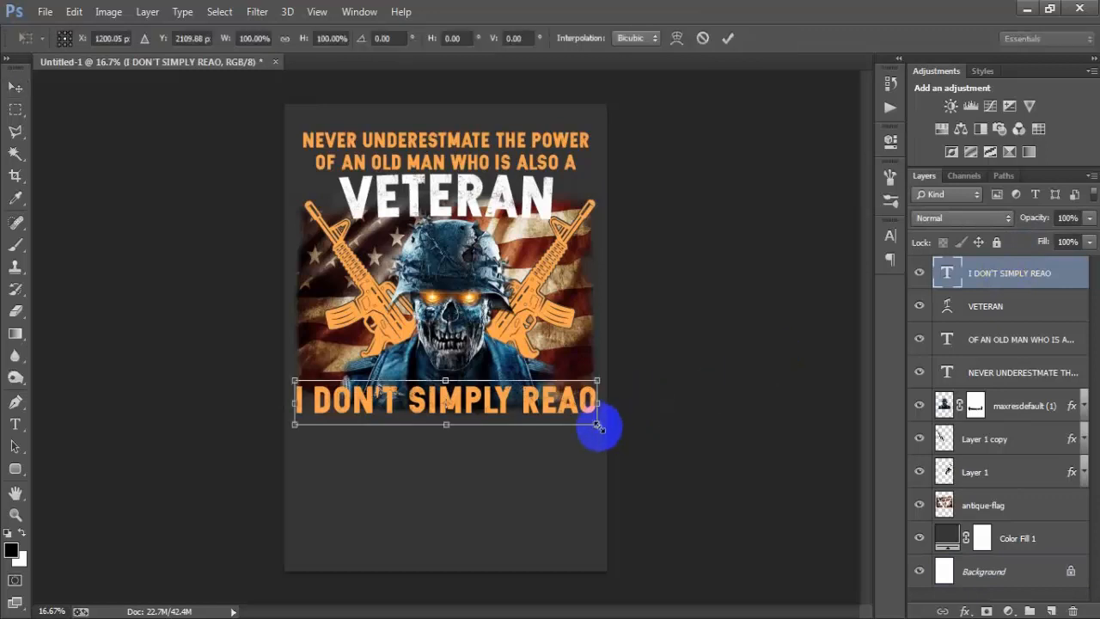
pyautogui.moveTo(596, 425); pyautogui.dragTo(591, 426)
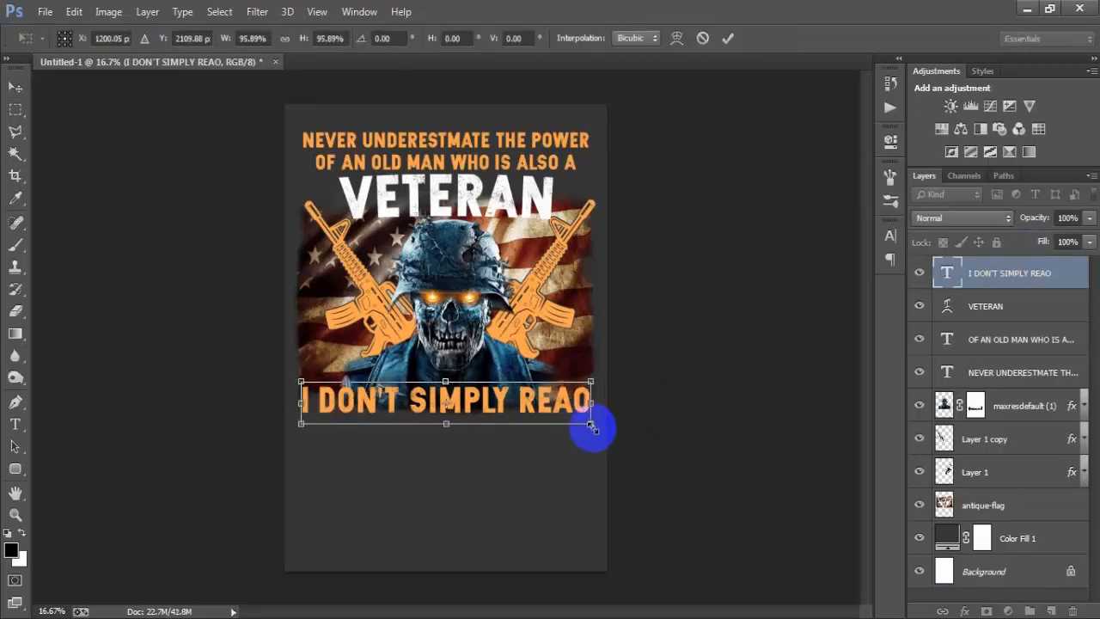
pyautogui.click(727, 38)
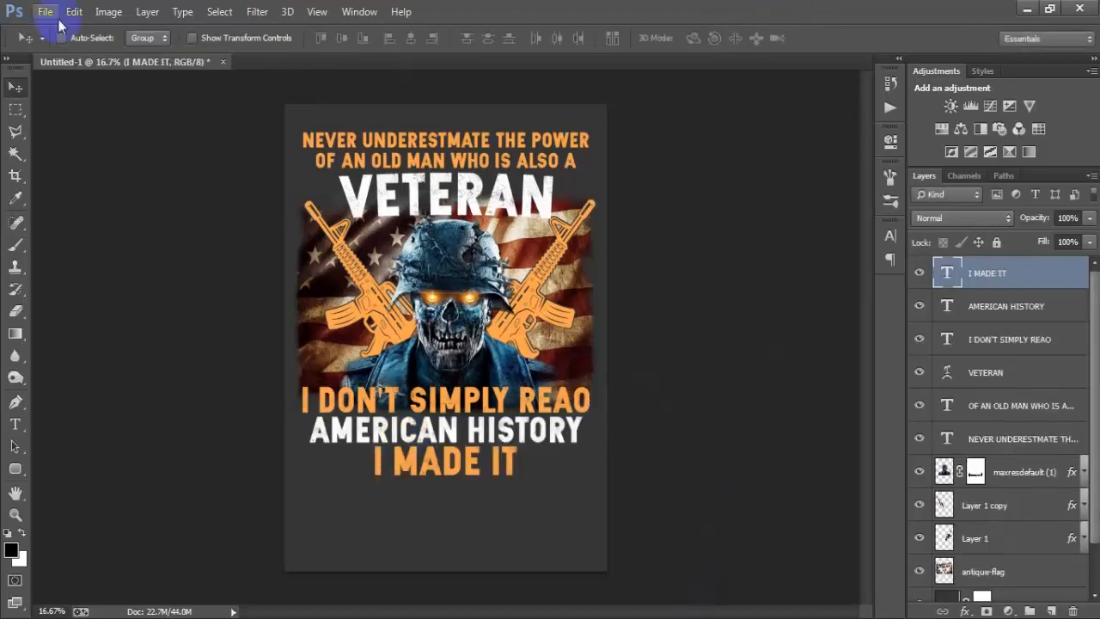
# Step: Place the stripes file 00000 1 (5) as a linked object at its default size above the I MADE IT layer
pyautogui.click(43, 11)
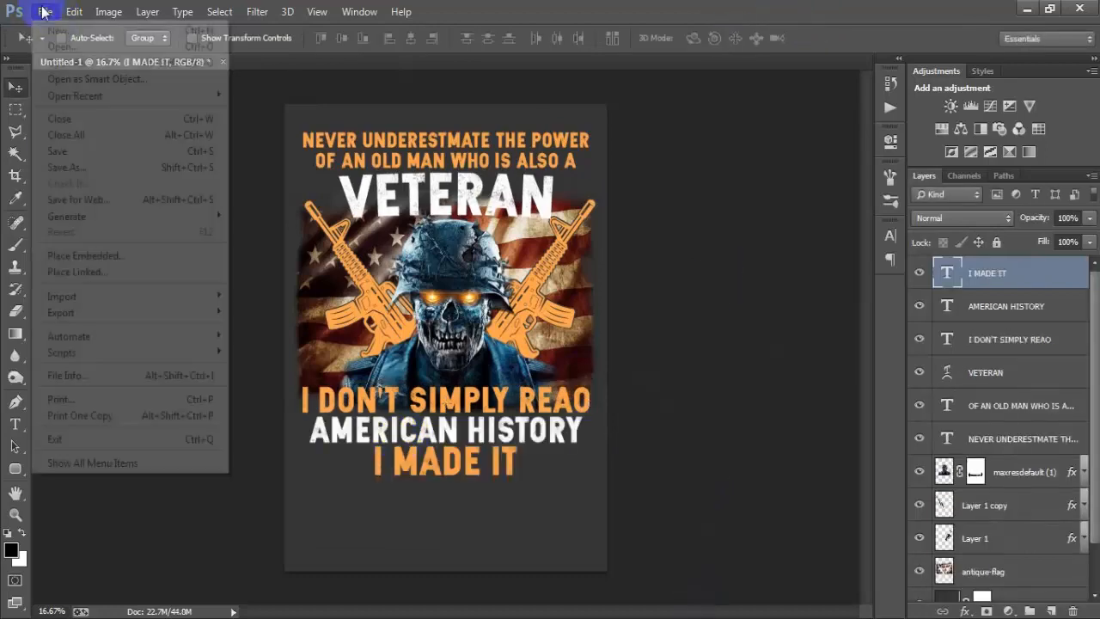
pyautogui.click(123, 275)
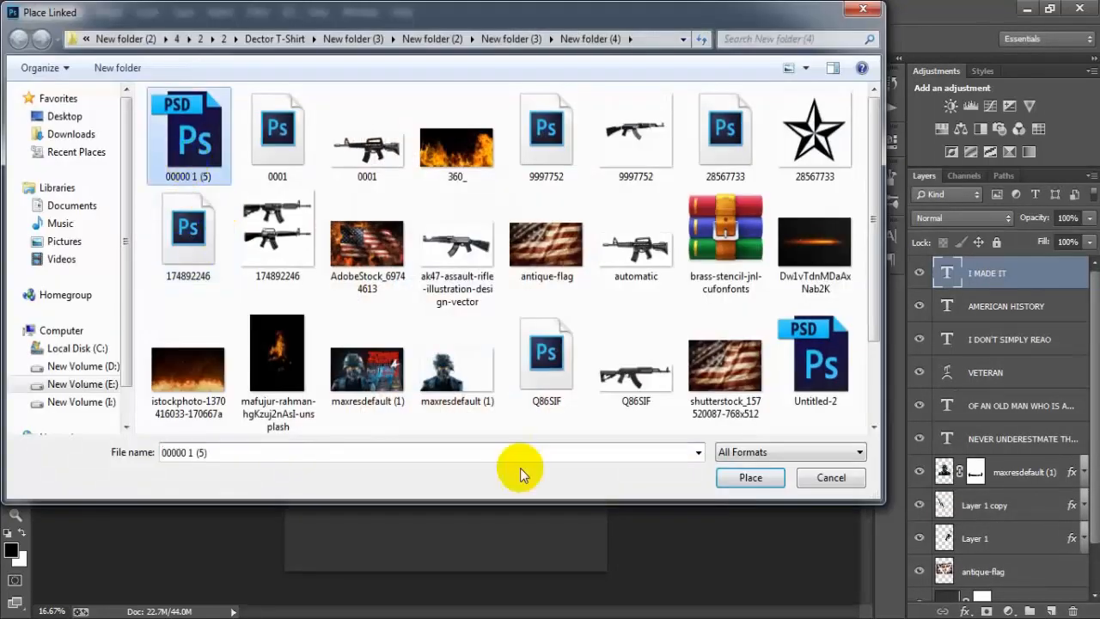
pyautogui.click(736, 483)
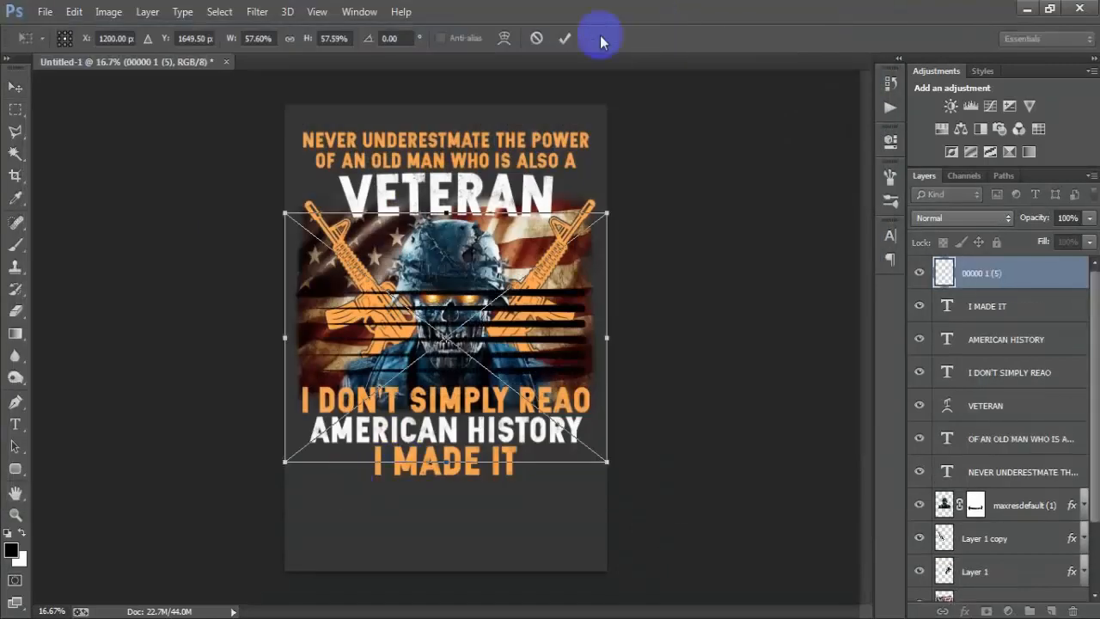
pyautogui.click(563, 40)
# Step: Give the 00000 1 (5) stripes layer a white Color Overlay in Normal mode at 100% opacity and collapse its effects list
pyautogui.doubleClick(1052, 275)
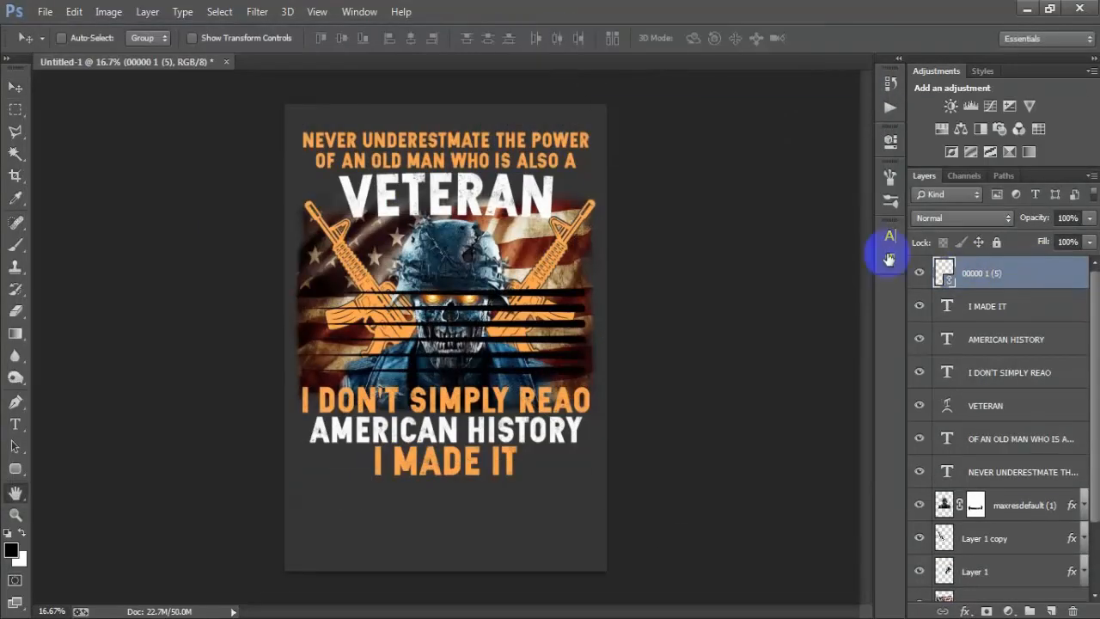
pyautogui.click(643, 306)
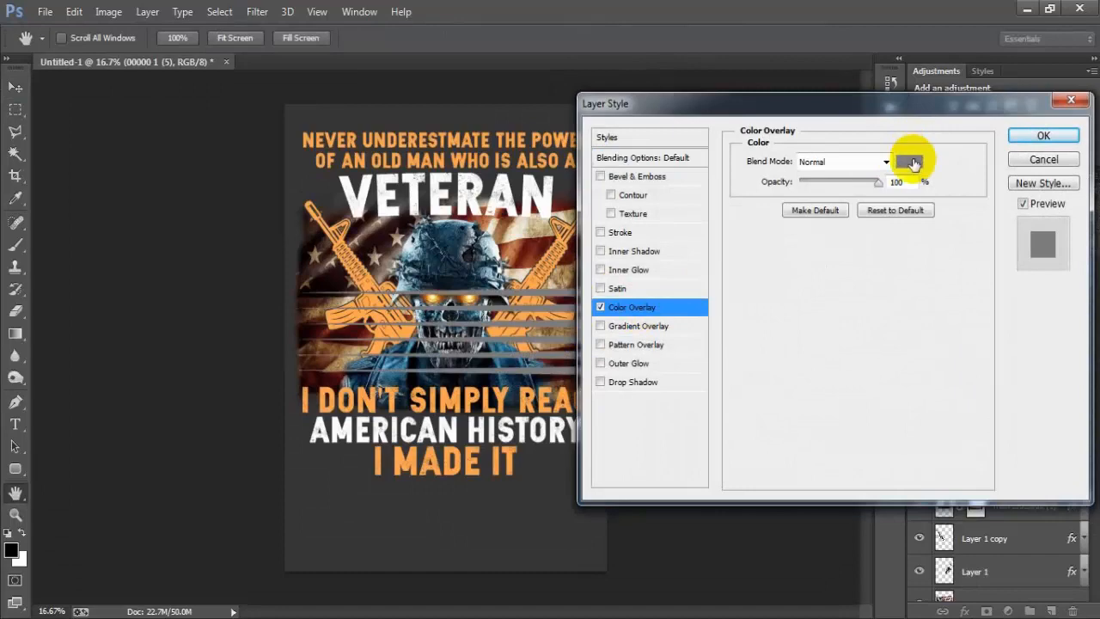
pyautogui.click(913, 163)
pyautogui.click(429, 184)
pyautogui.click(946, 180)
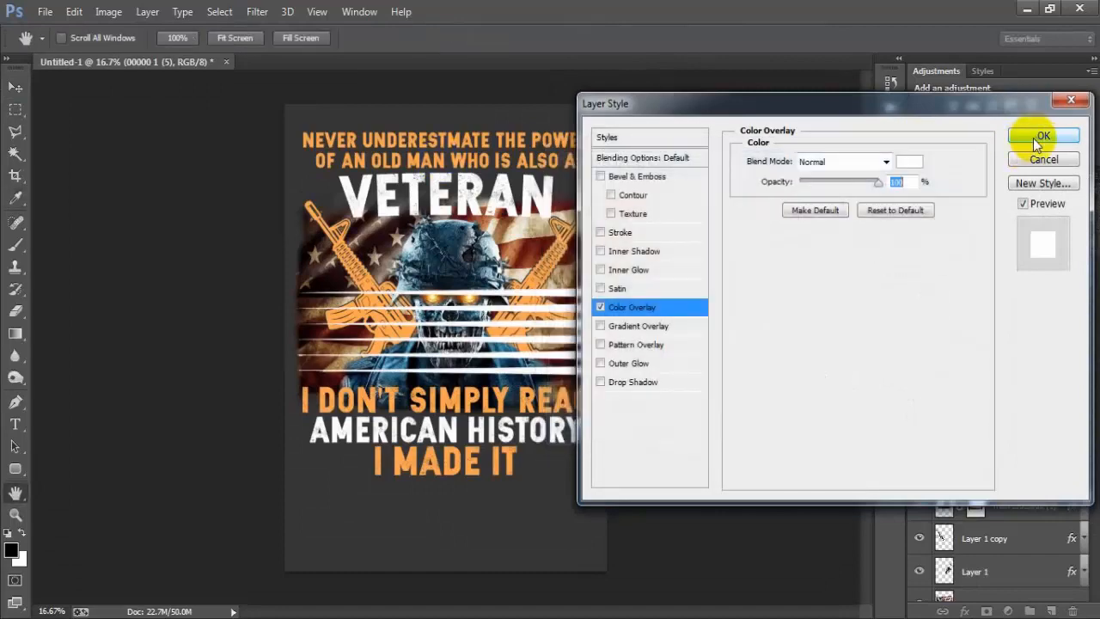
pyautogui.click(1039, 137)
pyautogui.click(1086, 277)
# Step: Scale the white stripes to about 13% width and 16% height and place them directly left of I MADE IT
pyautogui.moveTo(490, 322); pyautogui.dragTo(471, 434)
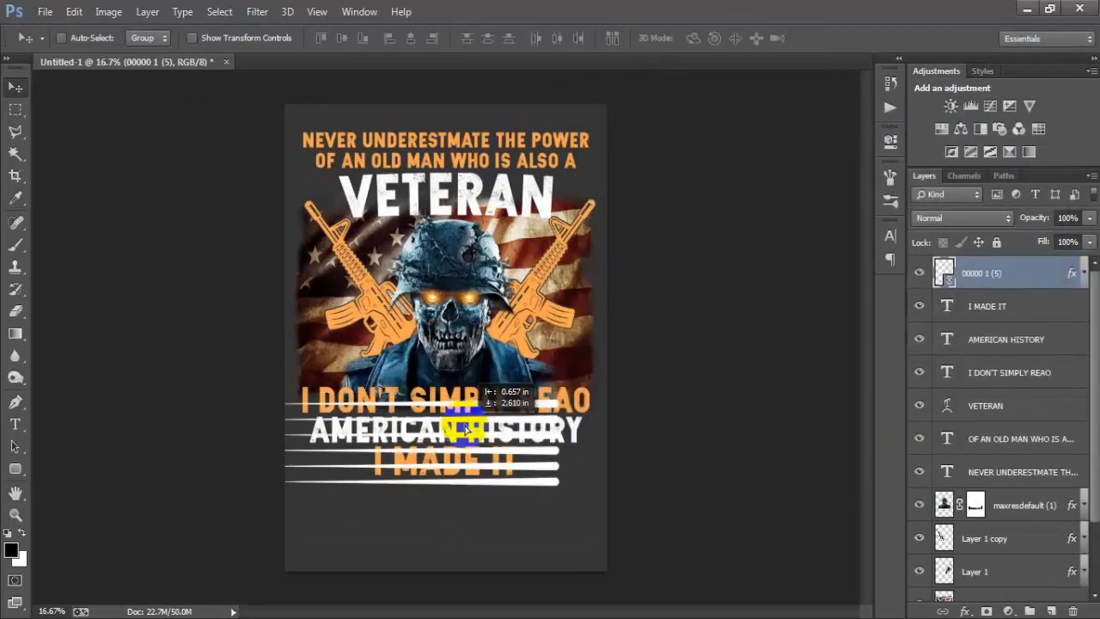
pyautogui.hotkey('ctrl', 't')
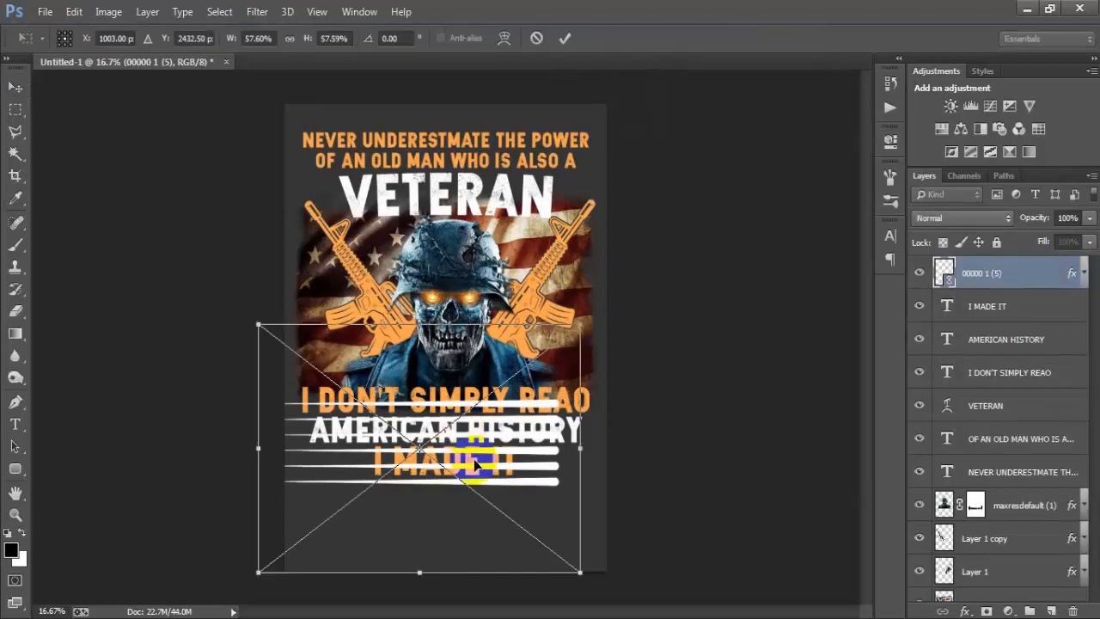
pyautogui.moveTo(576, 573); pyautogui.dragTo(456, 494)
pyautogui.moveTo(447, 456); pyautogui.dragTo(303, 461)
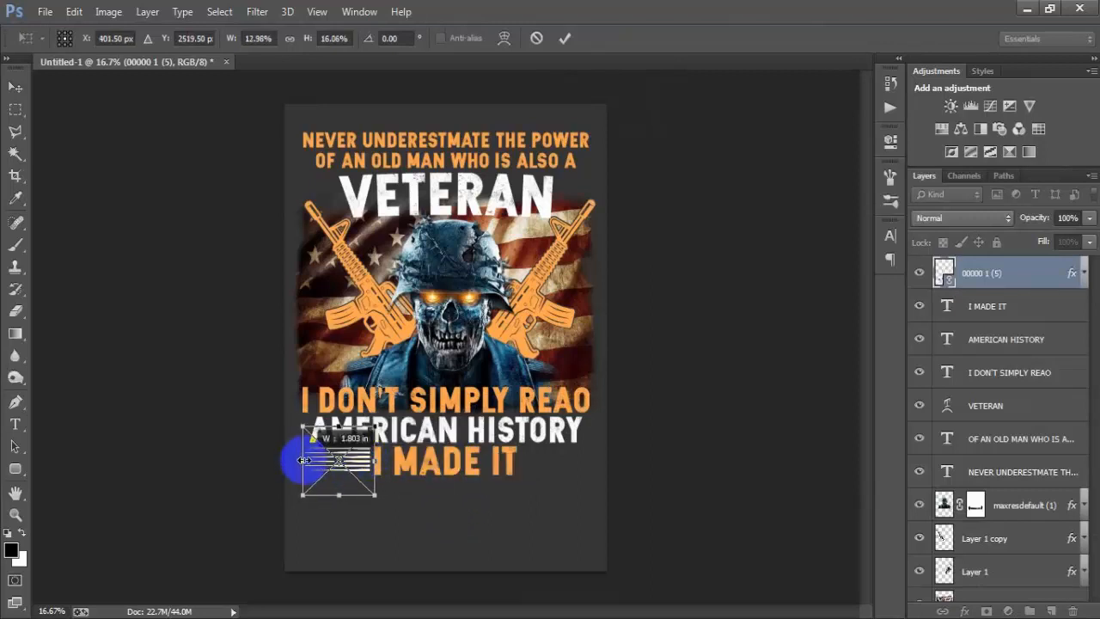
pyautogui.click(564, 38)
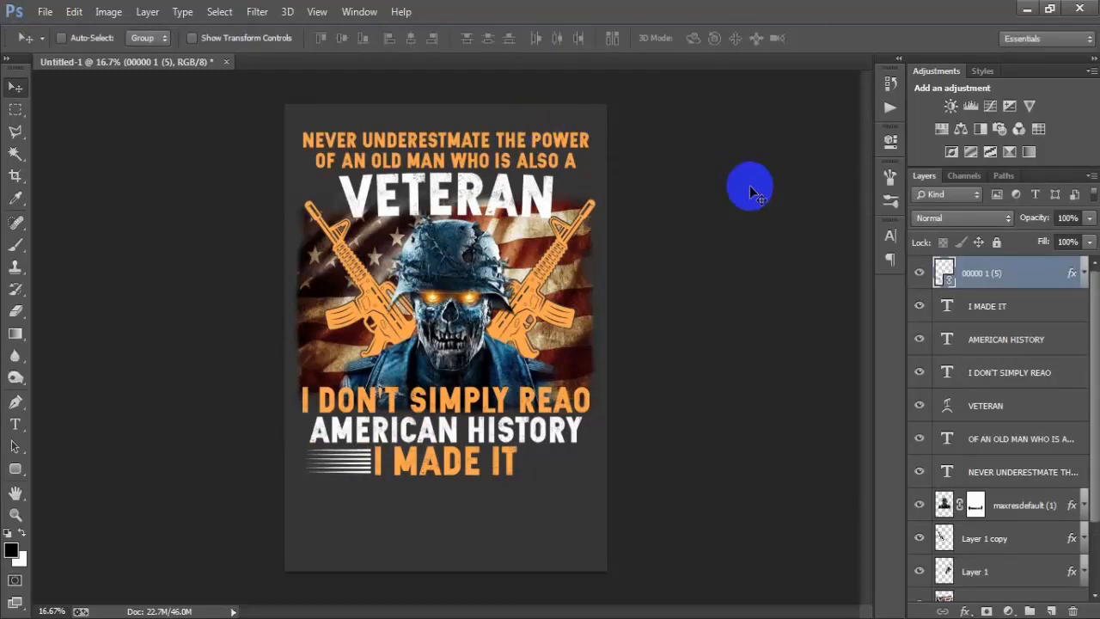
# Step: Duplicate the stripes layer, place the copy directly right of I MADE IT and flip it horizontally
pyautogui.hotkey('ctrl', 'j')
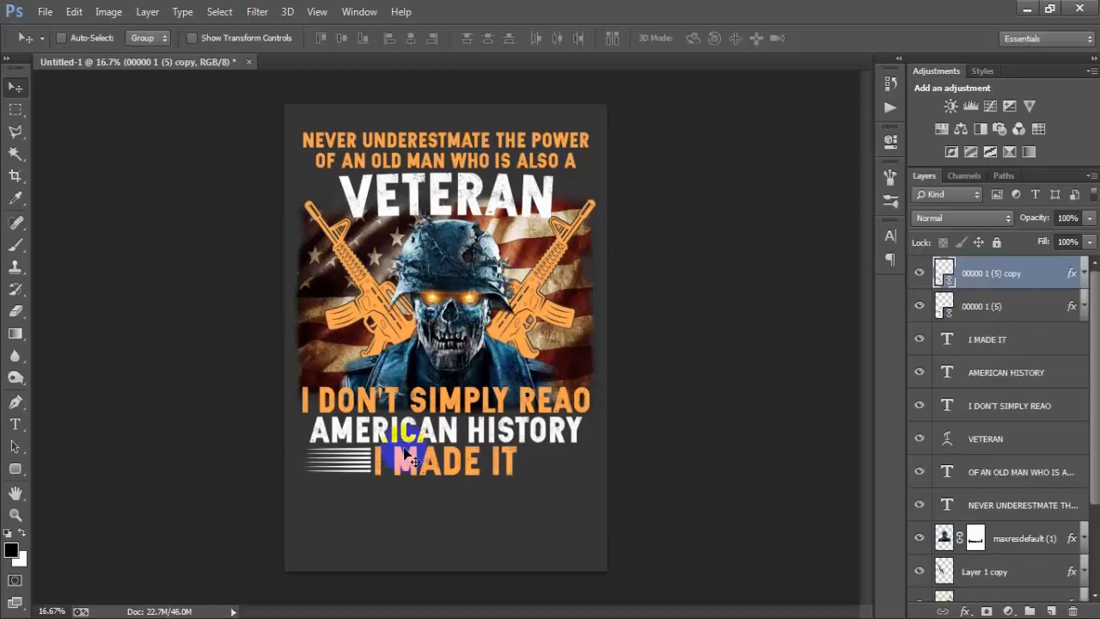
pyautogui.moveTo(373, 467); pyautogui.dragTo(580, 469)
pyautogui.hotkey('ctrl', 't')
pyautogui.rightClick(580, 468)
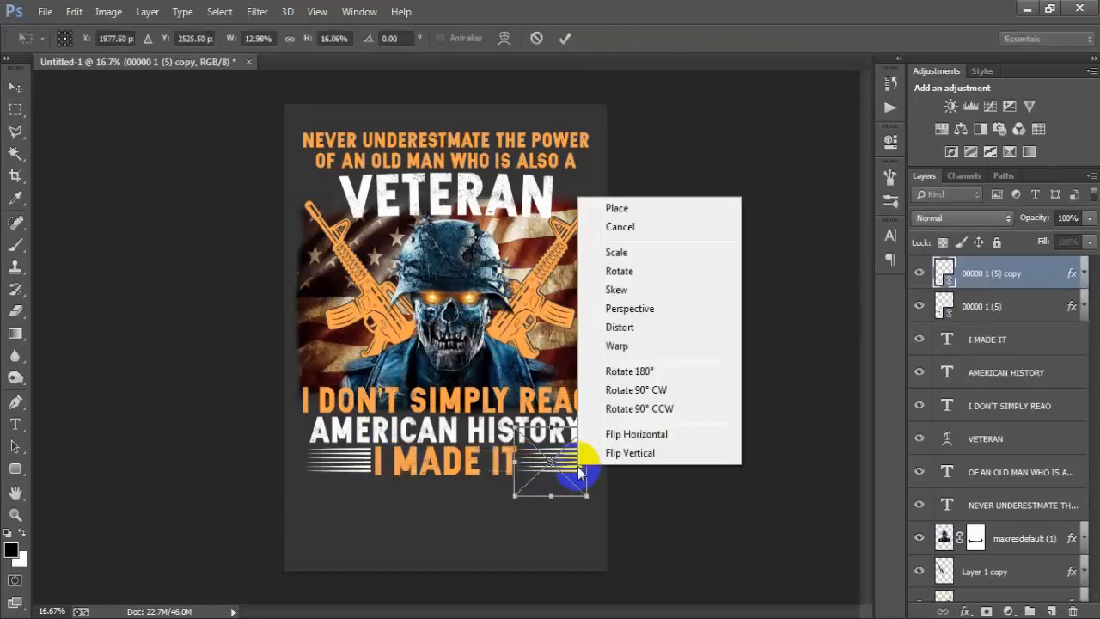
pyautogui.click(627, 431)
pyautogui.click(569, 41)
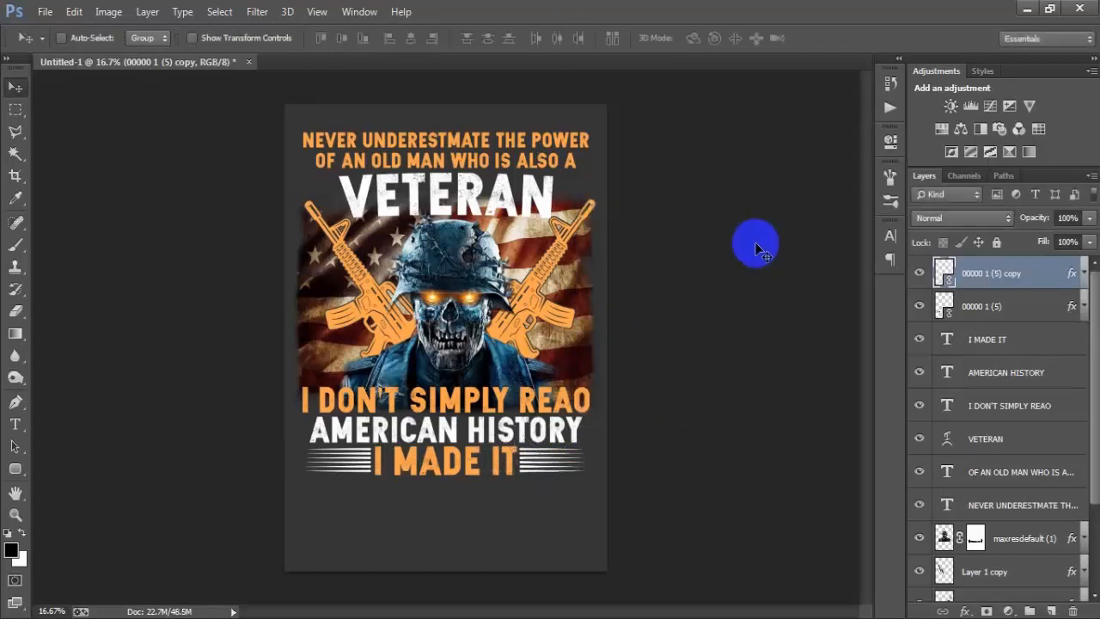
# Step: Place the 28567733 star file as a linked object, shrunk to a small star just left of the word VETERAN
pyautogui.click(45, 11)
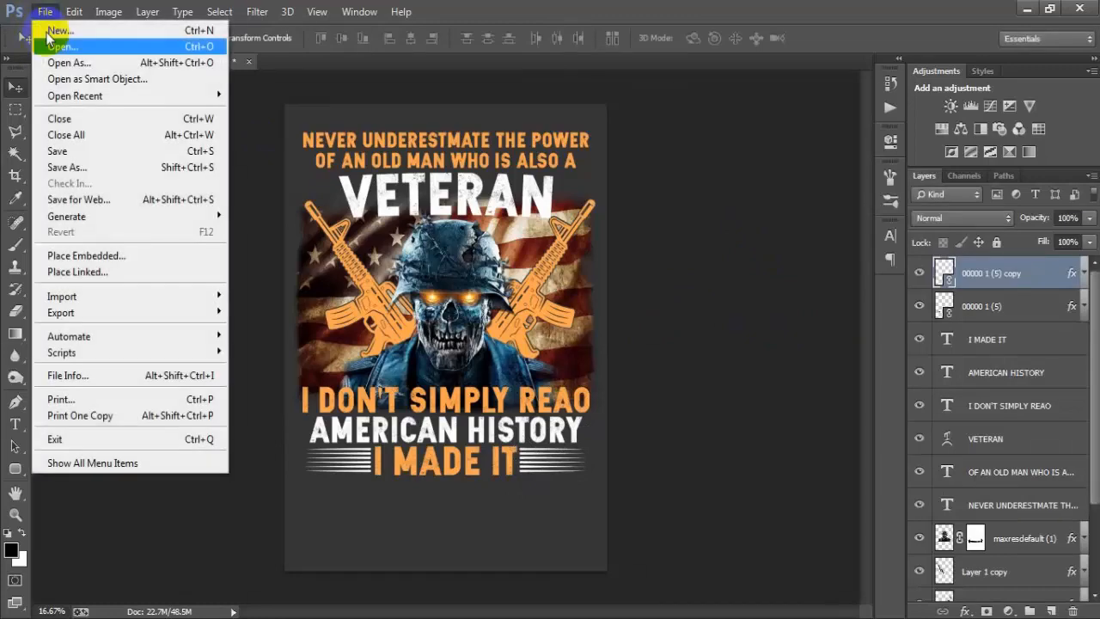
pyautogui.click(93, 272)
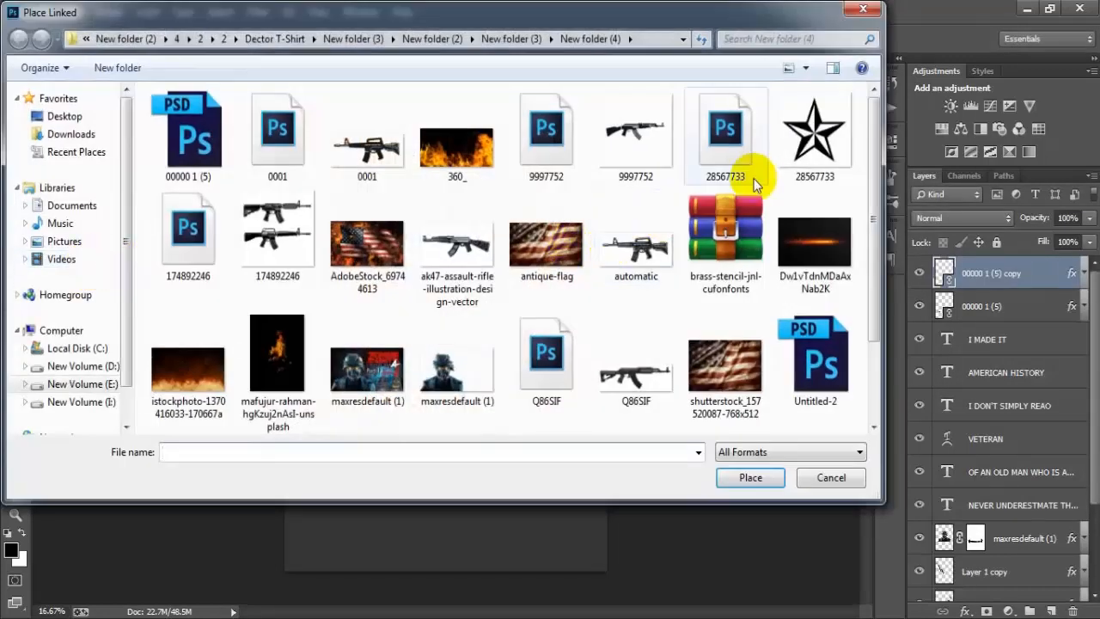
pyautogui.click(746, 179)
pyautogui.click(748, 478)
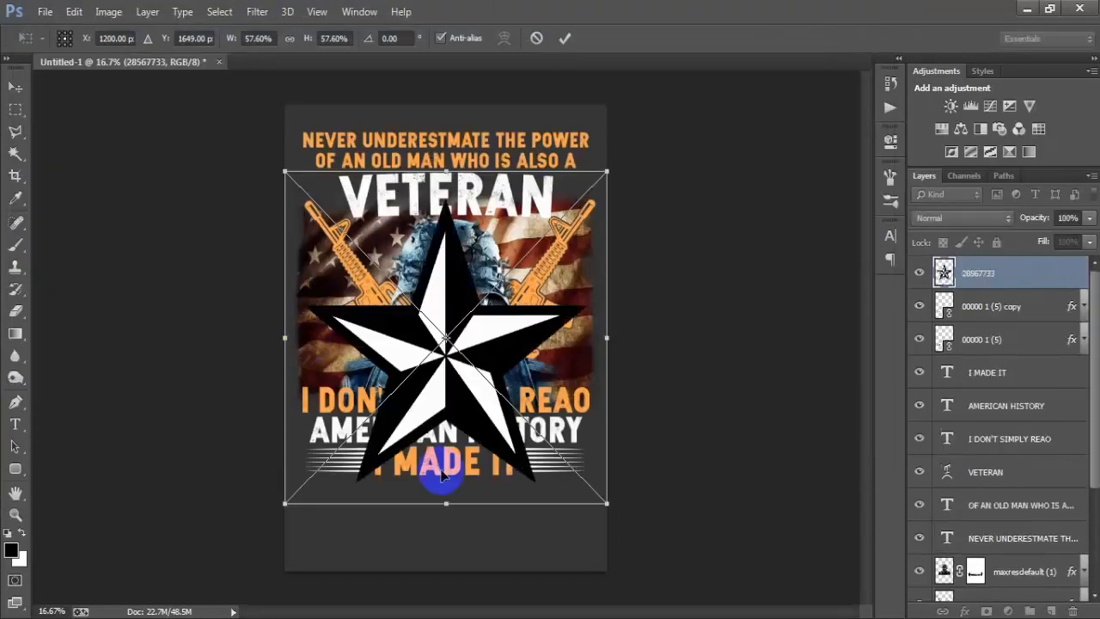
pyautogui.moveTo(598, 512); pyautogui.dragTo(334, 204)
pyautogui.click(566, 37)
pyautogui.click(464, 357)
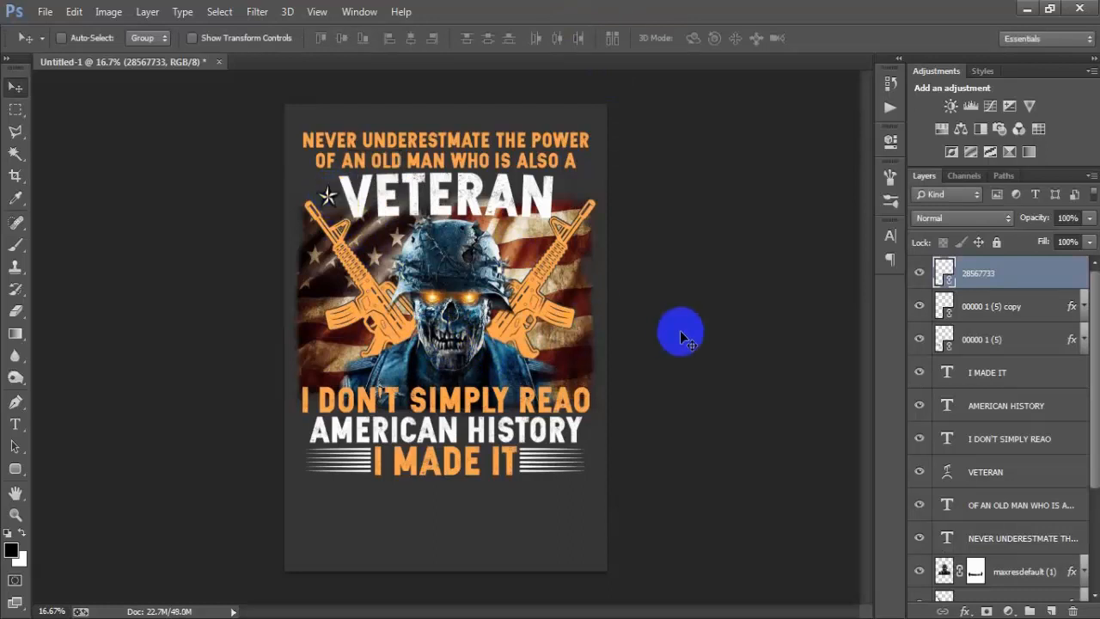
# Step: Scale the star down slightly, then duplicate it and place the copy just right of the word VETERAN
pyautogui.hotkey('ctrl', 't')
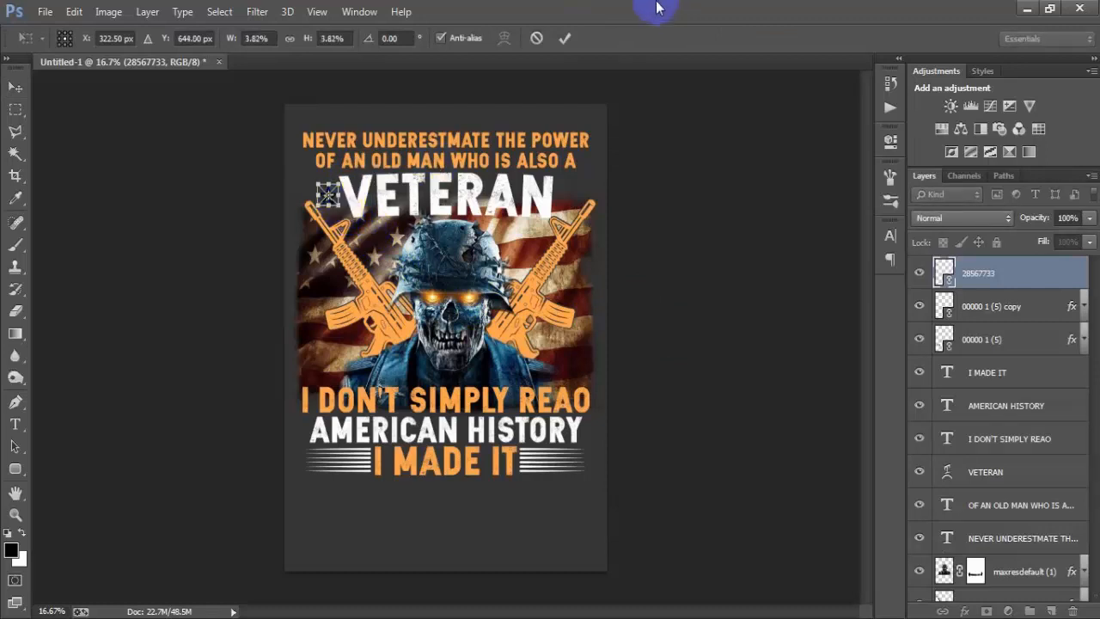
pyautogui.click(564, 38)
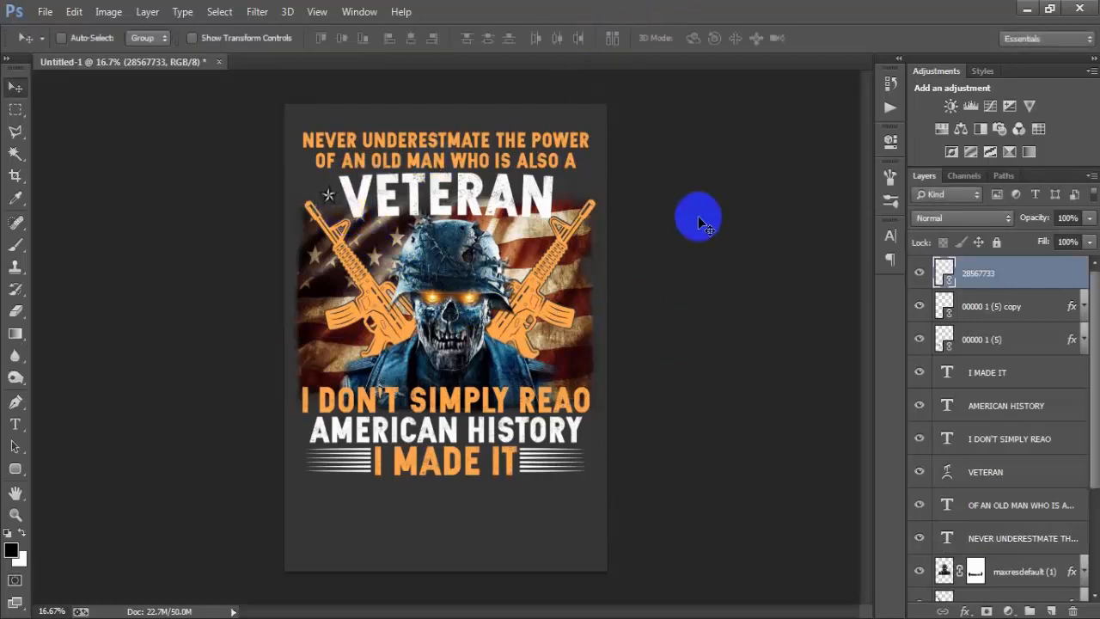
pyautogui.hotkey('ctrl', 'j')
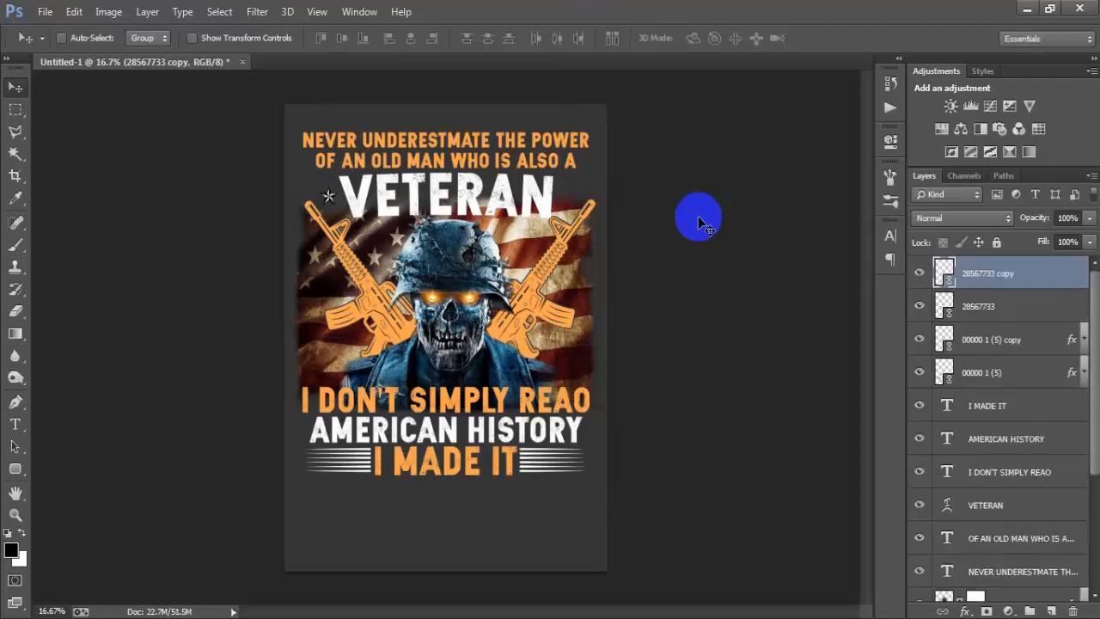
pyautogui.moveTo(349, 199); pyautogui.dragTo(567, 201)
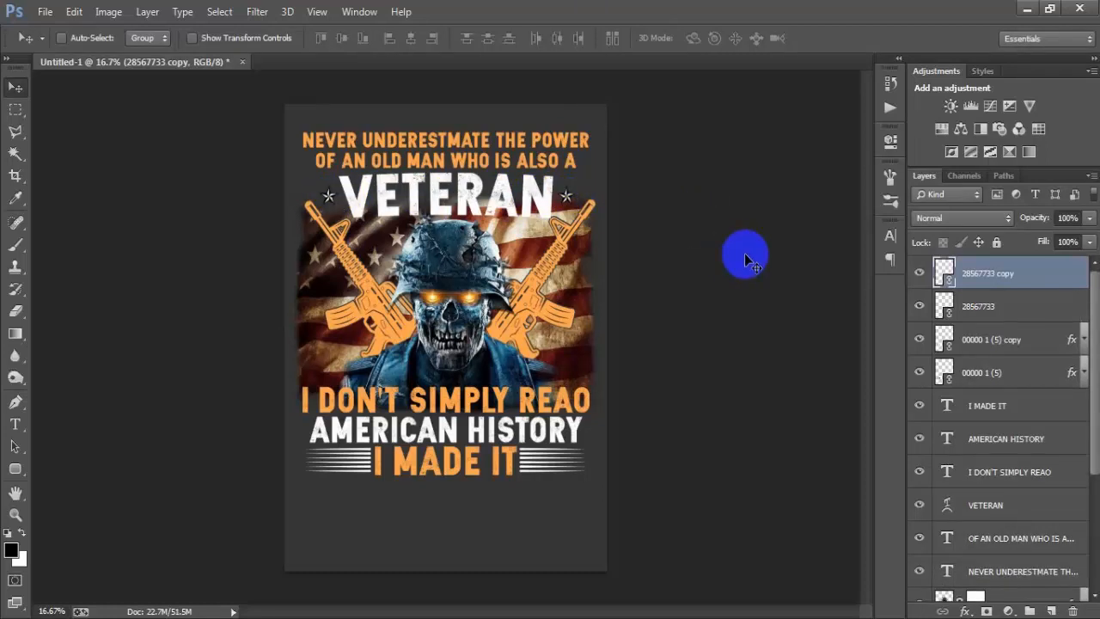
# Step: Select the antique-flag layer and check its contribution by hiding it and showing it again
pyautogui.scroll(-5, 986, 501)
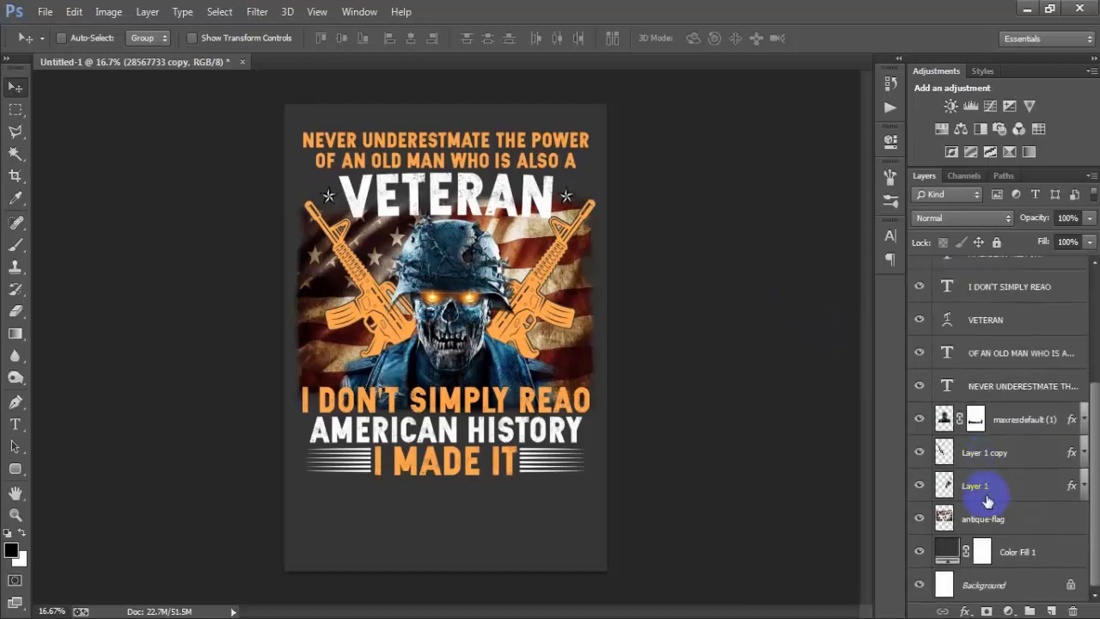
pyautogui.click(1003, 519)
pyautogui.click(919, 518)
pyautogui.click(919, 519)
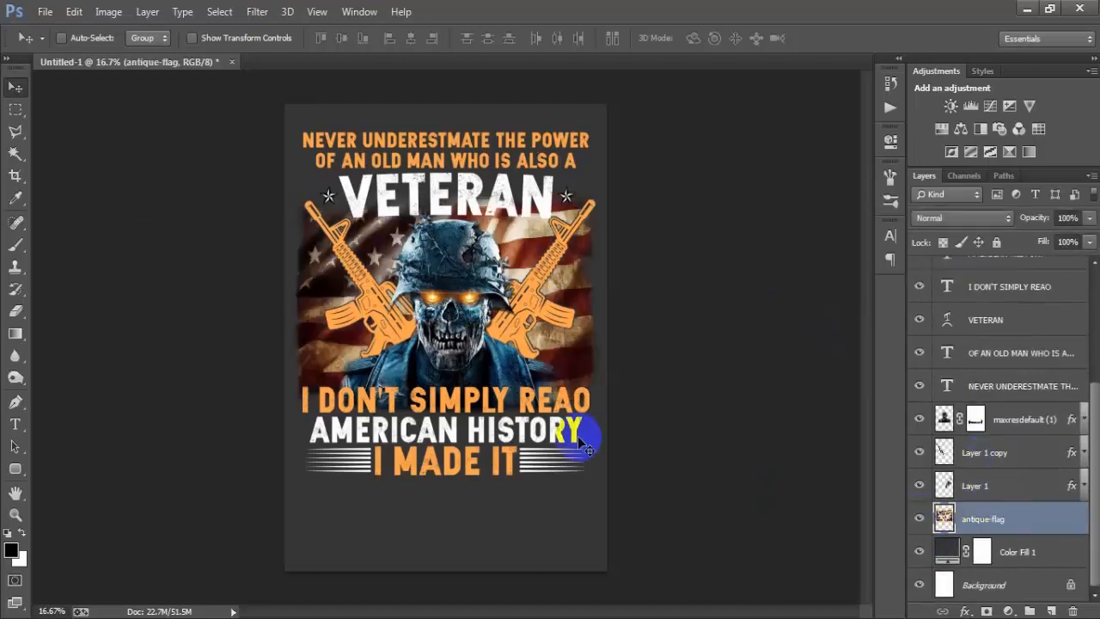
pyautogui.click(38, 19)
pyautogui.click(108, 275)
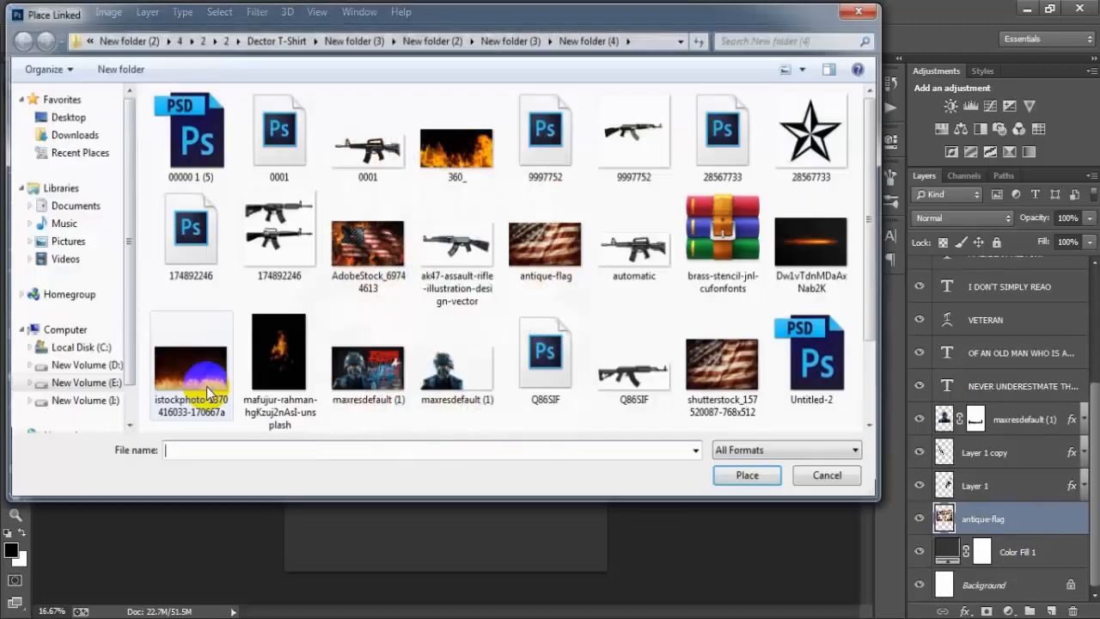
pyautogui.click(229, 389)
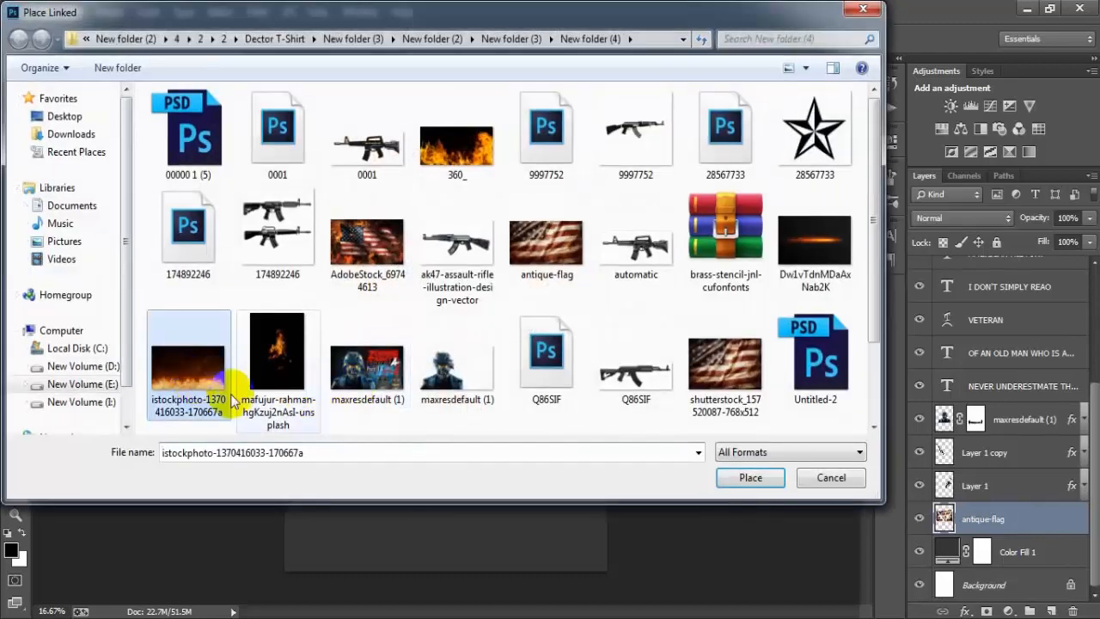
pyautogui.click(757, 478)
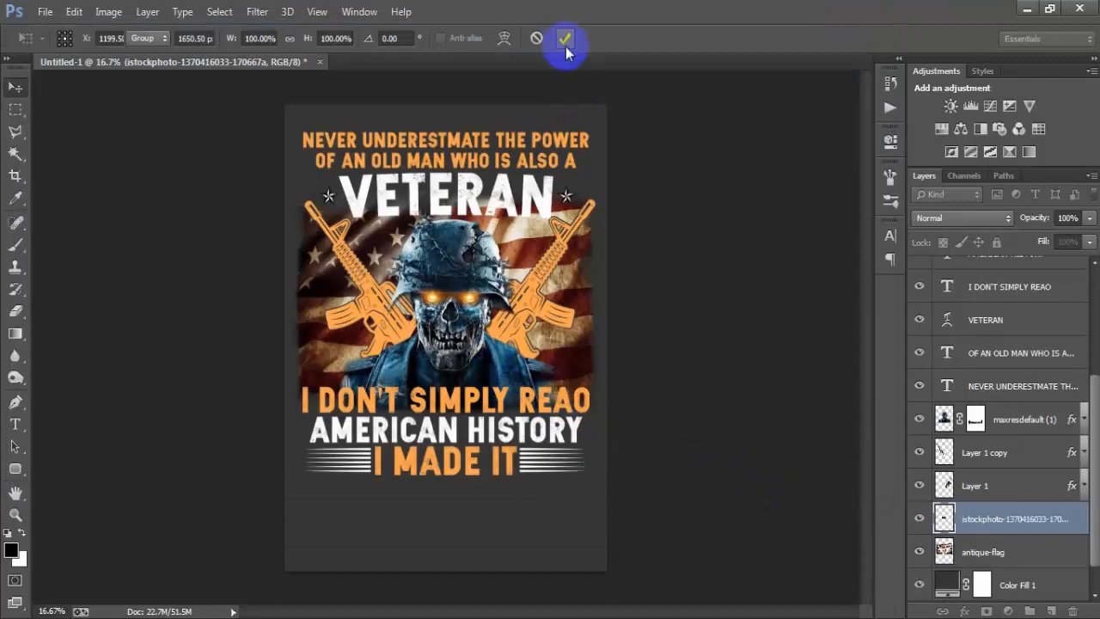
pyautogui.click(564, 38)
pyautogui.press('Delete')
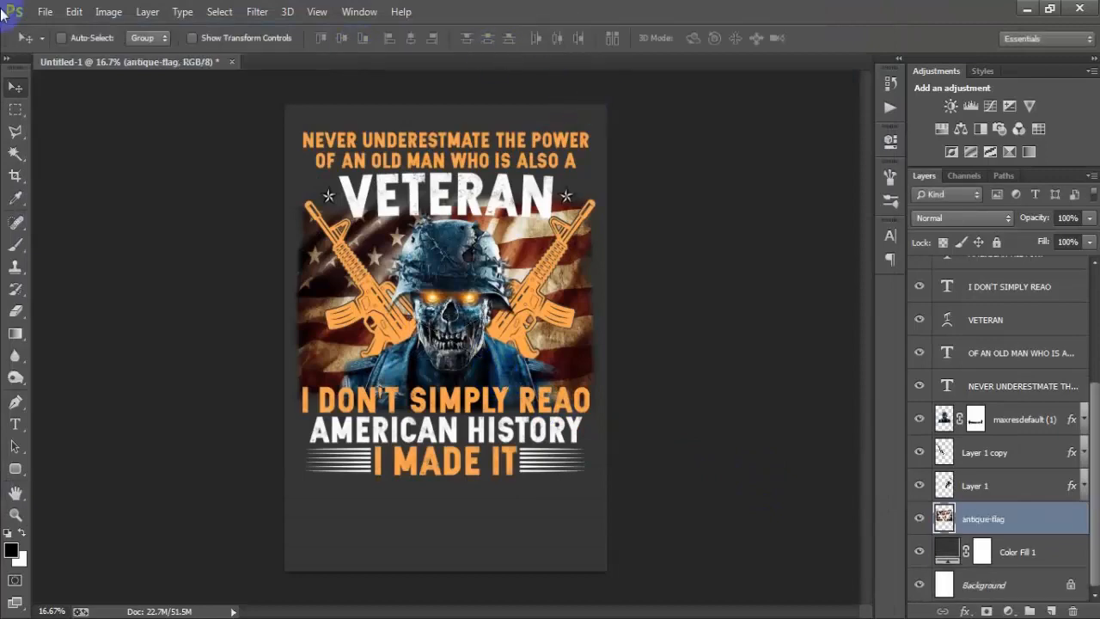
# Step: Place the 360_ fire image as a linked object above antique-flag, stretched to cover the flag area from VETERAN down to I DON'T SIMPLY REAO
pyautogui.click(45, 11)
pyautogui.click(138, 271)
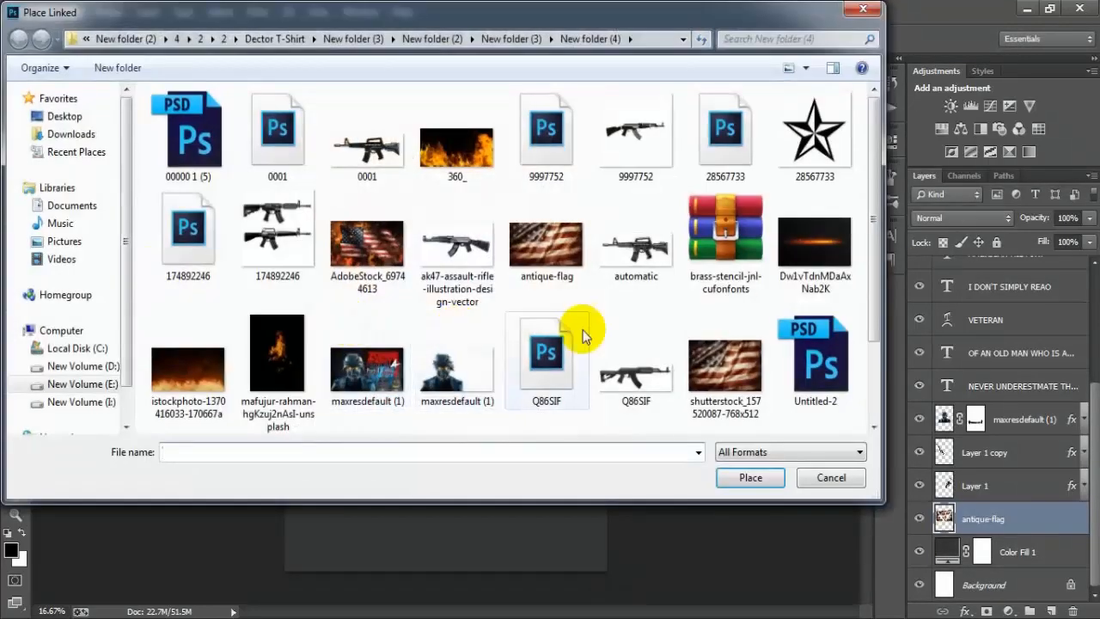
pyautogui.click(482, 160)
pyautogui.click(755, 477)
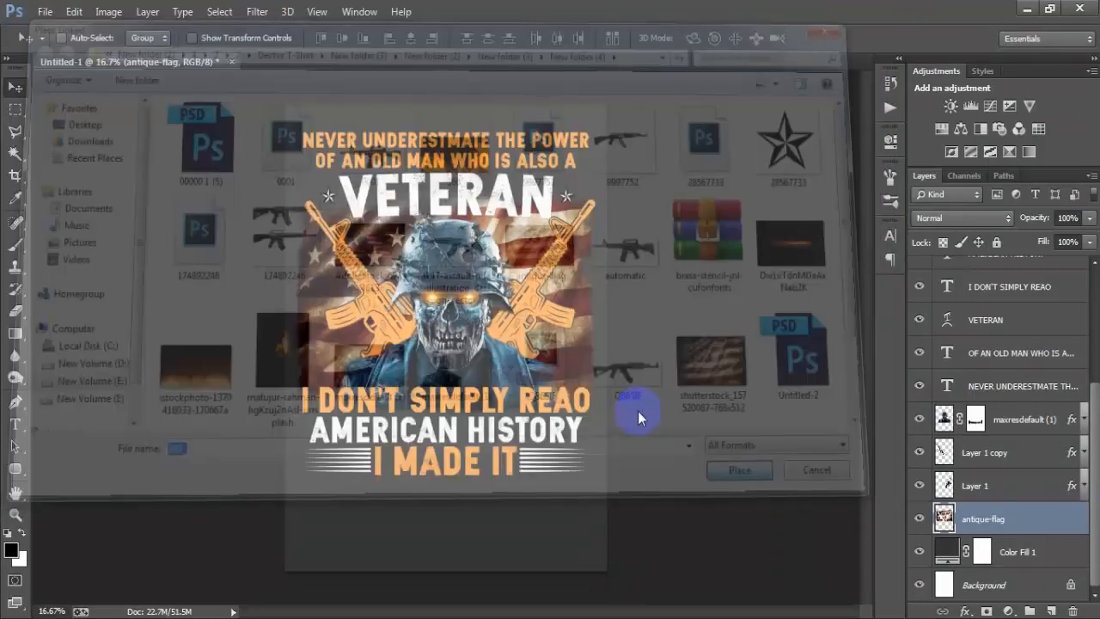
pyautogui.moveTo(498, 366); pyautogui.dragTo(591, 411)
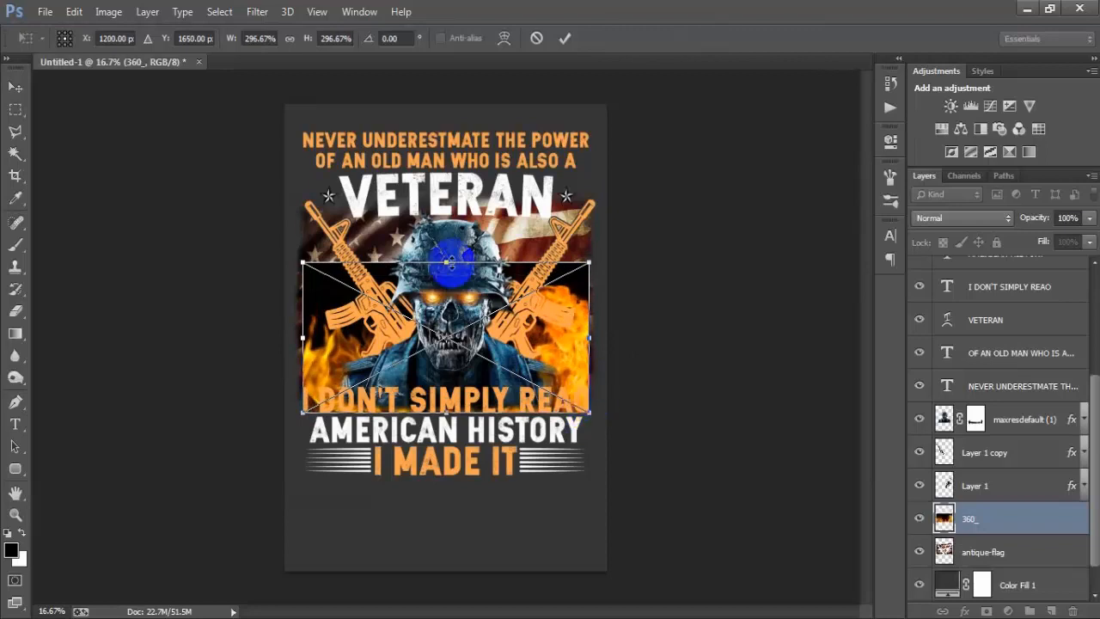
pyautogui.moveTo(448, 263); pyautogui.dragTo(450, 242)
pyautogui.moveTo(452, 216)
pyautogui.mouseDown()
pyautogui.moveTo(442, 214)
pyautogui.moveTo(449, 200)
pyautogui.mouseUp()
pyautogui.hotkey('ctrl', 'z')
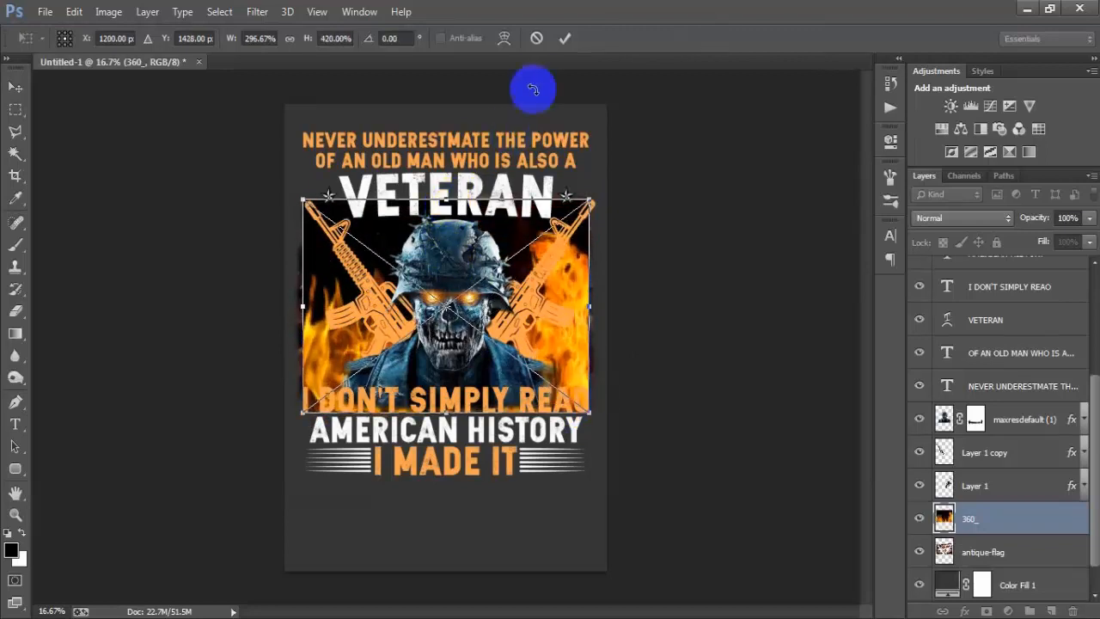
pyautogui.click(565, 38)
# Step: Rasterize the 360_ fire layer and set its blend mode to Screen
pyautogui.rightClick(999, 526)
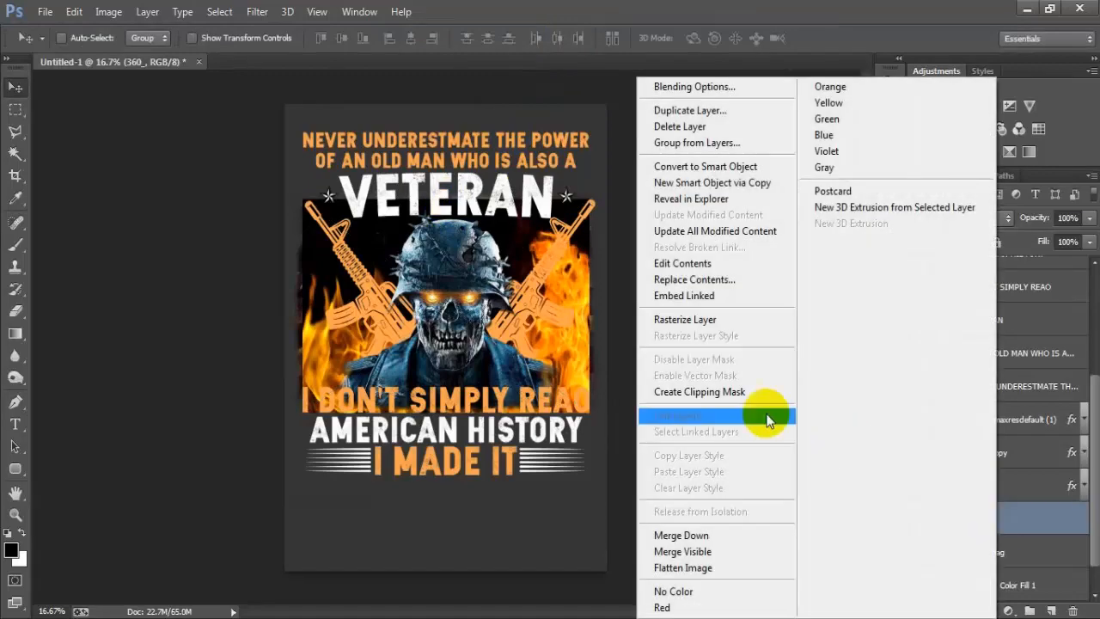
pyautogui.click(709, 316)
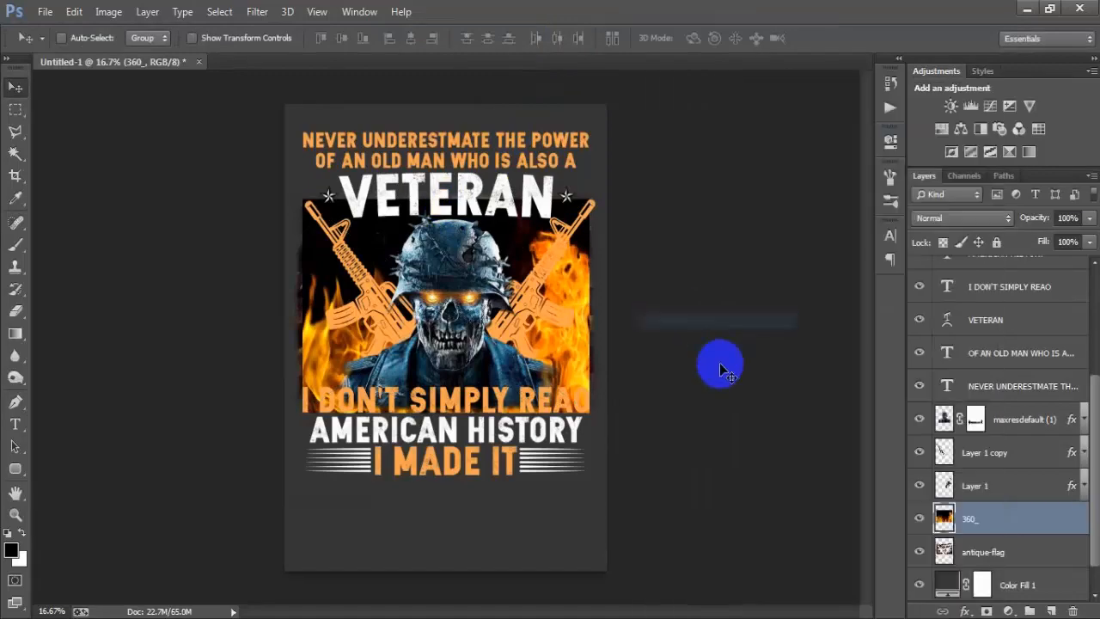
pyautogui.click(947, 217)
pyautogui.click(946, 134)
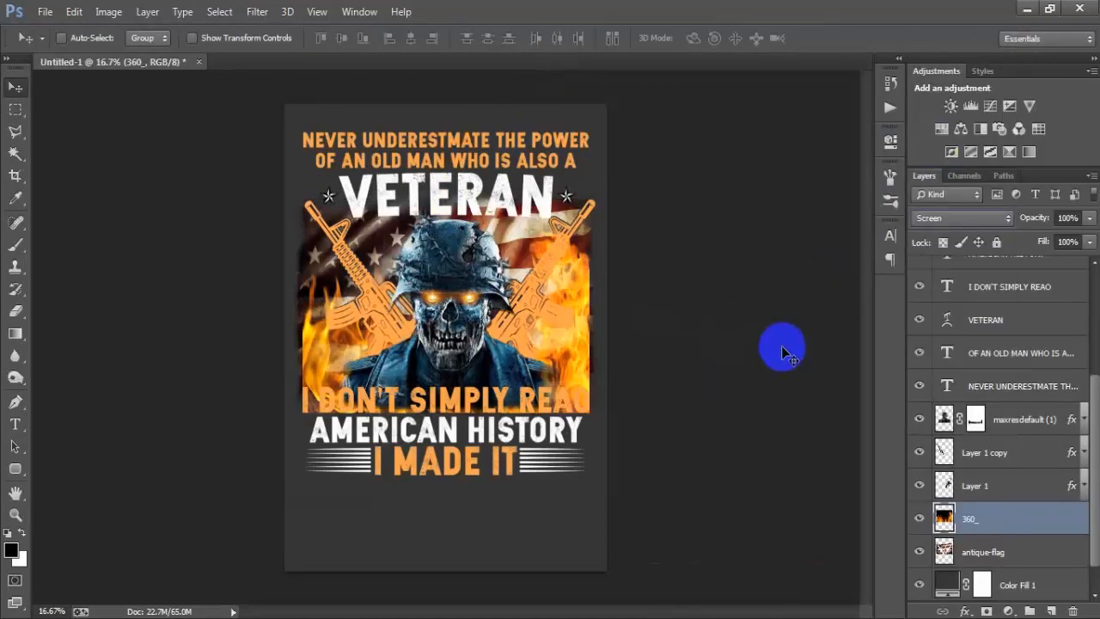
# Step: Try other blend modes such as Linear Burn on the 360_ fire layer and return it to Screen
pyautogui.hotkey('shift', '-')
pyautogui.hotkey('shift', '-')
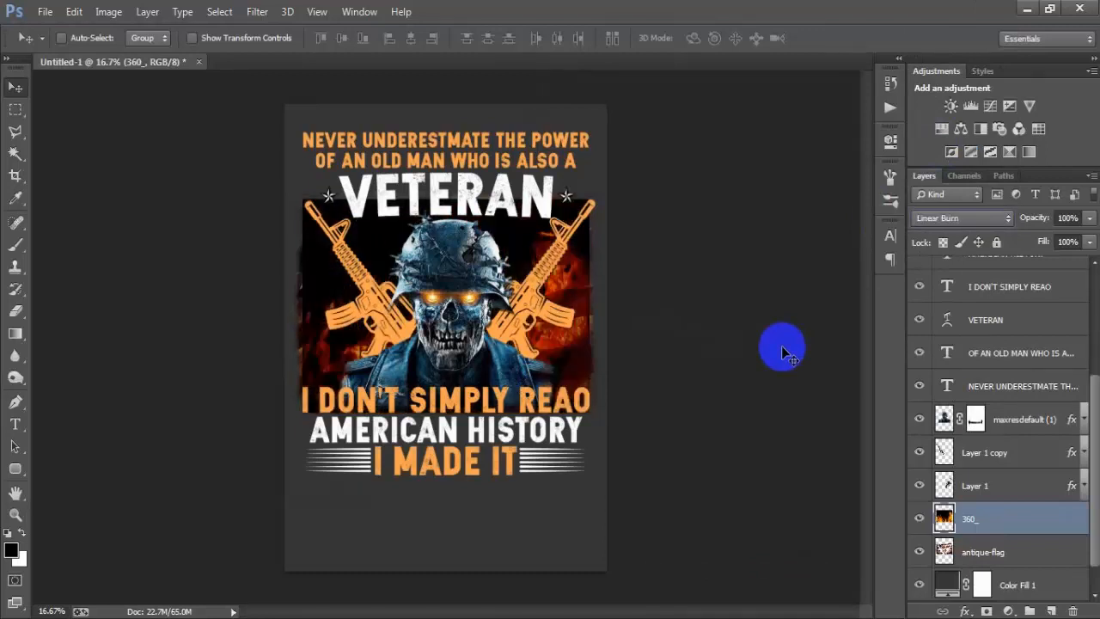
pyautogui.hotkey('shift', '+')
pyautogui.hotkey('shift', '+')
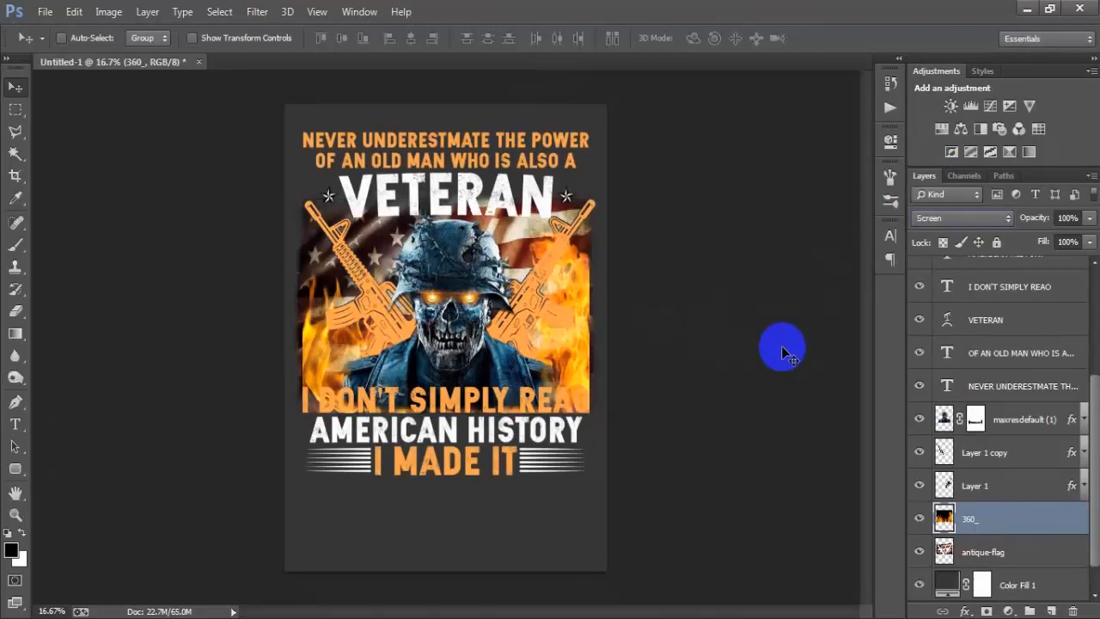
# Step: Mask the 360_ layer, brush away the fire's hard edges at 78% brush opacity, and set the layer's opacity to 78%
pyautogui.click(985, 611)
pyautogui.click(20, 249)
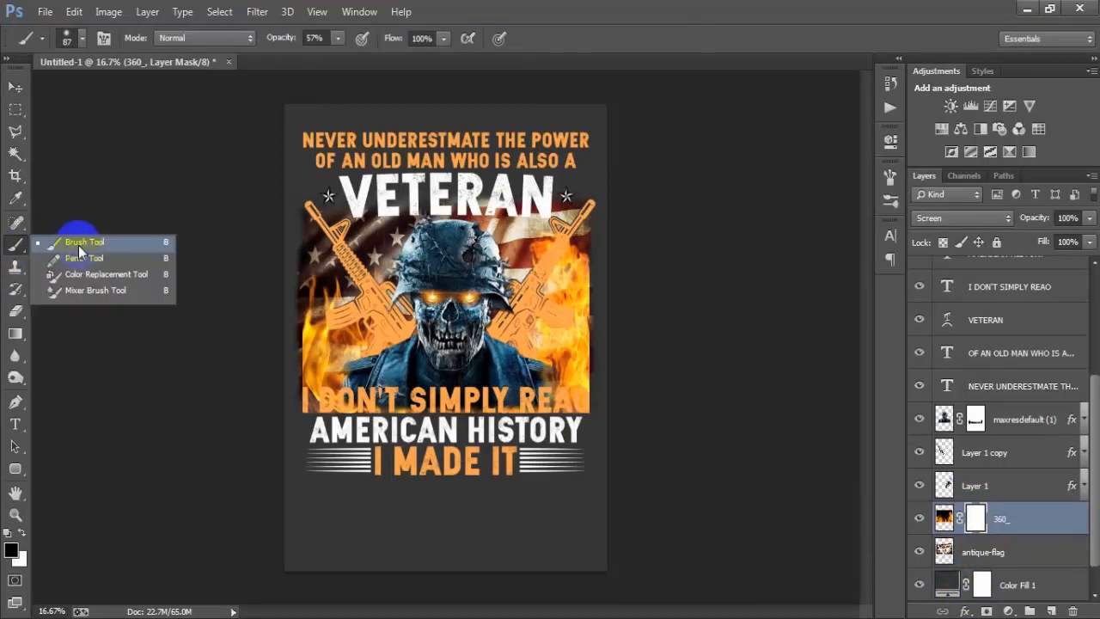
pyautogui.click(79, 240)
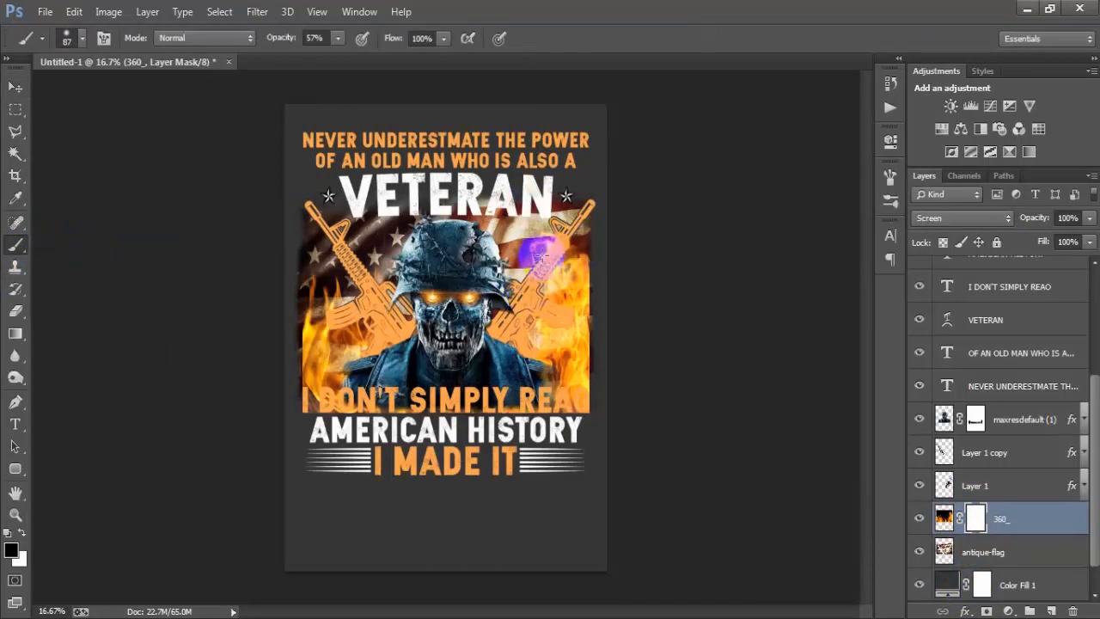
pyautogui.click(338, 39)
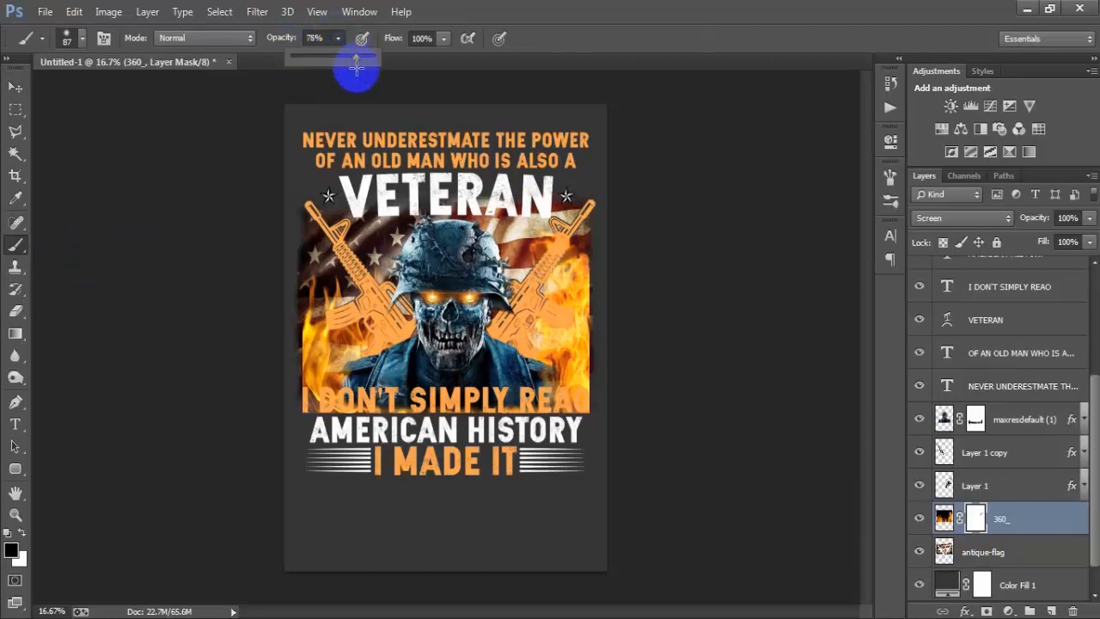
pyautogui.click(534, 267)
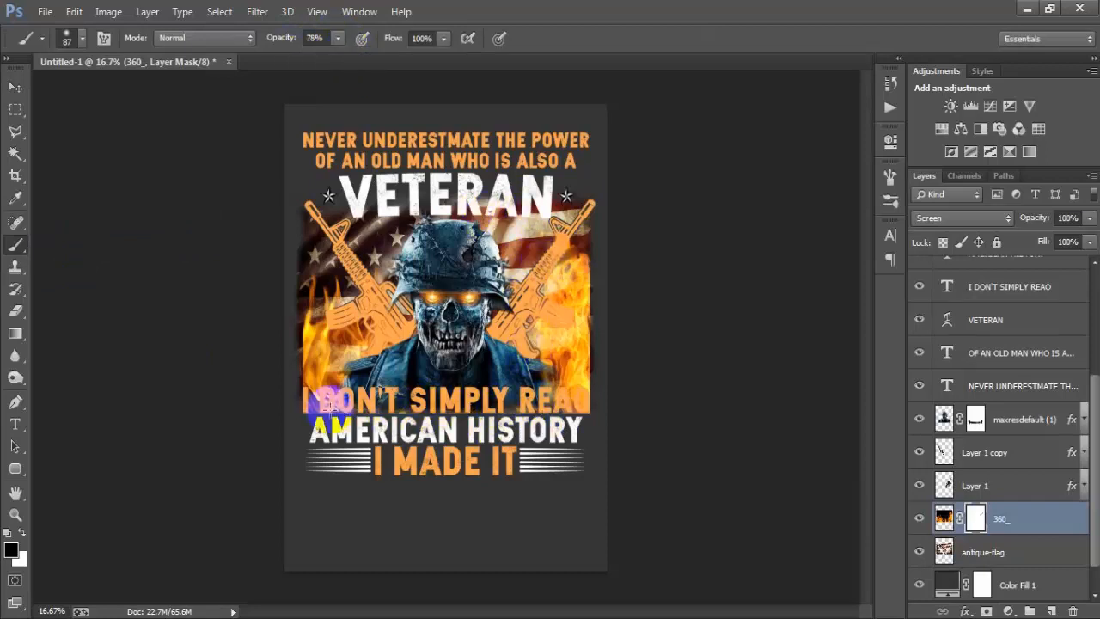
pyautogui.moveTo(326, 402)
pyautogui.mouseDown()
pyautogui.moveTo(297, 319)
pyautogui.moveTo(290, 386)
pyautogui.moveTo(303, 376)
pyautogui.mouseUp()
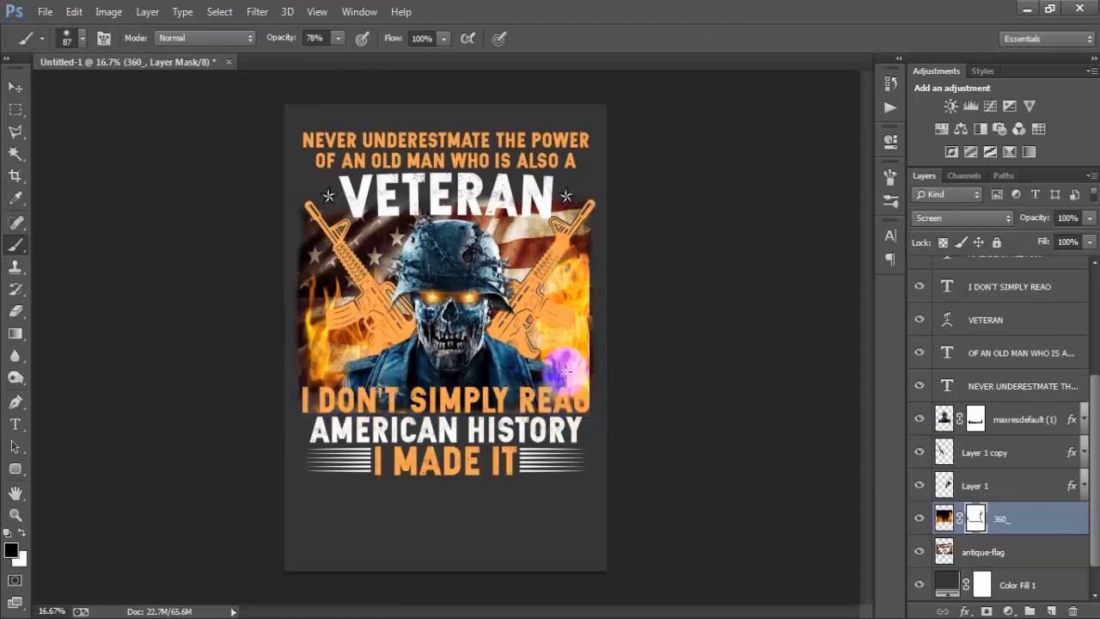
pyautogui.moveTo(563, 371)
pyautogui.mouseDown()
pyautogui.moveTo(591, 387)
pyautogui.moveTo(589, 400)
pyautogui.moveTo(597, 365)
pyautogui.moveTo(587, 265)
pyautogui.moveTo(586, 406)
pyautogui.moveTo(538, 387)
pyautogui.moveTo(562, 402)
pyautogui.mouseUp()
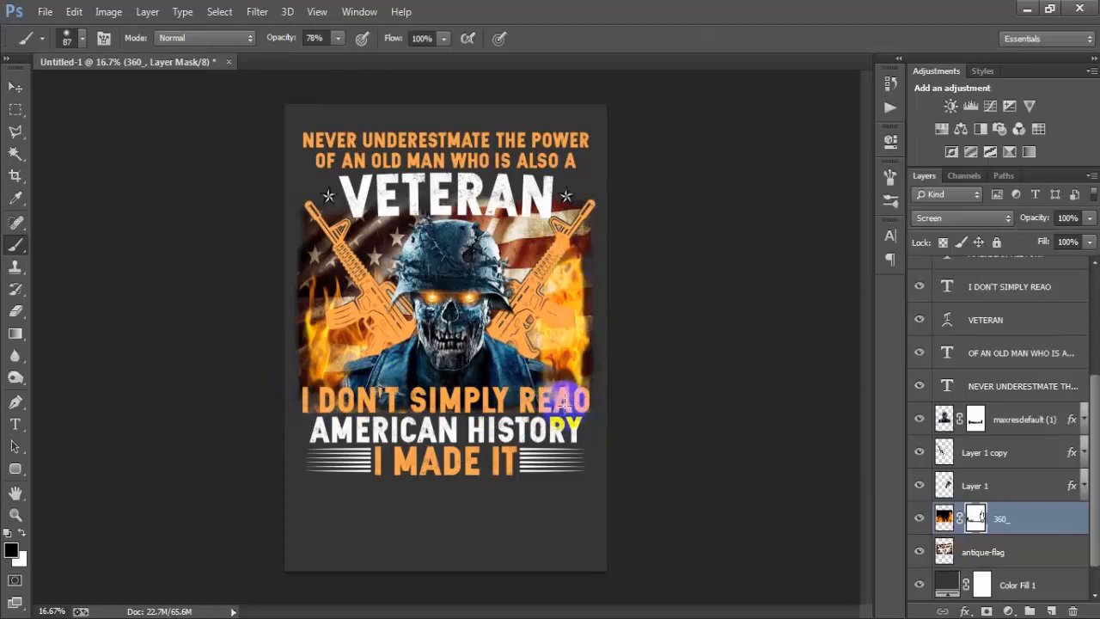
pyautogui.moveTo(591, 355)
pyautogui.mouseDown()
pyautogui.moveTo(577, 331)
pyautogui.moveTo(675, 380)
pyautogui.moveTo(619, 330)
pyautogui.moveTo(632, 331)
pyautogui.moveTo(580, 332)
pyautogui.moveTo(586, 347)
pyautogui.moveTo(599, 328)
pyautogui.moveTo(591, 278)
pyautogui.mouseUp()
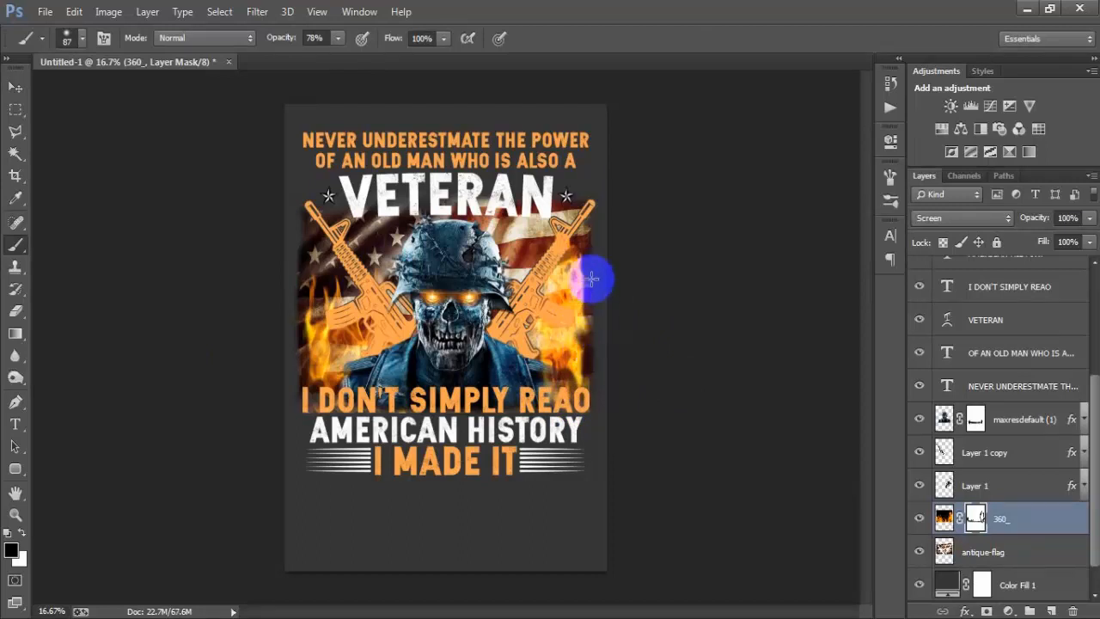
pyautogui.click(16, 87)
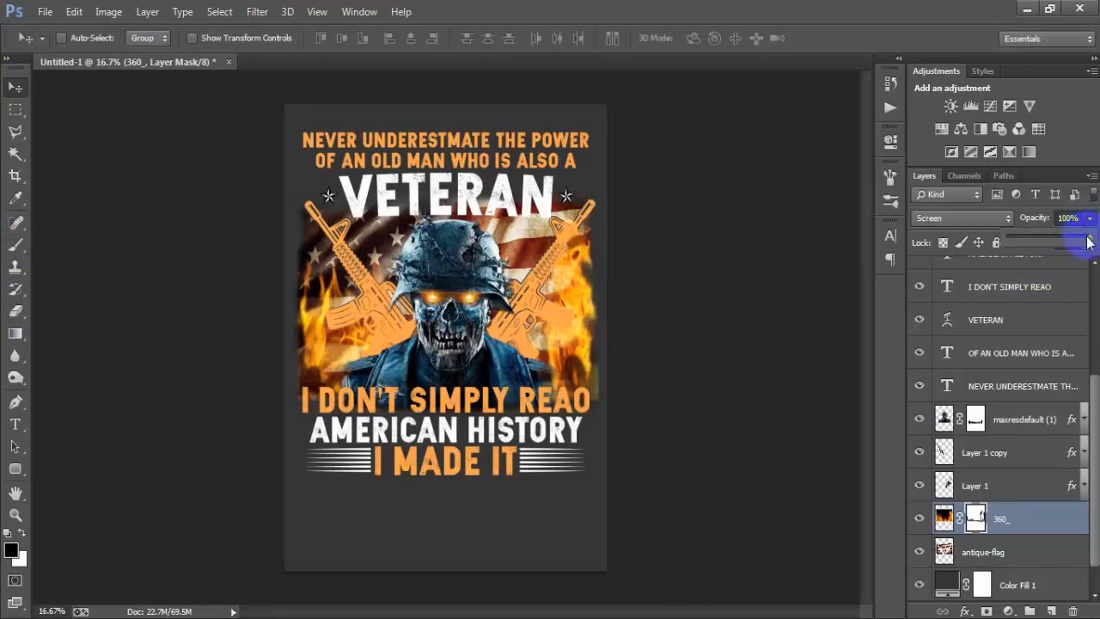
pyautogui.moveTo(1082, 247); pyautogui.dragTo(1080, 247)
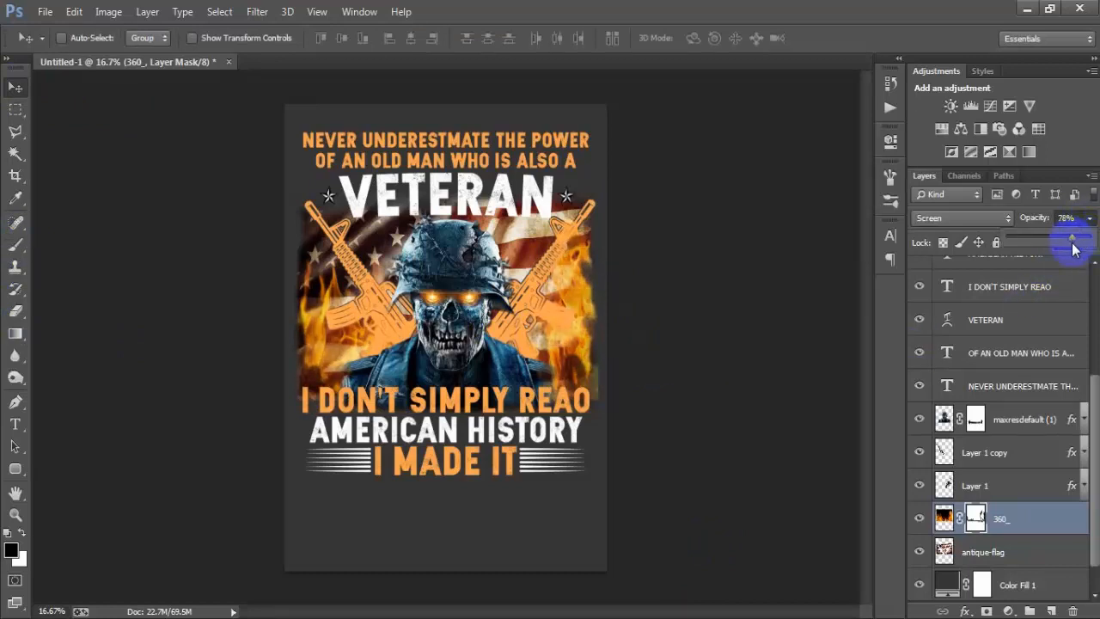
# Step: Place the tall unsplash campfire photo as a linked object directly above the maxresdefault (1) layer at its default size
pyautogui.click(1025, 427)
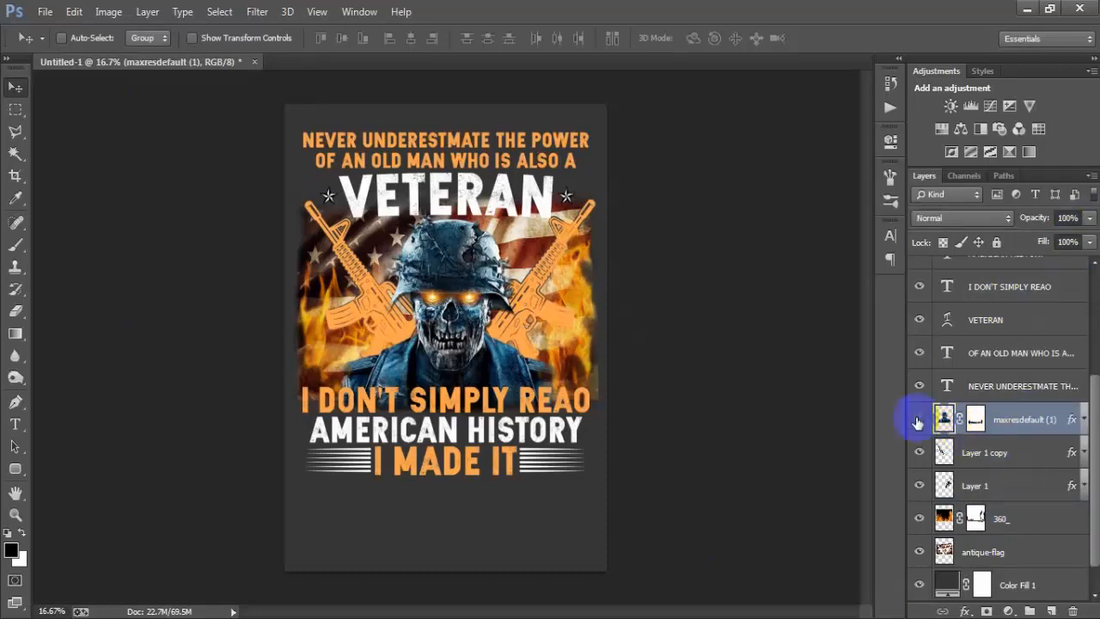
pyautogui.click(45, 11)
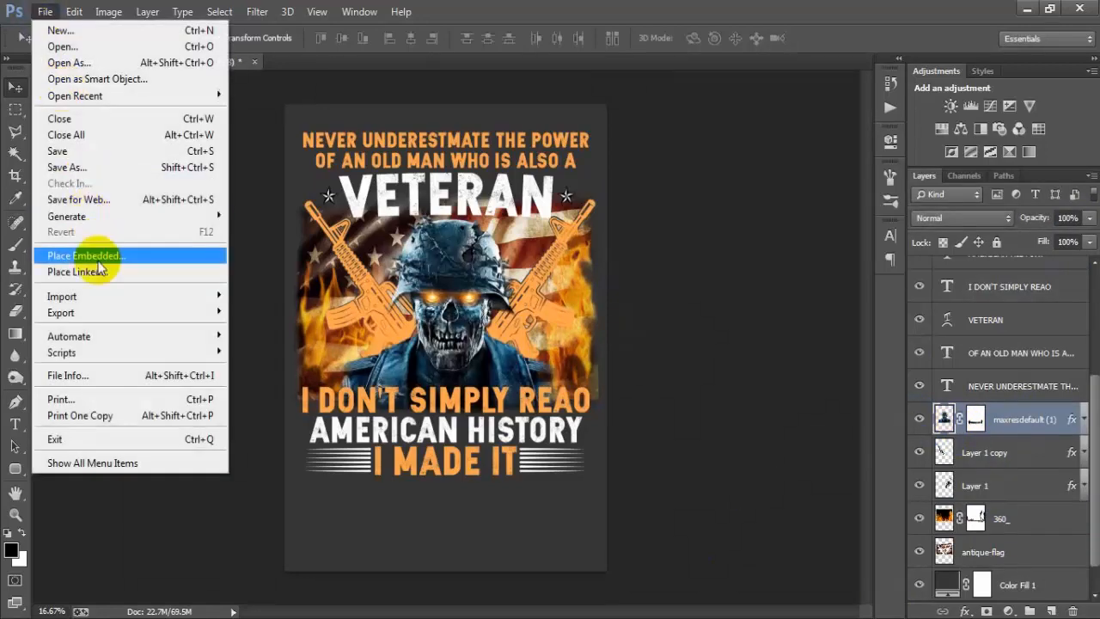
pyautogui.click(78, 271)
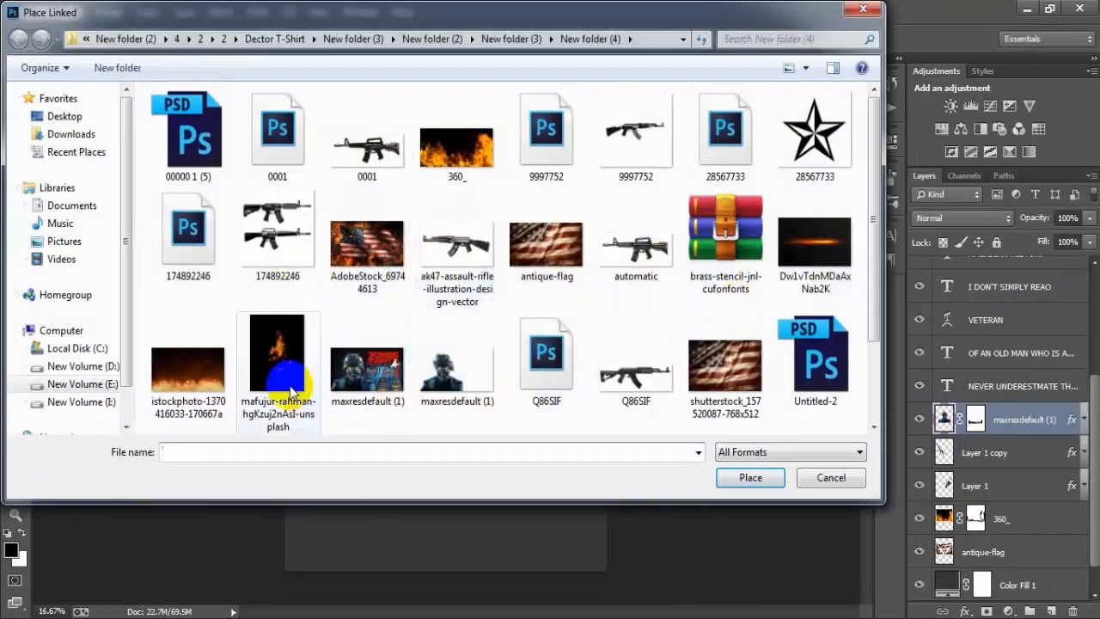
pyautogui.click(290, 391)
pyautogui.click(748, 477)
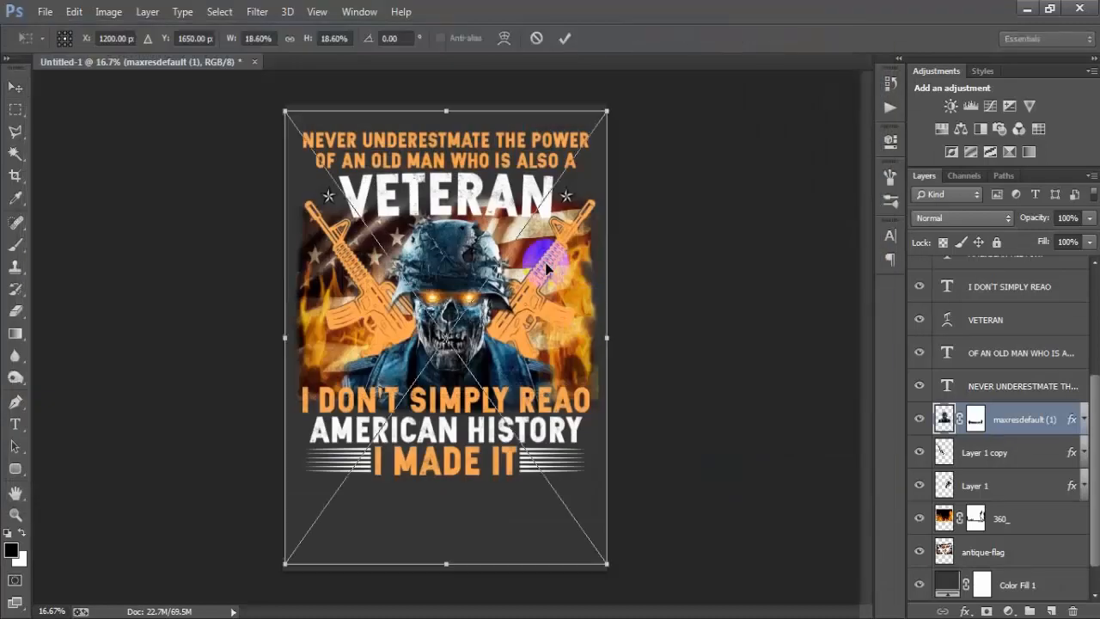
pyautogui.click(565, 37)
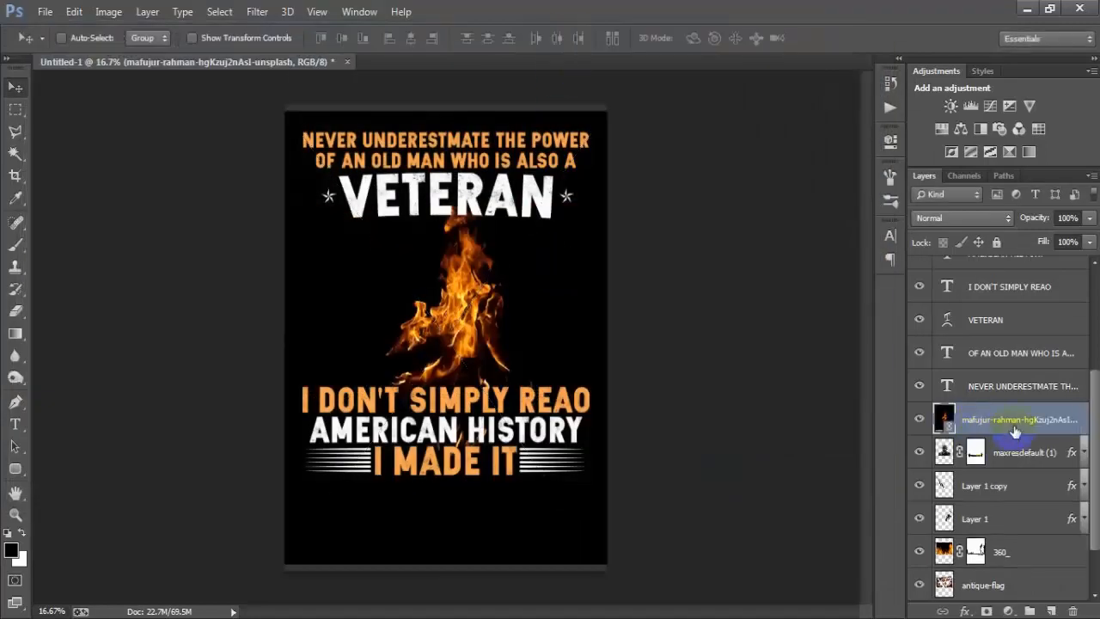
# Step: Rasterize the campfire layer and set its blend mode to Screen
pyautogui.rightClick(1015, 430)
pyautogui.click(737, 315)
pyautogui.click(958, 218)
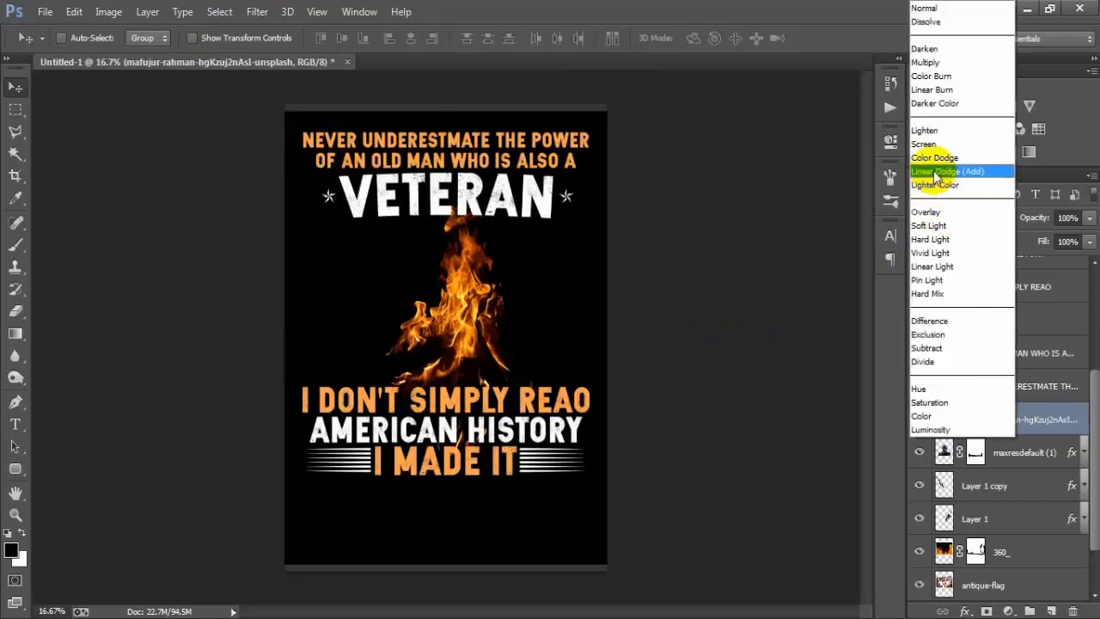
pyautogui.click(925, 146)
# Step: Shrink the campfire to a small flame just above REAO, then duplicate it twice and place the copies above I DON'T
pyautogui.moveTo(469, 336); pyautogui.dragTo(539, 371)
pyautogui.hotkey('ctrl', 't')
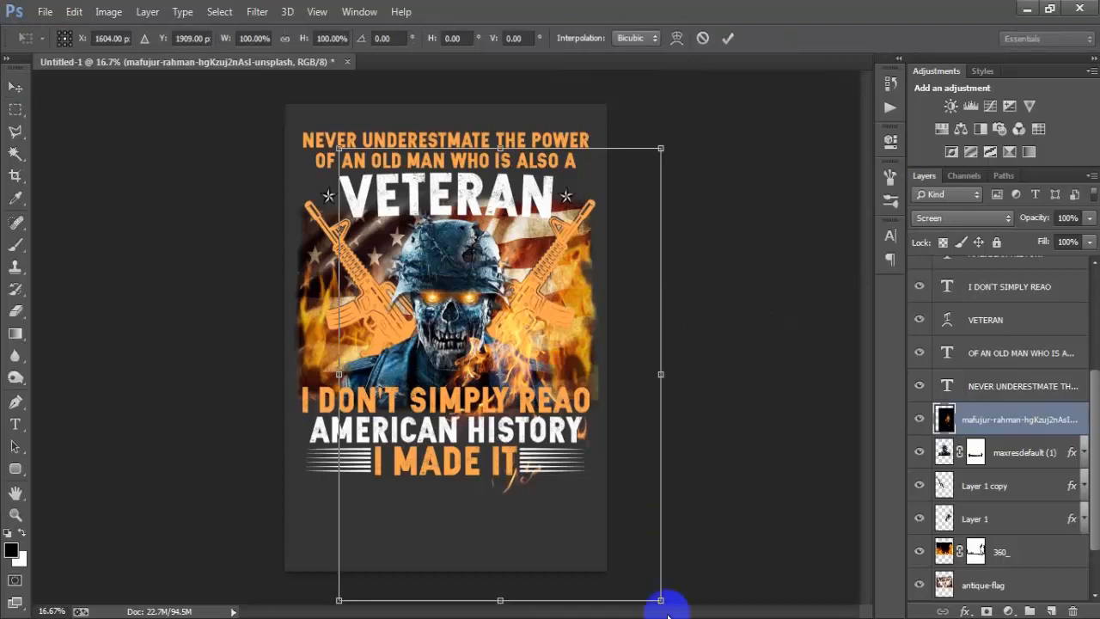
pyautogui.moveTo(657, 602); pyautogui.dragTo(598, 427)
pyautogui.moveTo(536, 393); pyautogui.dragTo(567, 410)
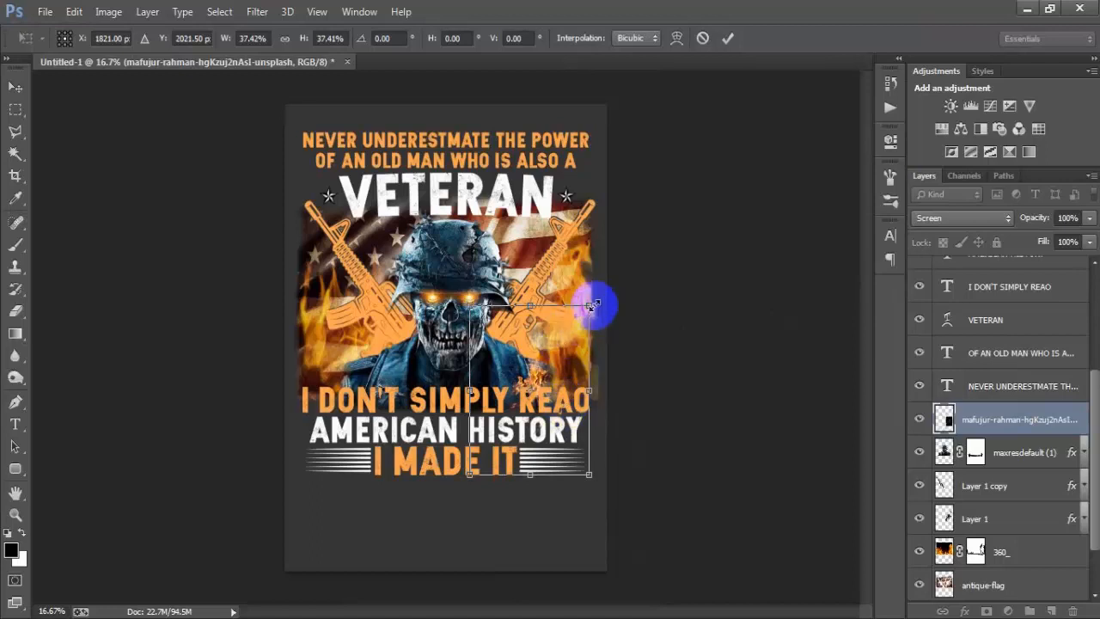
pyautogui.click(727, 38)
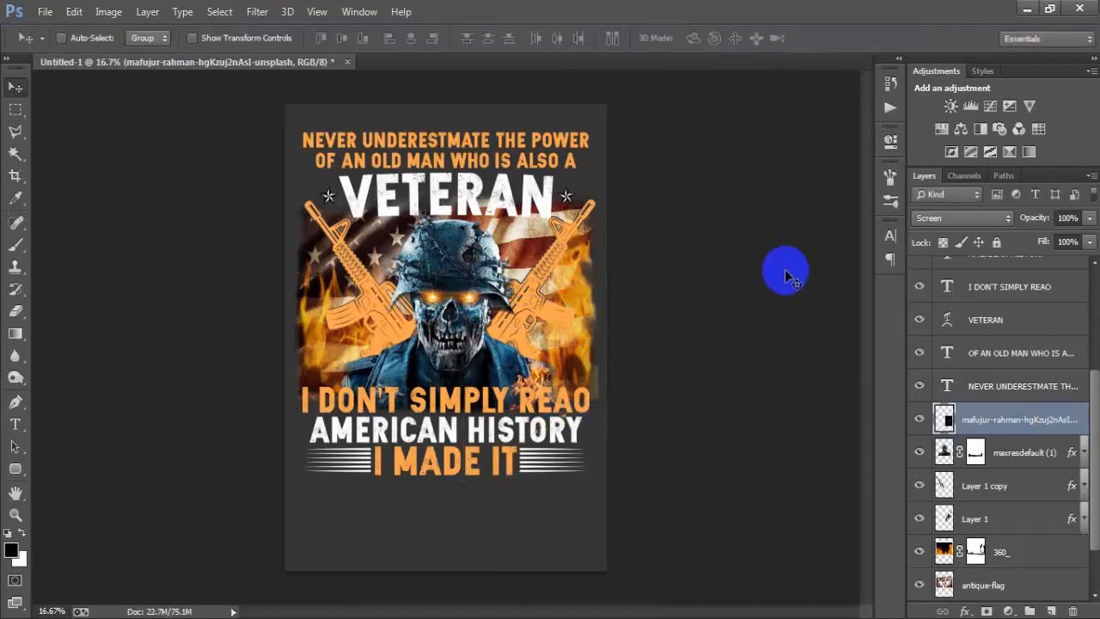
pyautogui.moveTo(753, 366); pyautogui.dragTo(608, 462)
pyautogui.hotkey('ctrl', 'j')
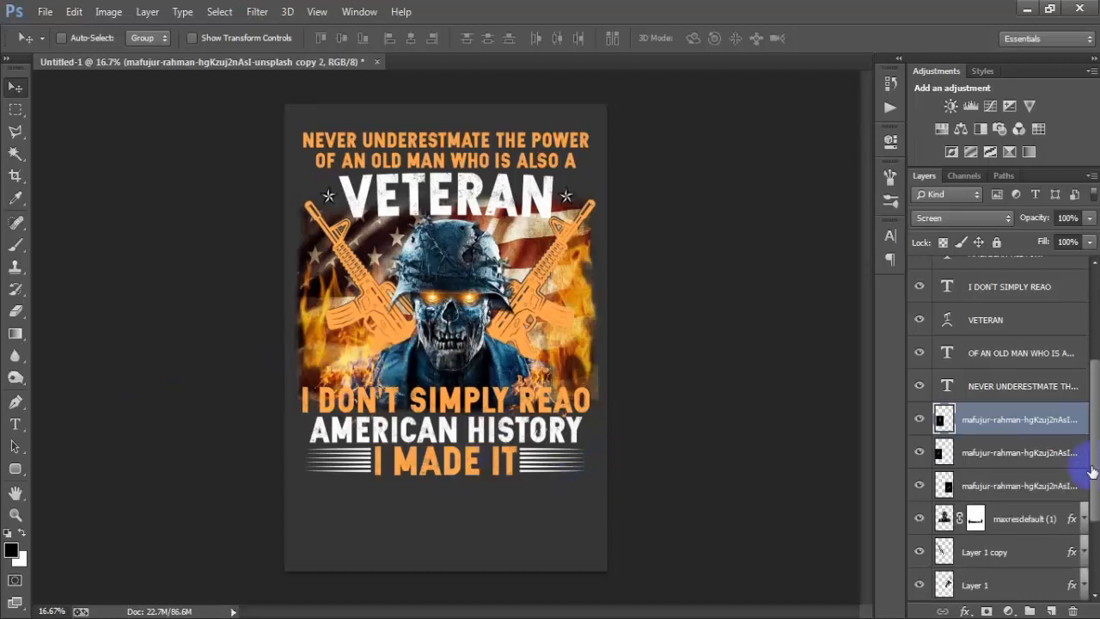
# Step: Merge the three small campfire layers into one and set the merged layer's blend mode to Screen
pyautogui.keyDown('shift'); pyautogui.click(1013, 483); pyautogui.keyUp('shift')
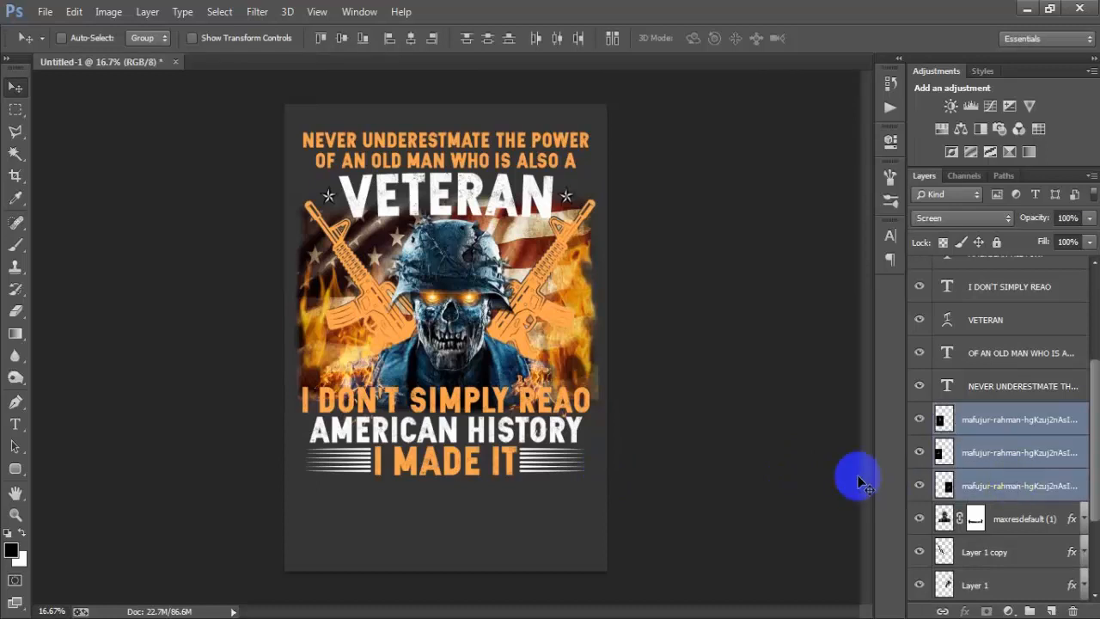
pyautogui.hotkey('ctrl', 'e')
pyautogui.click(924, 220)
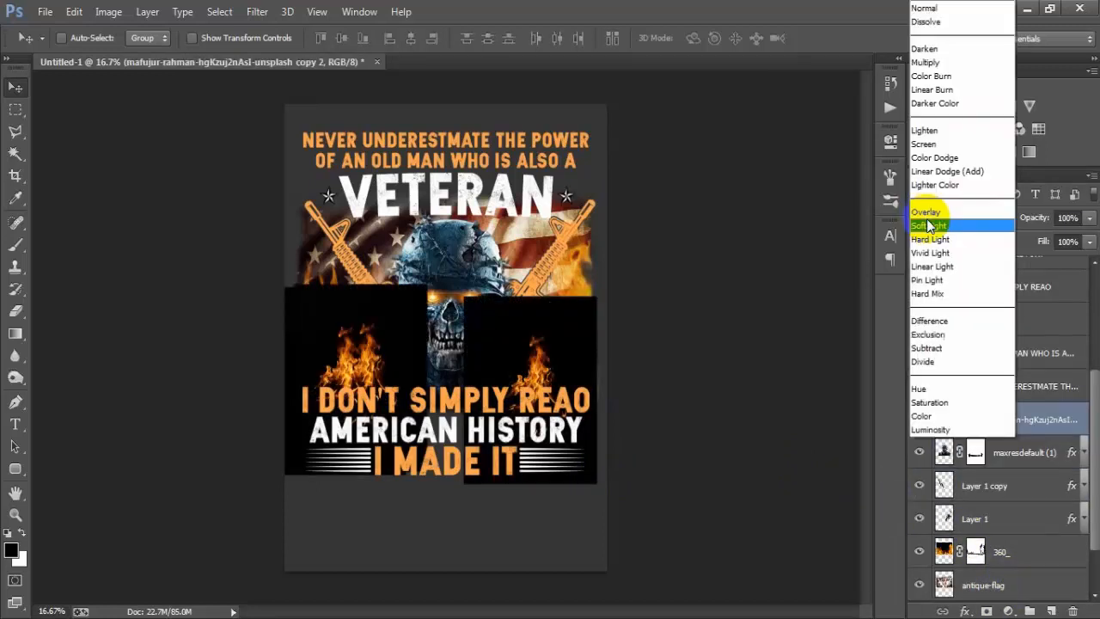
pyautogui.click(928, 140)
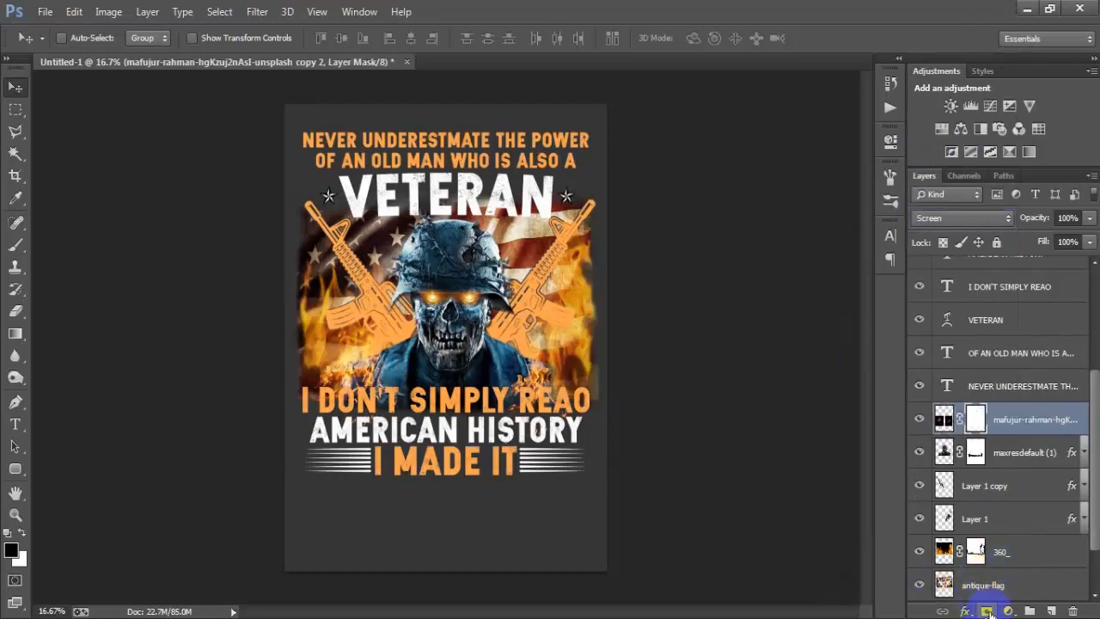
# Step: Brush black at 78% opacity on the merged campfire layer's mask to soften the small flames around I DON'T SIMPLY REAO
pyautogui.click(17, 245)
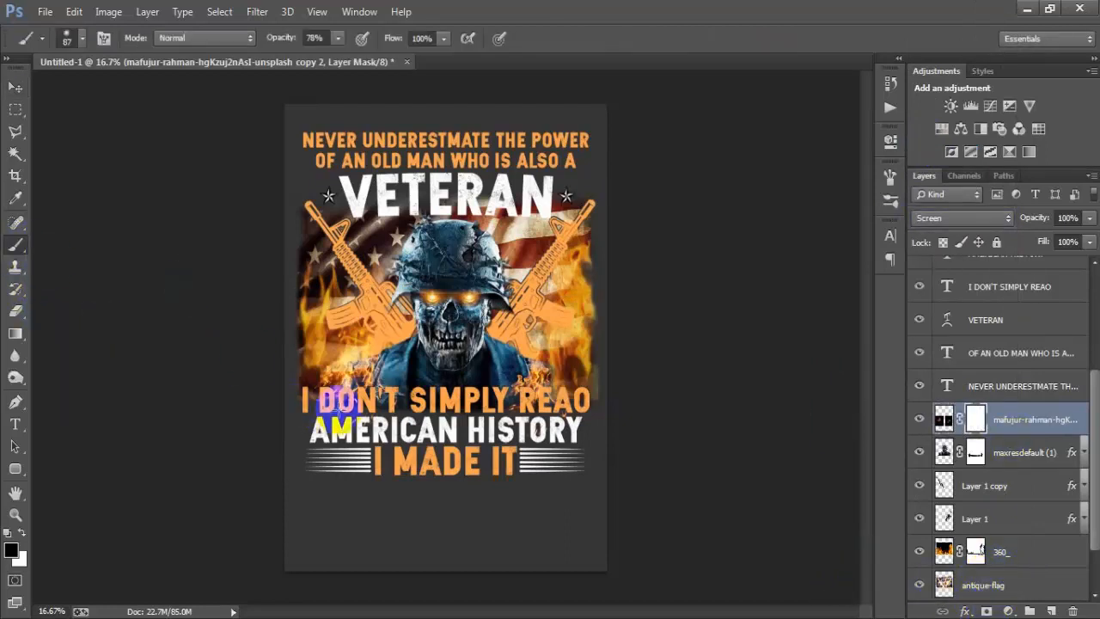
pyautogui.moveTo(359, 396)
pyautogui.mouseDown()
pyautogui.moveTo(497, 414)
pyautogui.moveTo(585, 390)
pyautogui.mouseUp()
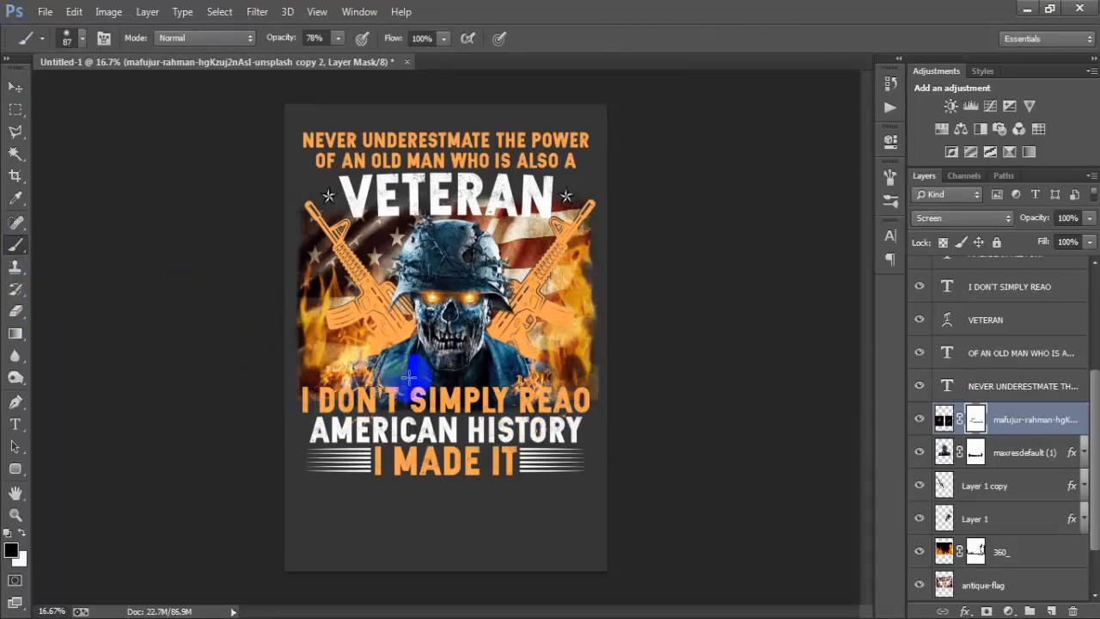
pyautogui.moveTo(410, 377)
pyautogui.mouseDown()
pyautogui.moveTo(504, 359)
pyautogui.moveTo(568, 425)
pyautogui.moveTo(570, 404)
pyautogui.moveTo(612, 418)
pyautogui.moveTo(618, 379)
pyautogui.mouseUp()
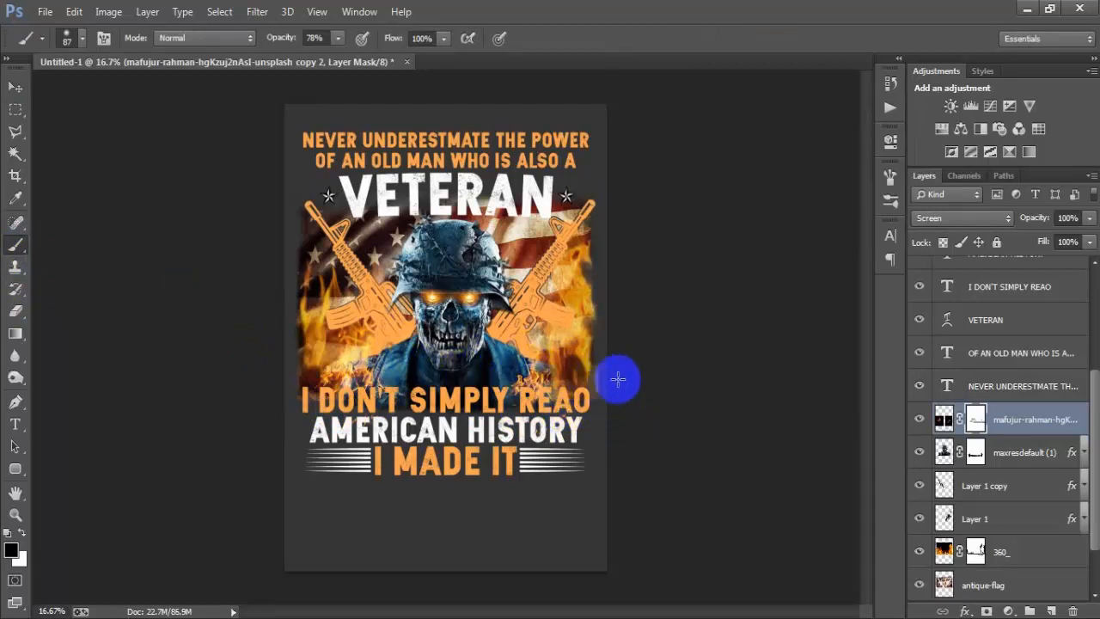
# Step: Brush black on the 360_ layer's mask to thin out the fire beside the skull soldier and around the right rifle
pyautogui.click(977, 552)
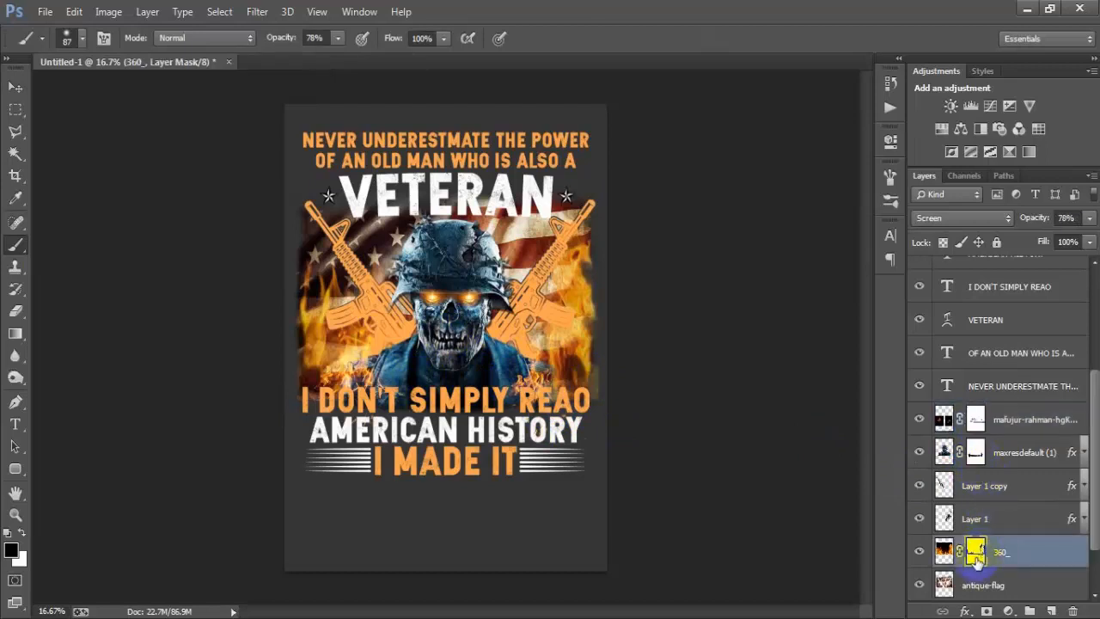
pyautogui.moveTo(544, 284)
pyautogui.mouseDown()
pyautogui.moveTo(589, 317)
pyautogui.moveTo(572, 305)
pyautogui.moveTo(577, 340)
pyautogui.moveTo(581, 311)
pyautogui.moveTo(616, 339)
pyautogui.moveTo(587, 363)
pyautogui.mouseUp()
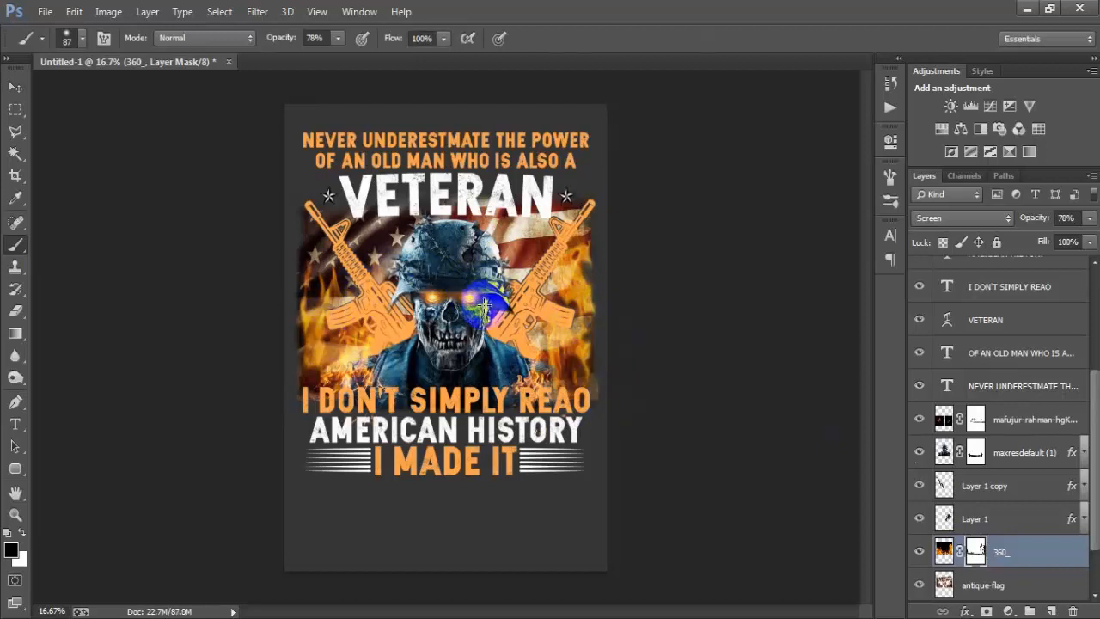
pyautogui.click(15, 87)
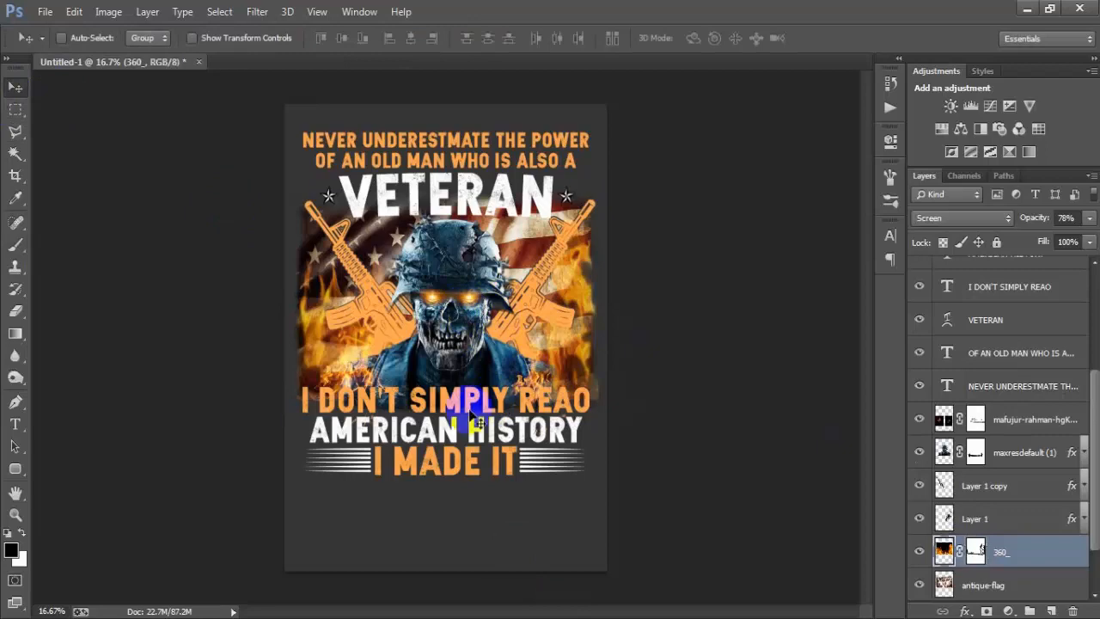
pyautogui.click(44, 21)
pyautogui.click(104, 276)
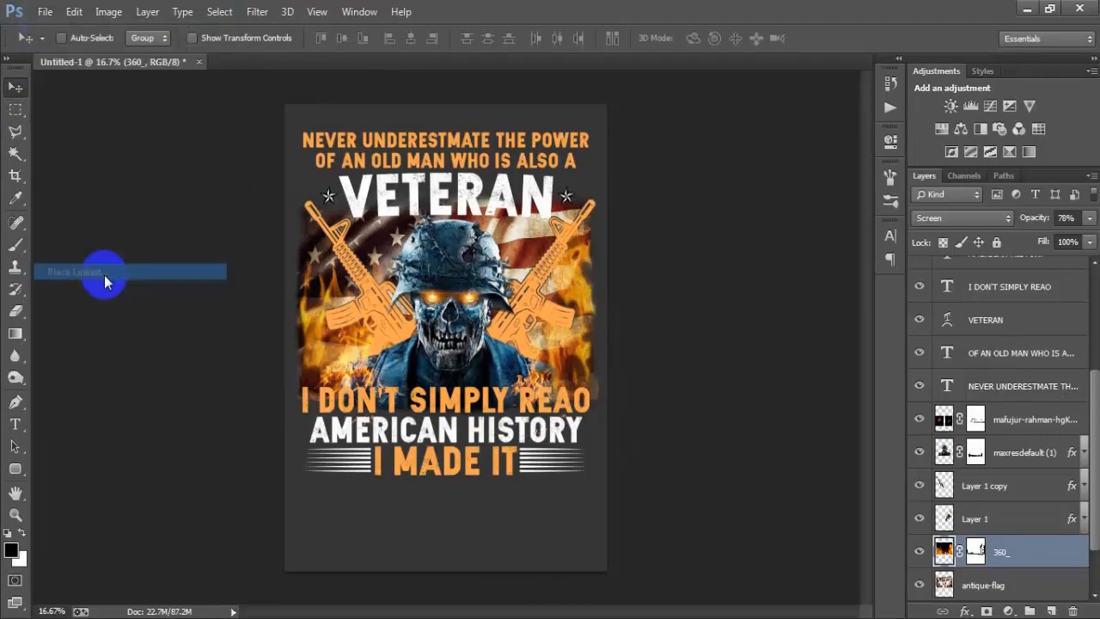
pyautogui.click(188, 370)
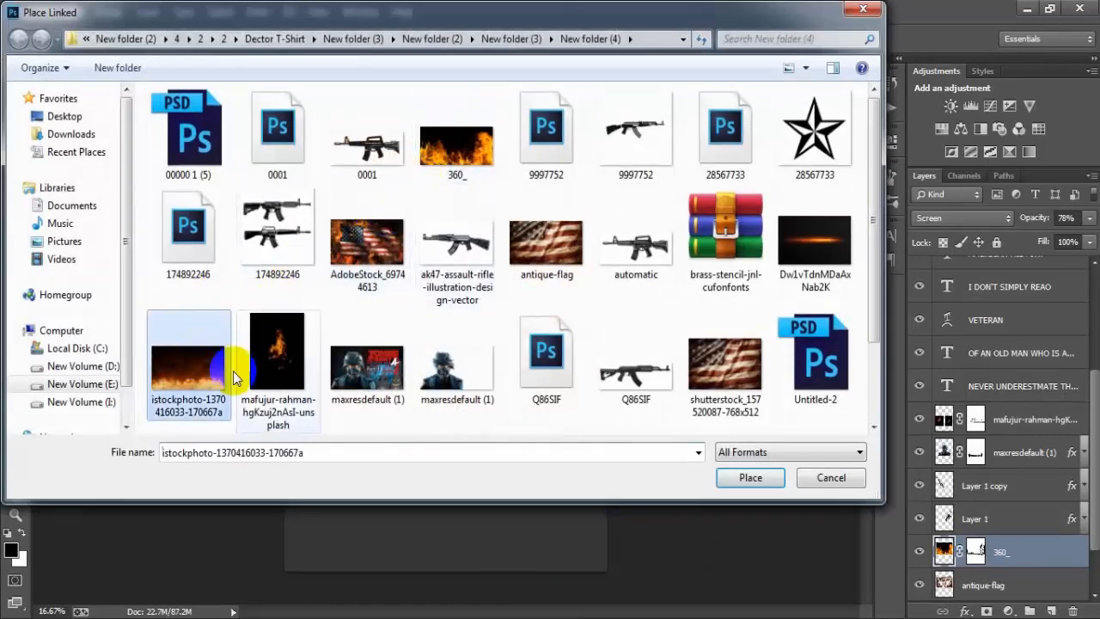
pyautogui.click(760, 484)
pyautogui.moveTo(485, 360); pyautogui.dragTo(590, 422)
pyautogui.moveTo(550, 352); pyautogui.dragTo(550, 305)
pyautogui.moveTo(447, 388); pyautogui.dragTo(448, 409)
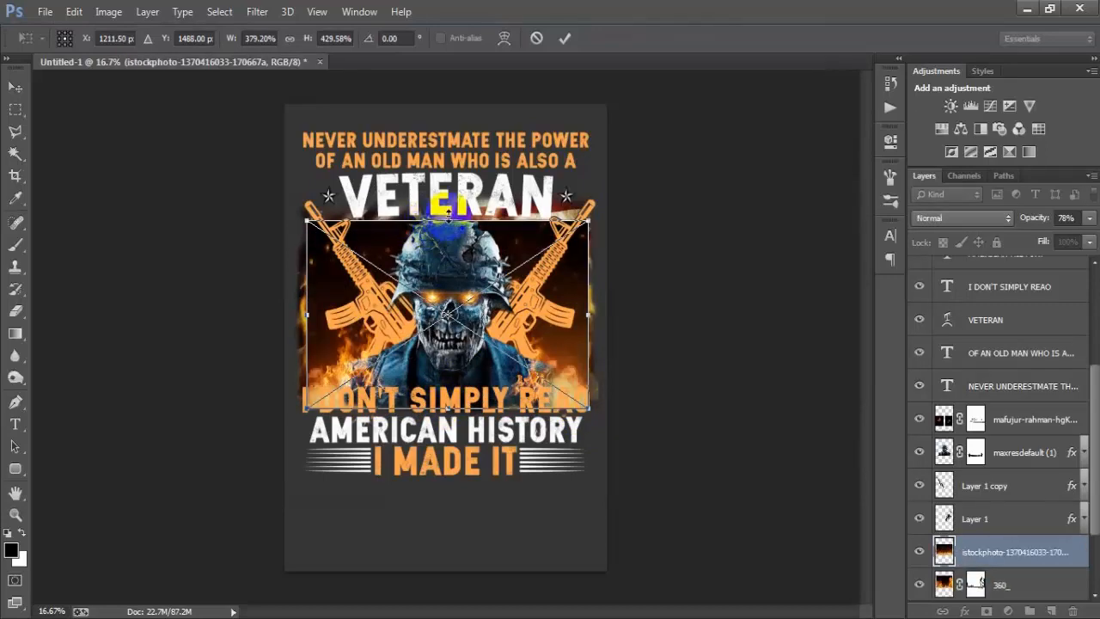
pyautogui.click(565, 38)
# Step: Rasterize the istockphoto fire layer and set its blend mode to Screen
pyautogui.rightClick(990, 559)
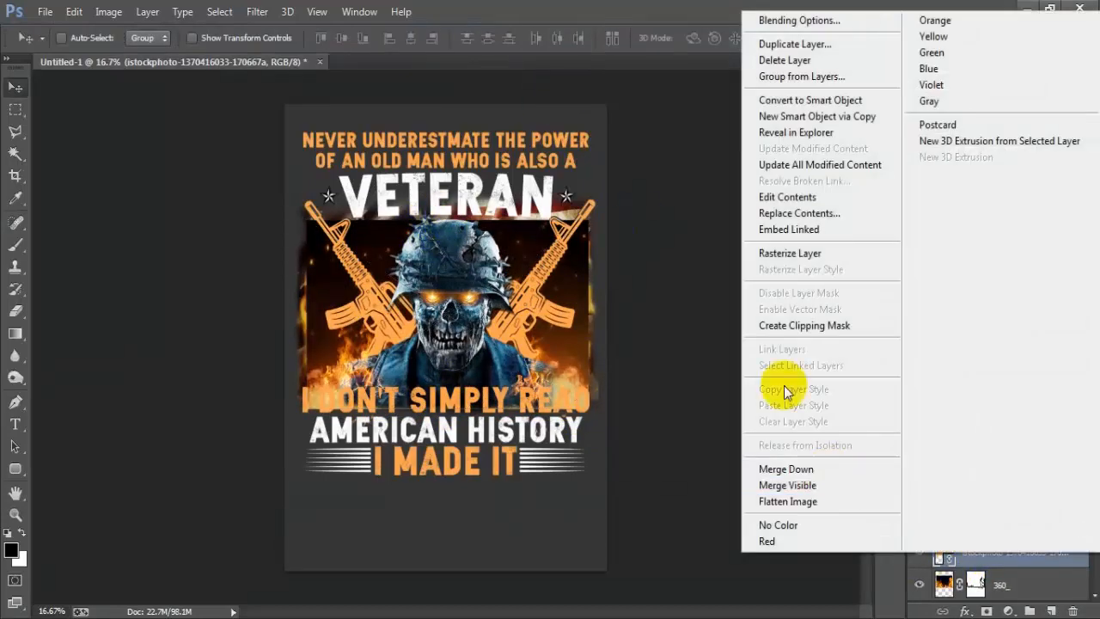
pyautogui.click(776, 251)
pyautogui.click(930, 217)
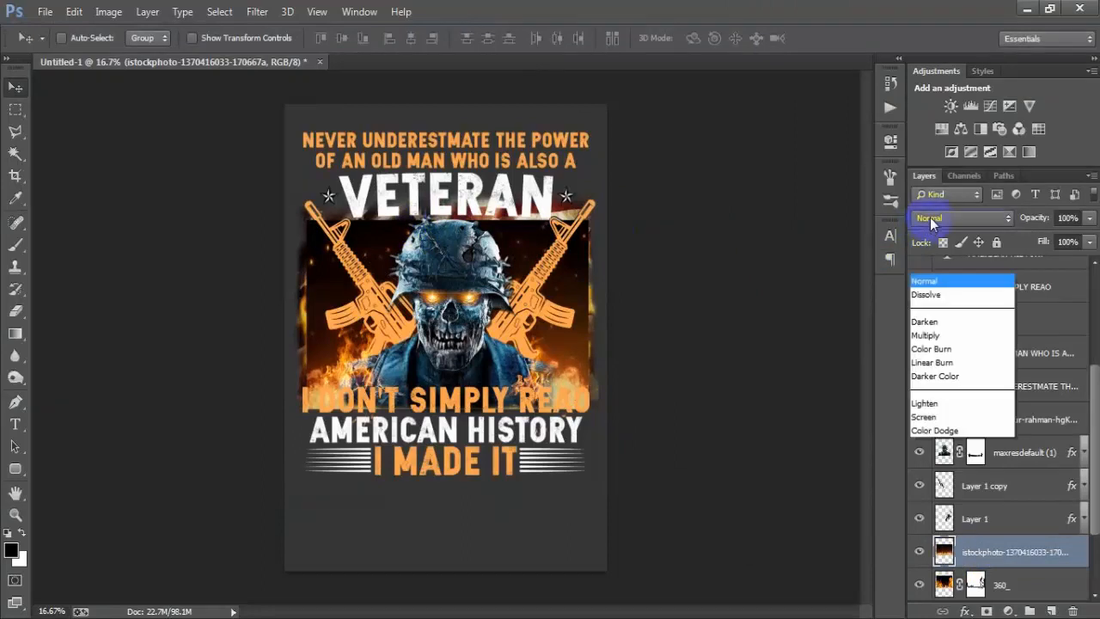
pyautogui.click(997, 112)
# Step: Reposition the istockphoto fire, stretch it to 103.10% width and 103.44% height, and add a layer mask to it
pyautogui.moveTo(599, 336); pyautogui.dragTo(530, 340)
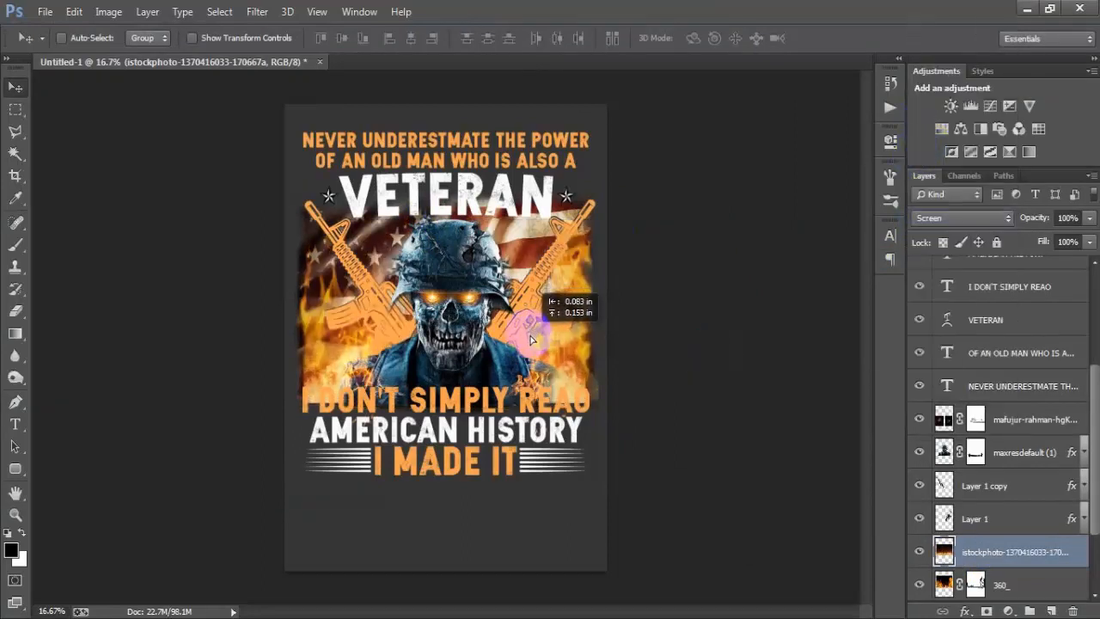
pyautogui.hotkey('ctrl', 't')
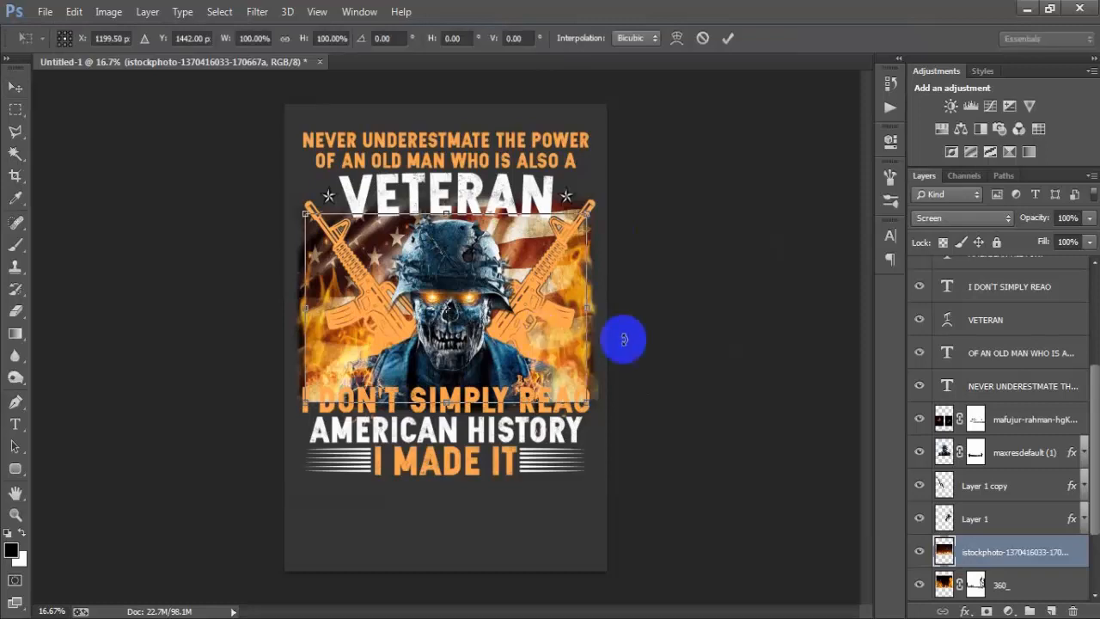
pyautogui.moveTo(581, 301); pyautogui.dragTo(588, 304)
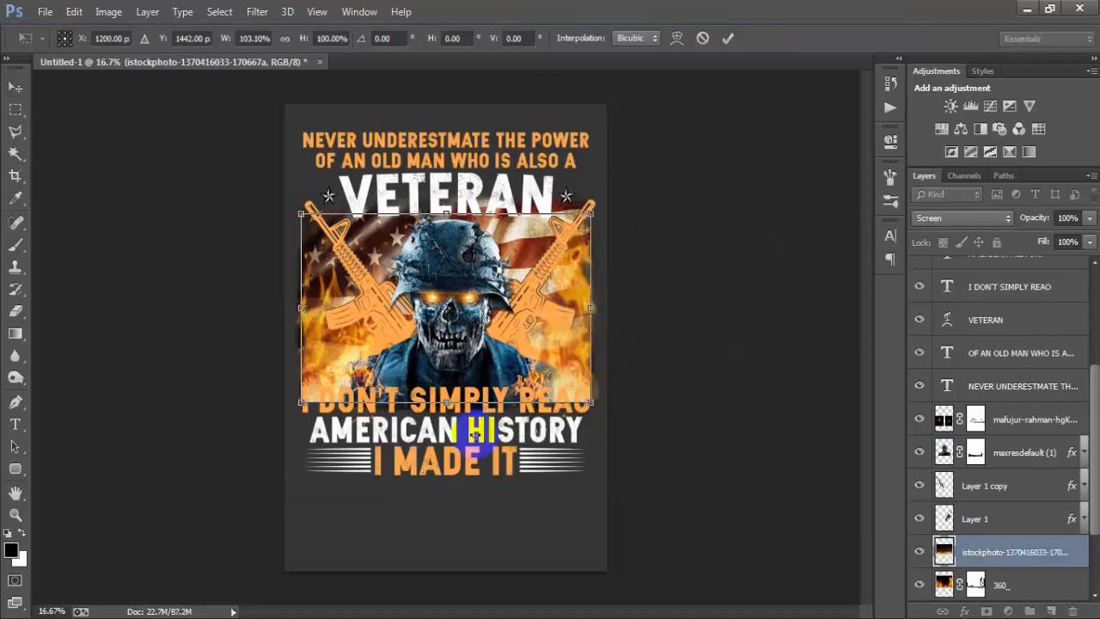
pyautogui.moveTo(446, 401); pyautogui.dragTo(446, 409)
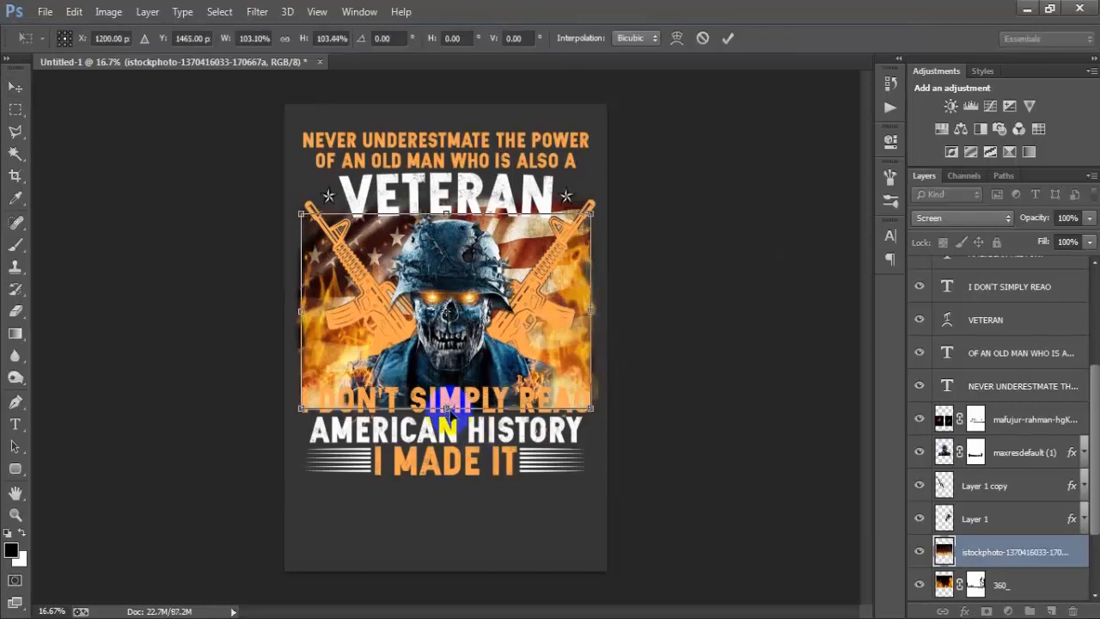
pyautogui.click(727, 37)
pyautogui.click(986, 611)
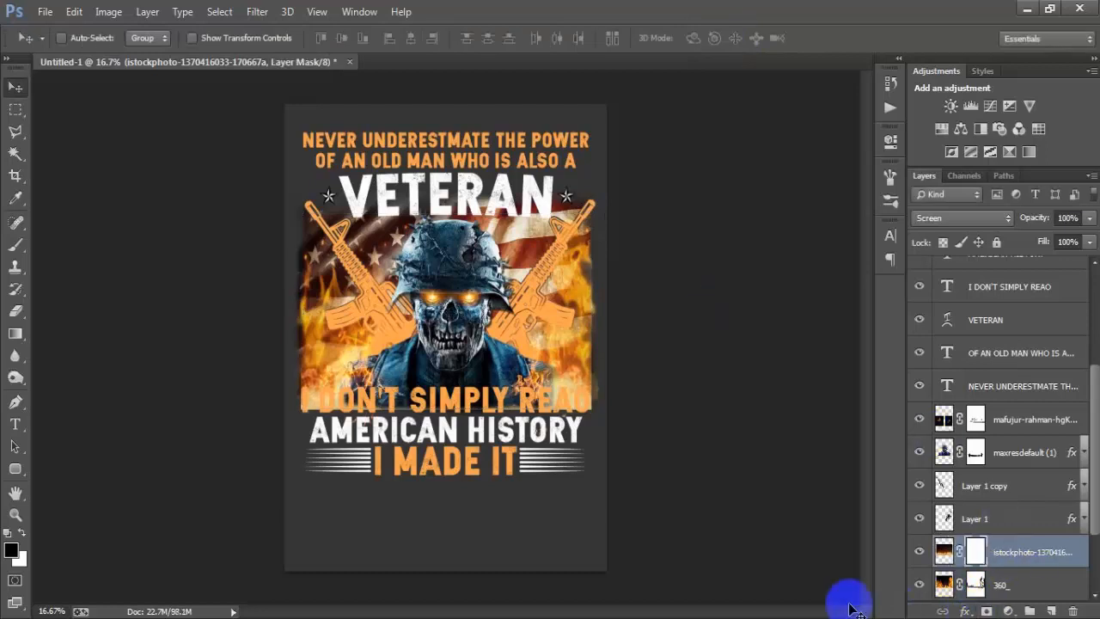
# Step: Group all the design layers from 28567733 copy down to antique-flag, leaving Color Fill 1 and Background outside
pyautogui.scroll(2, 997, 369)
pyautogui.scroll(4, 997, 370)
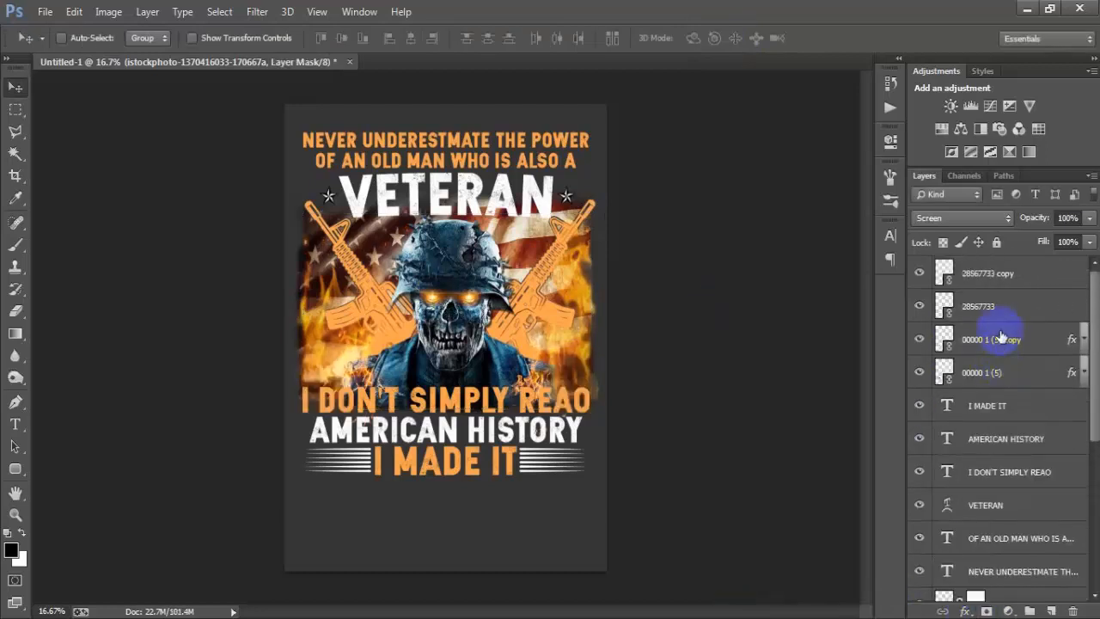
pyautogui.click(997, 273)
pyautogui.scroll(-8, 969, 392)
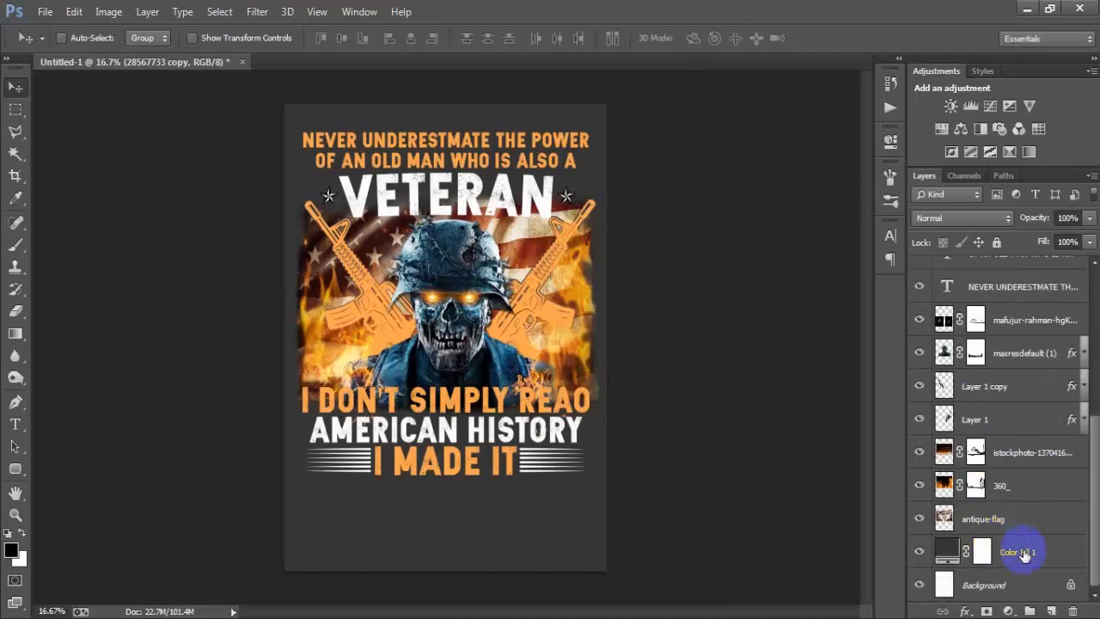
pyautogui.keyDown('shift'); pyautogui.click(1043, 520); pyautogui.keyUp('shift')
pyautogui.hotkey('ctrl', 'g')
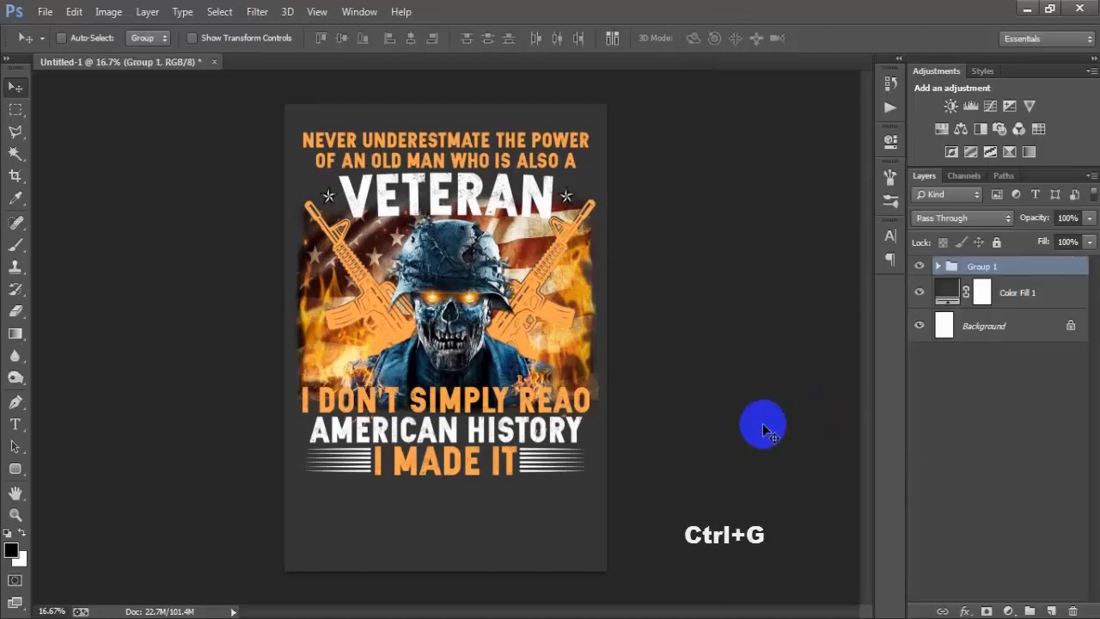
# Step: Change the Color Fill 1 background colour to black, 000000
pyautogui.doubleClick(943, 292)
pyautogui.moveTo(714, 312); pyautogui.dragTo(510, 467)
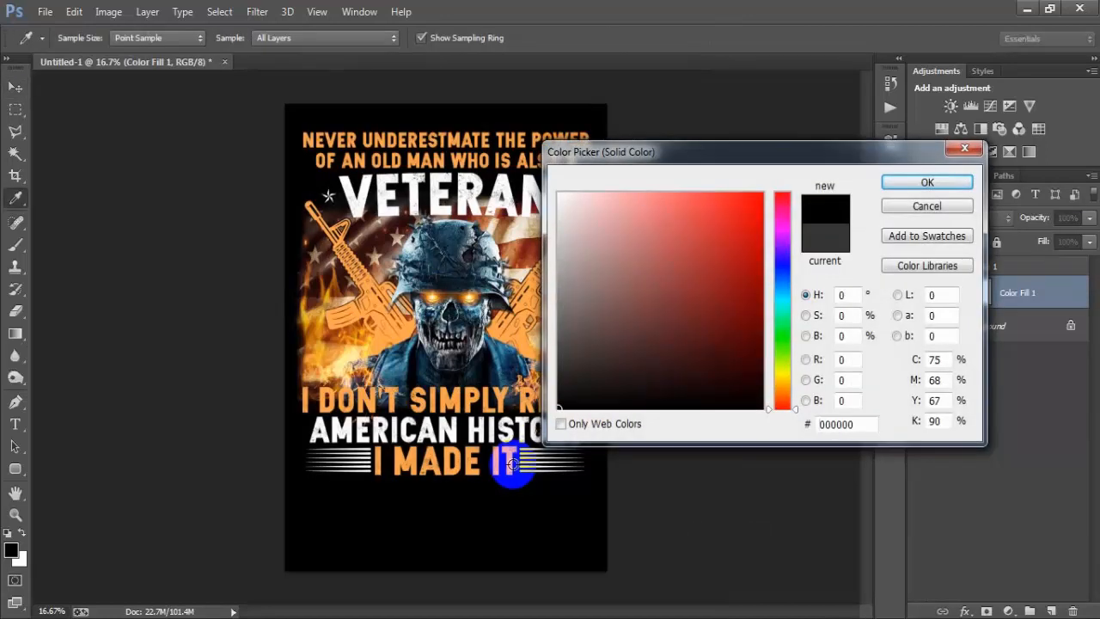
pyautogui.click(907, 183)
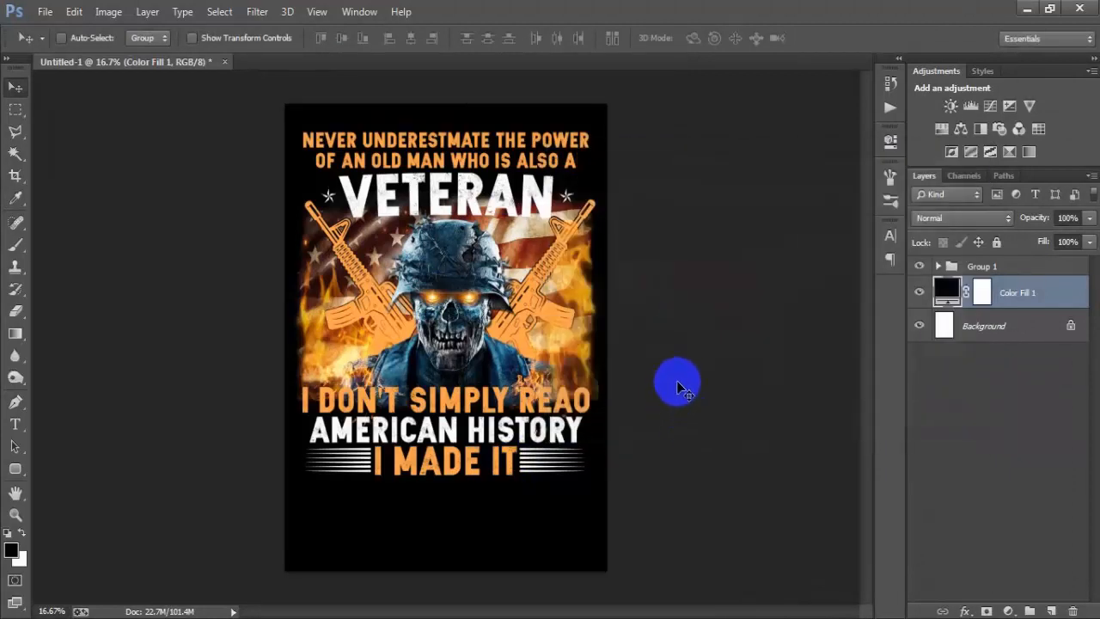
# Step: Hide the Color Fill 1 and Background layers and set up a Save for Web export as PNG-24 with transparency
pyautogui.click(921, 294)
pyautogui.hotkey('shift', 'ctrl', 'alt', 's')
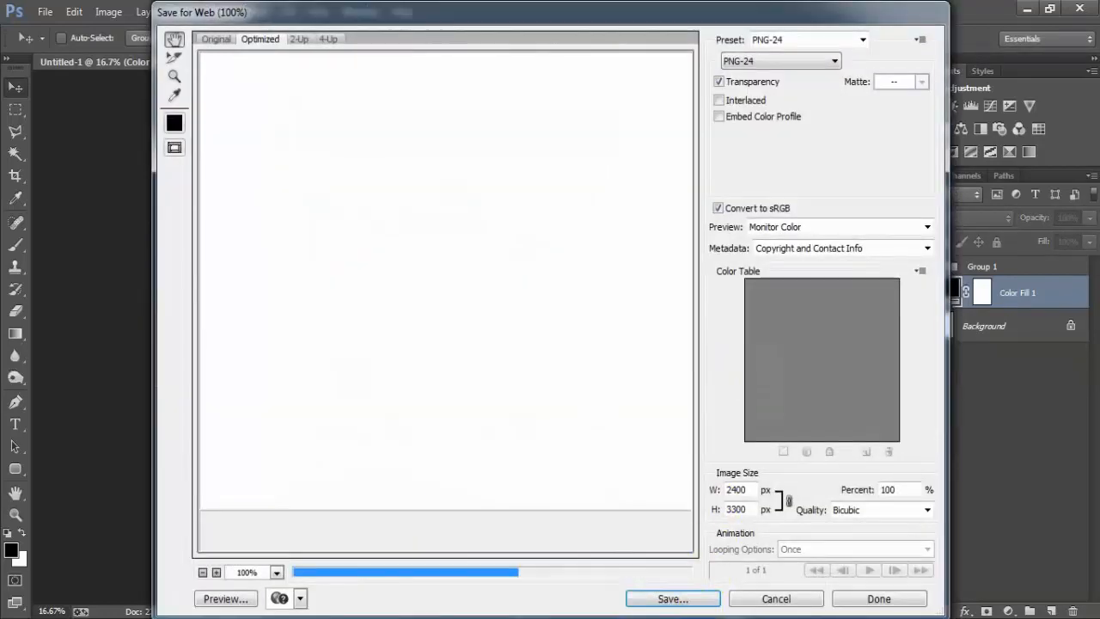
pyautogui.moveTo(580, 418); pyautogui.dragTo(557, 277)
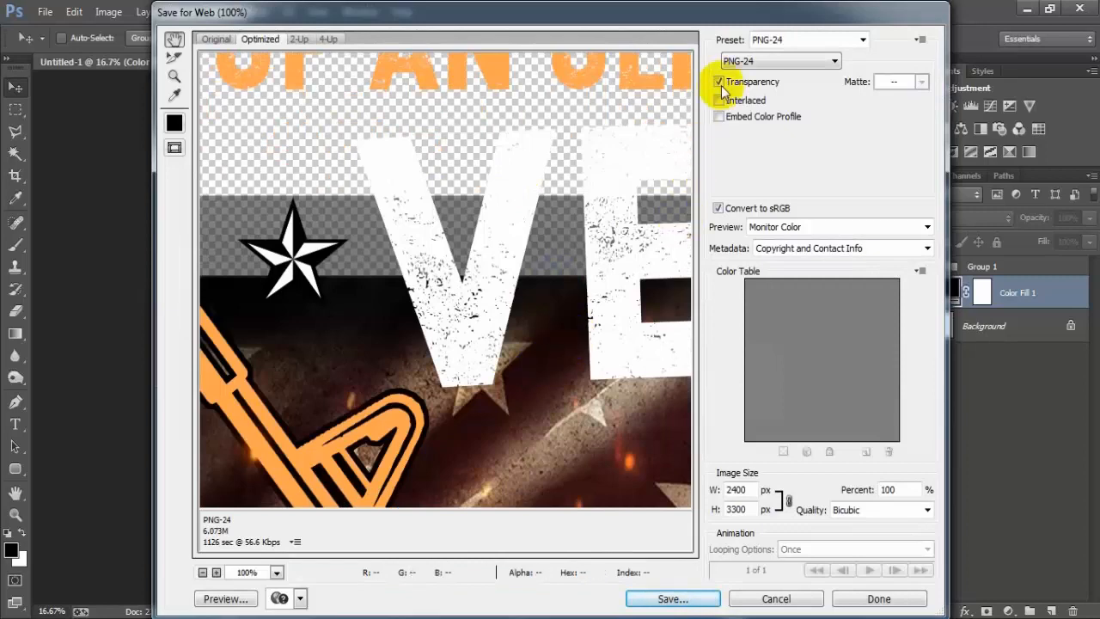
pyautogui.click(737, 60)
pyautogui.click(744, 107)
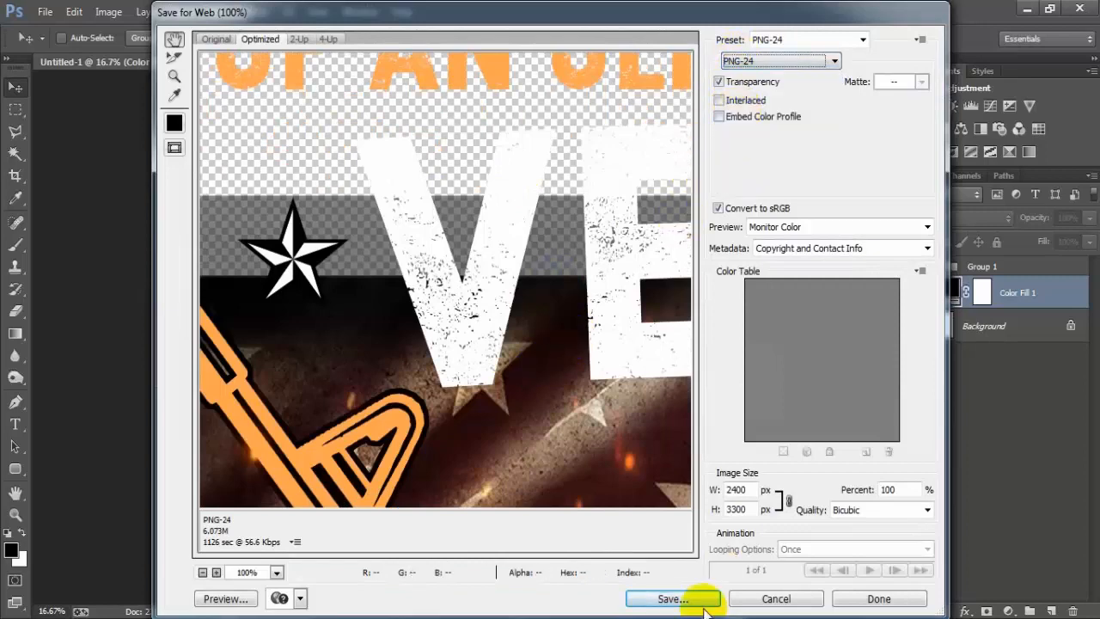
# Step: Save the transparent PNG to the Desktop with the file name 1
pyautogui.click(673, 598)
pyautogui.write('1')
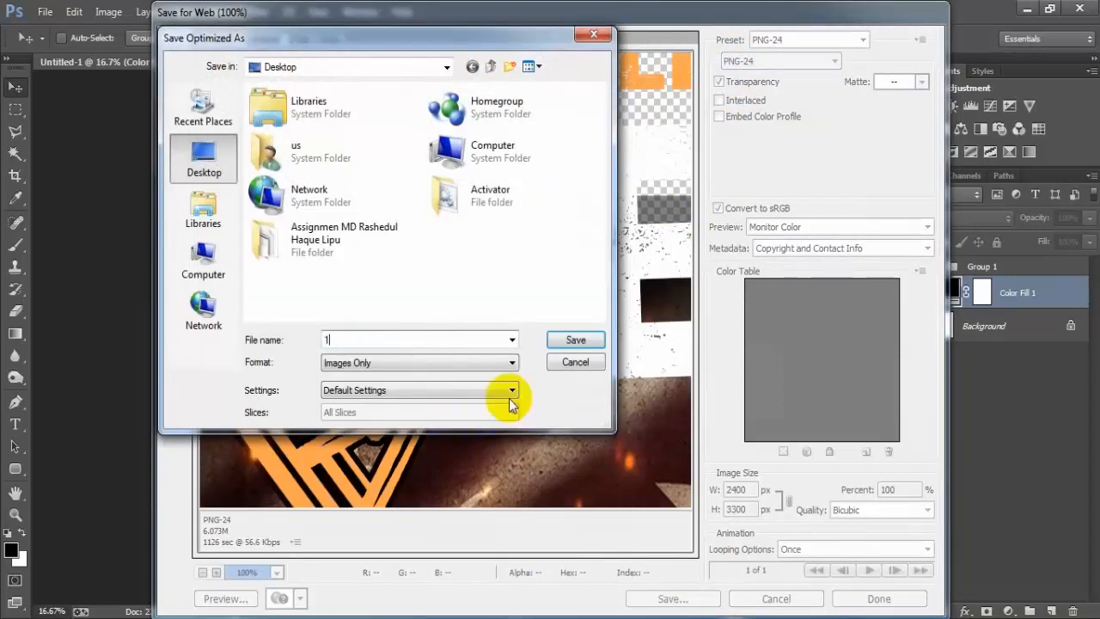
pyautogui.click(569, 342)
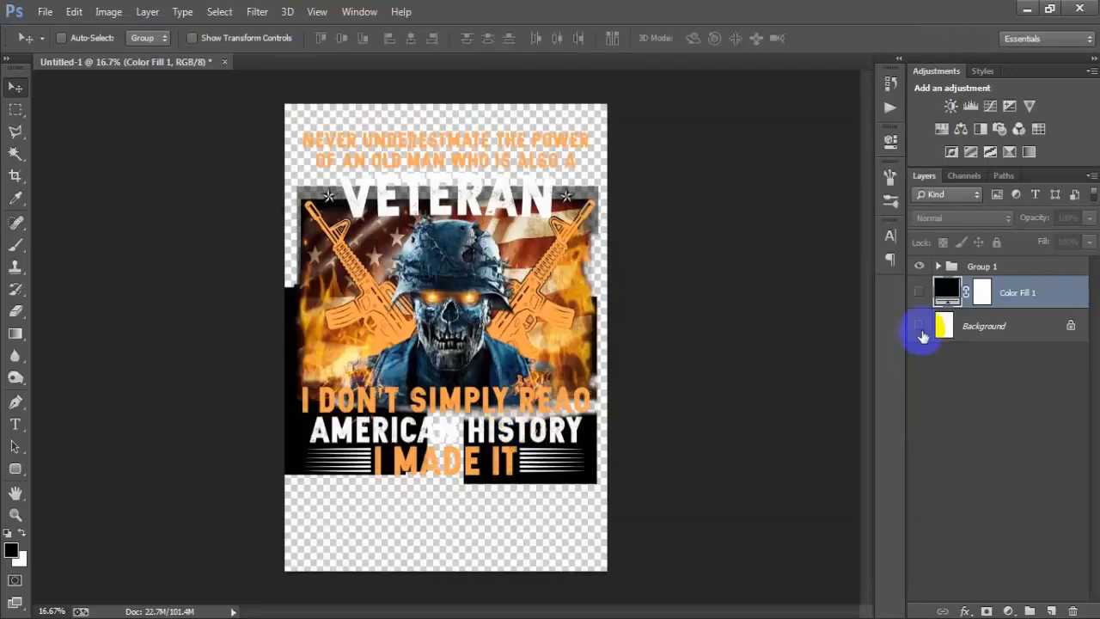
# Step: Show the Background and Color Fill 1 layers again
pyautogui.click(920, 326)
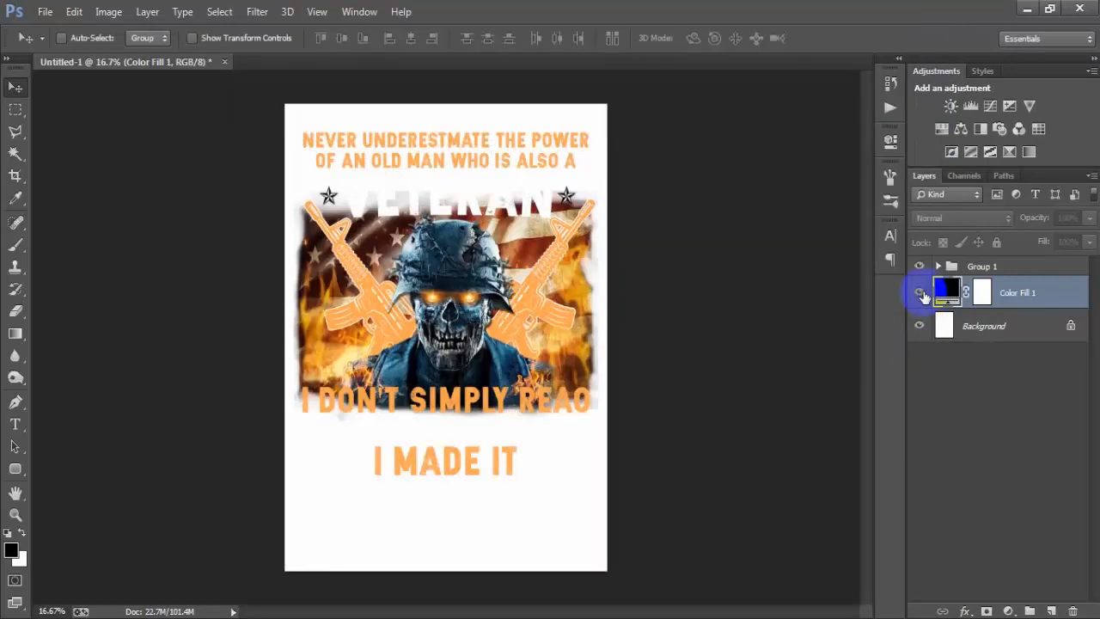
pyautogui.click(920, 293)
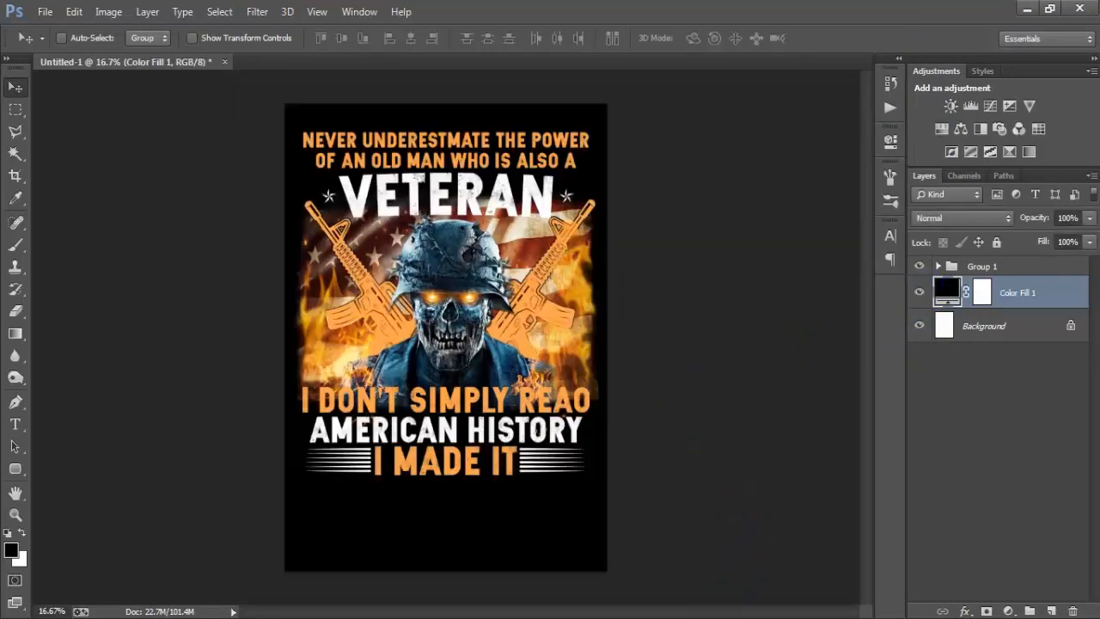